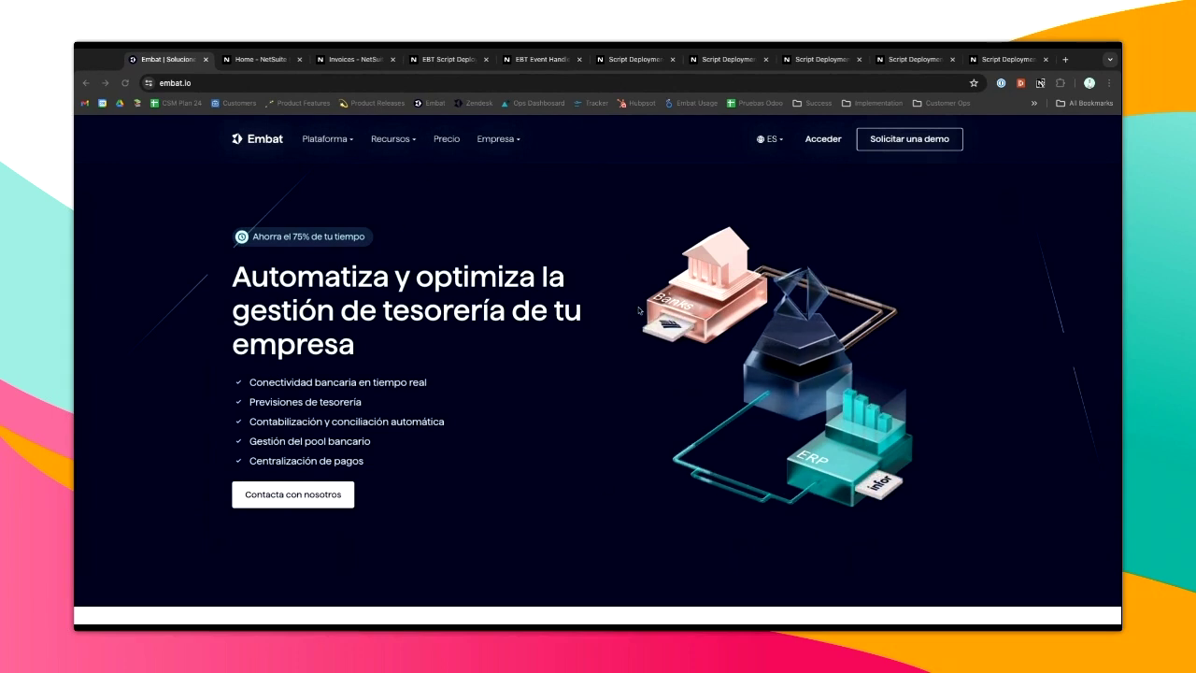
# Sign in to the Embat web app with the saved e-mail and password of the NetSuite demo account.
pyautogui.click(822, 141)
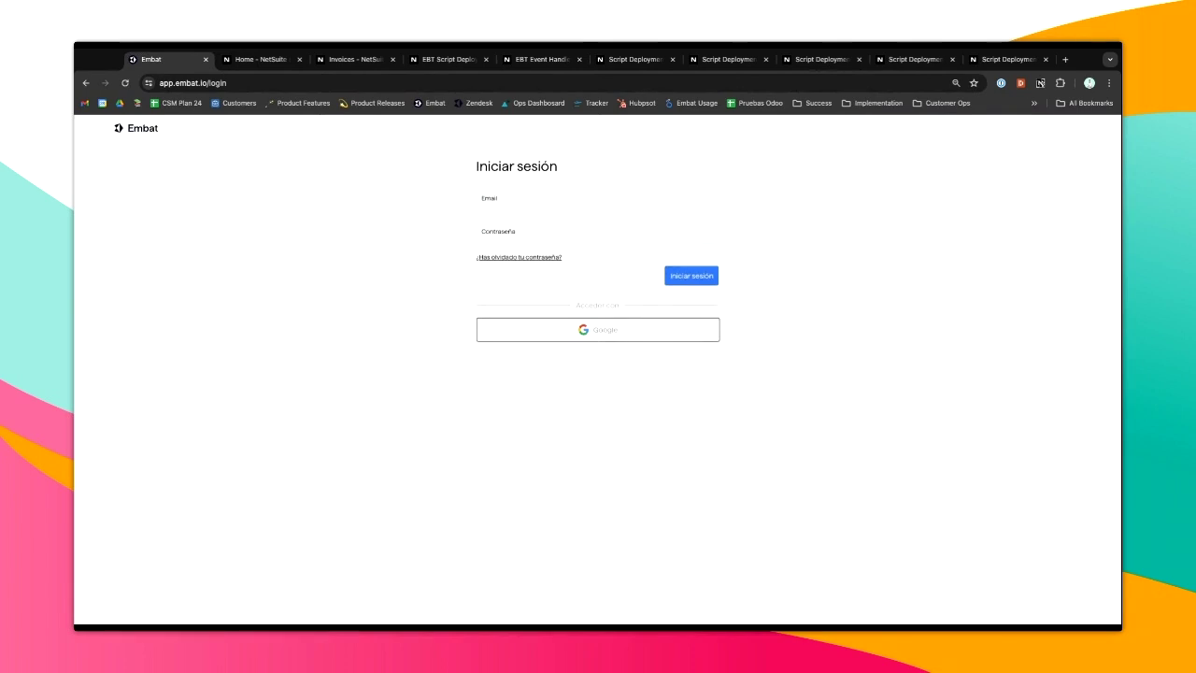
pyautogui.click(598, 198)
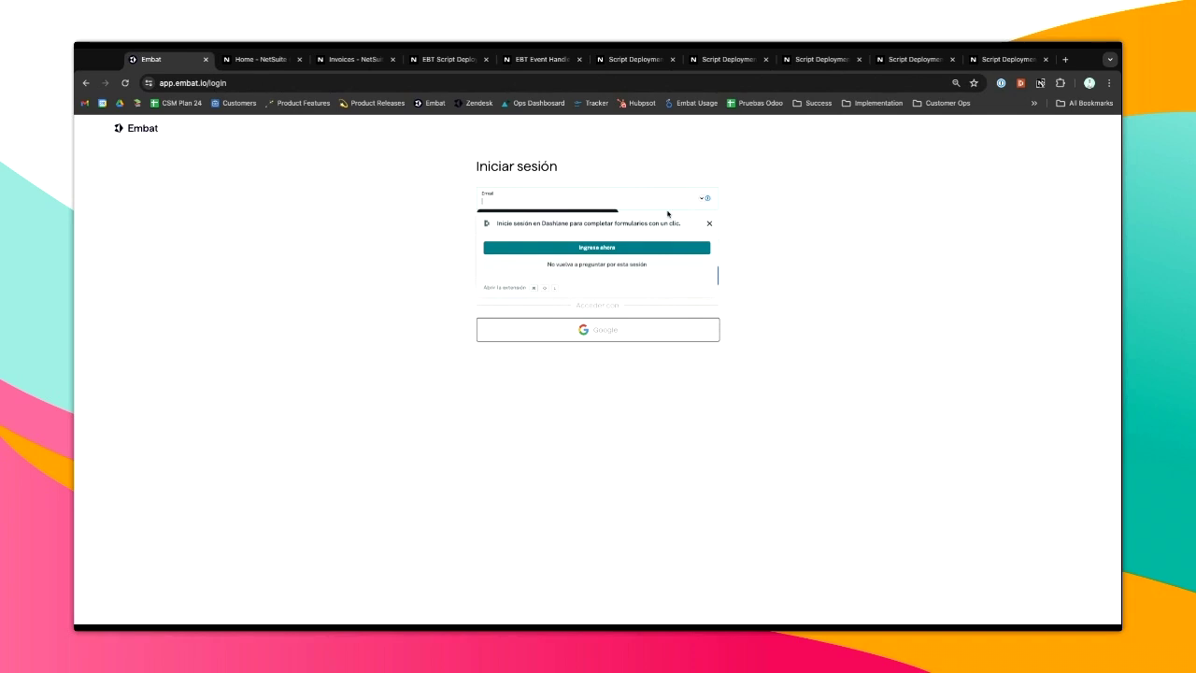
pyautogui.click(703, 227)
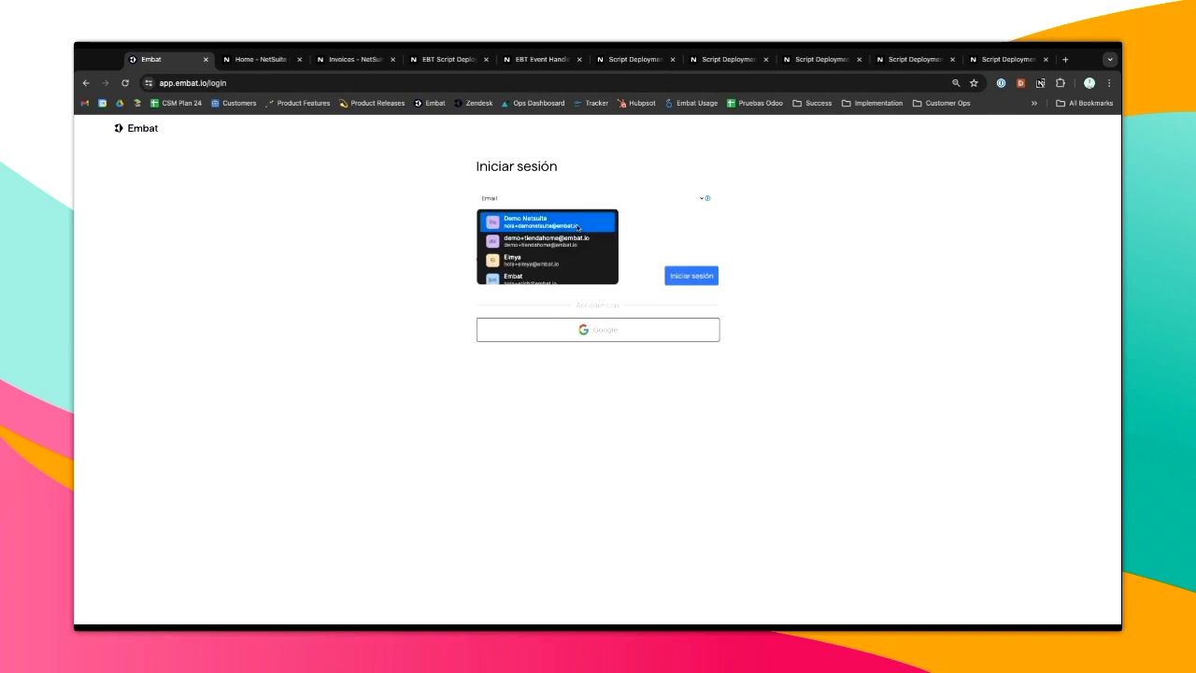
pyautogui.click(547, 221)
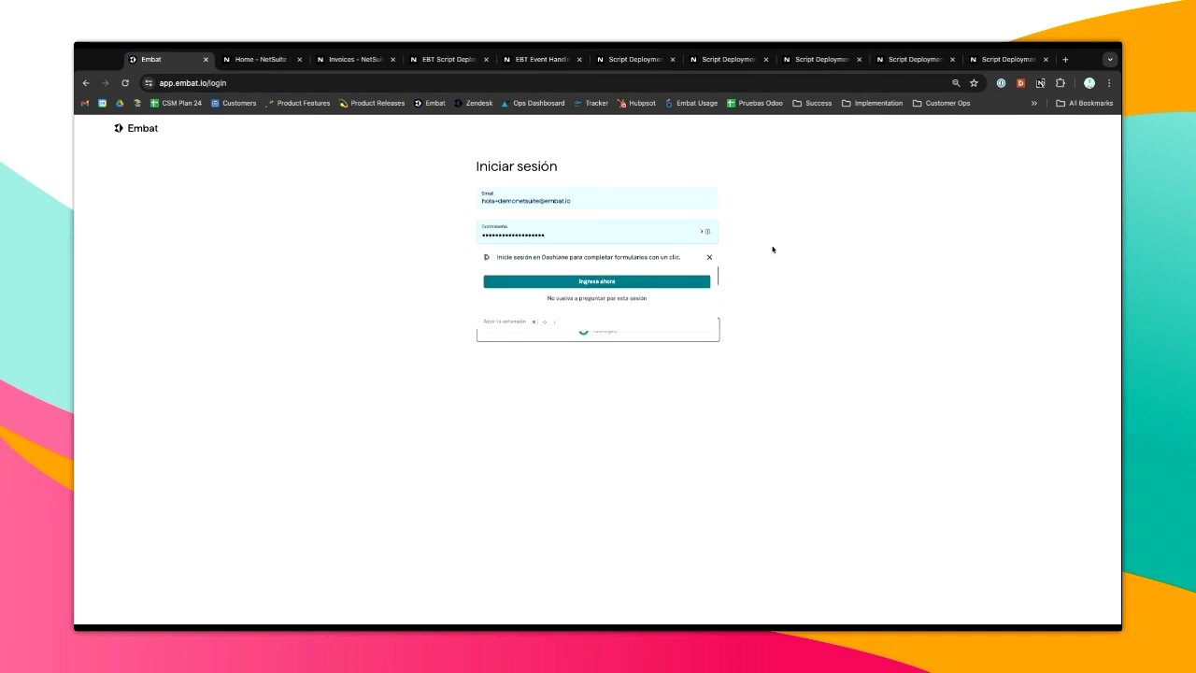
pyautogui.click(700, 282)
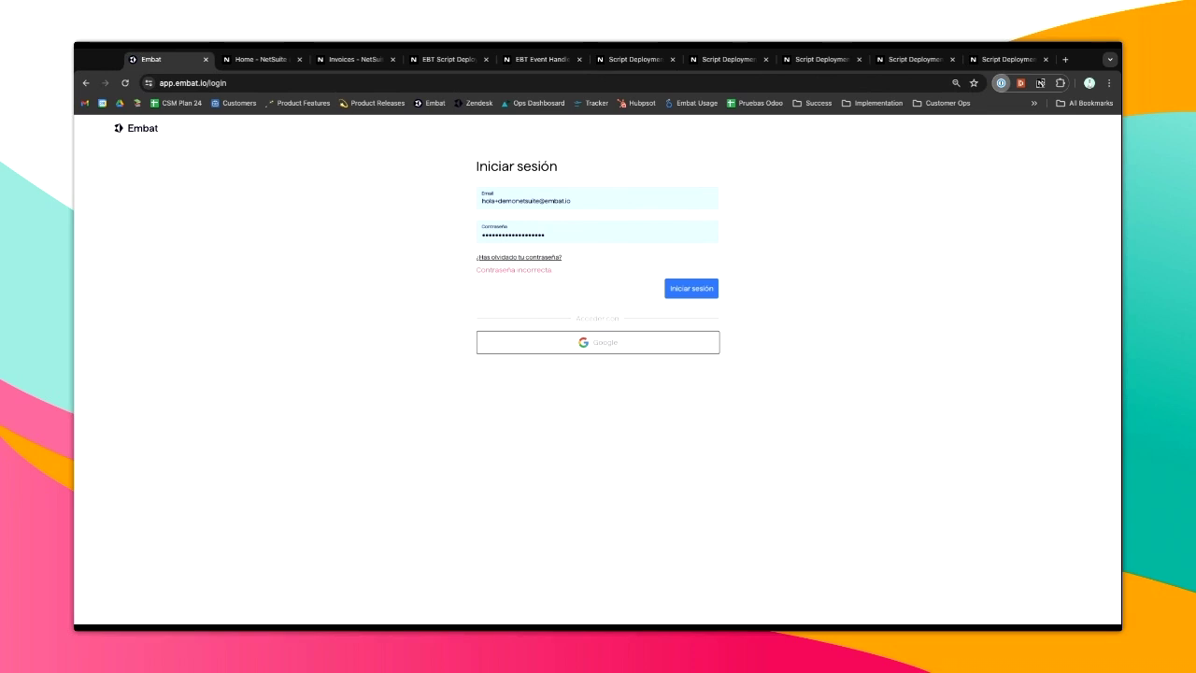
pyautogui.press('super+backslash')
pyautogui.click(706, 286)
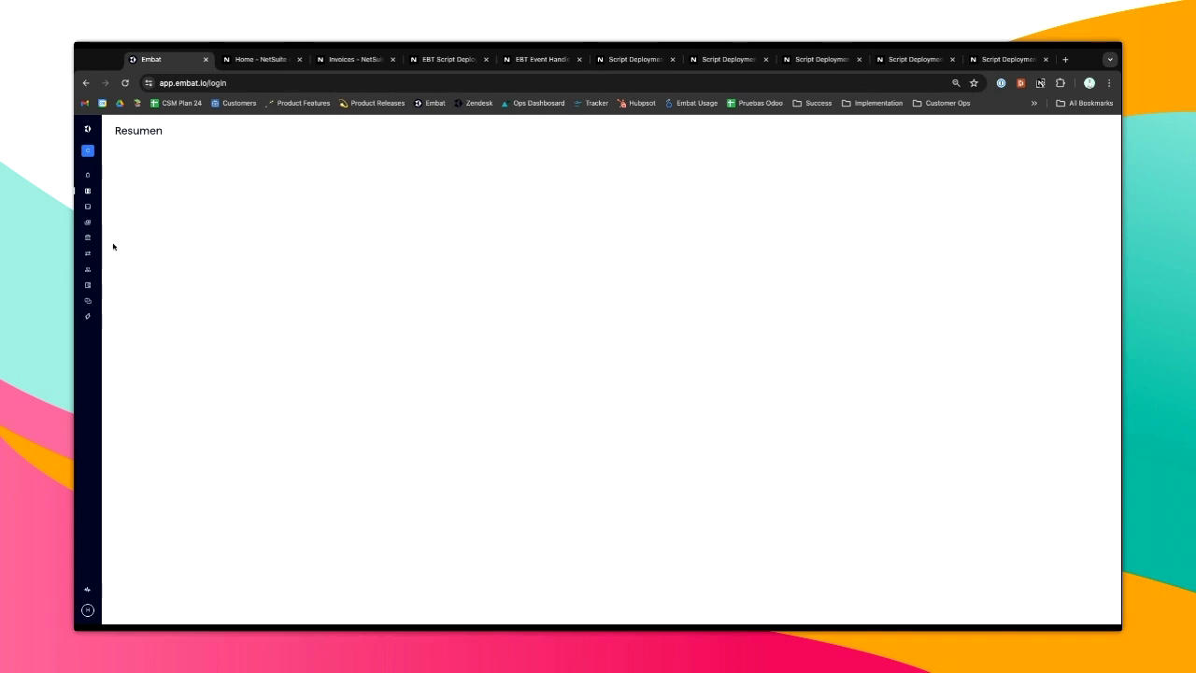
# Open the business settings of Embat NetSuite S.L. and view the available actions for the Banco Santander Empresas current account.
pyautogui.moveTo(95, 260)
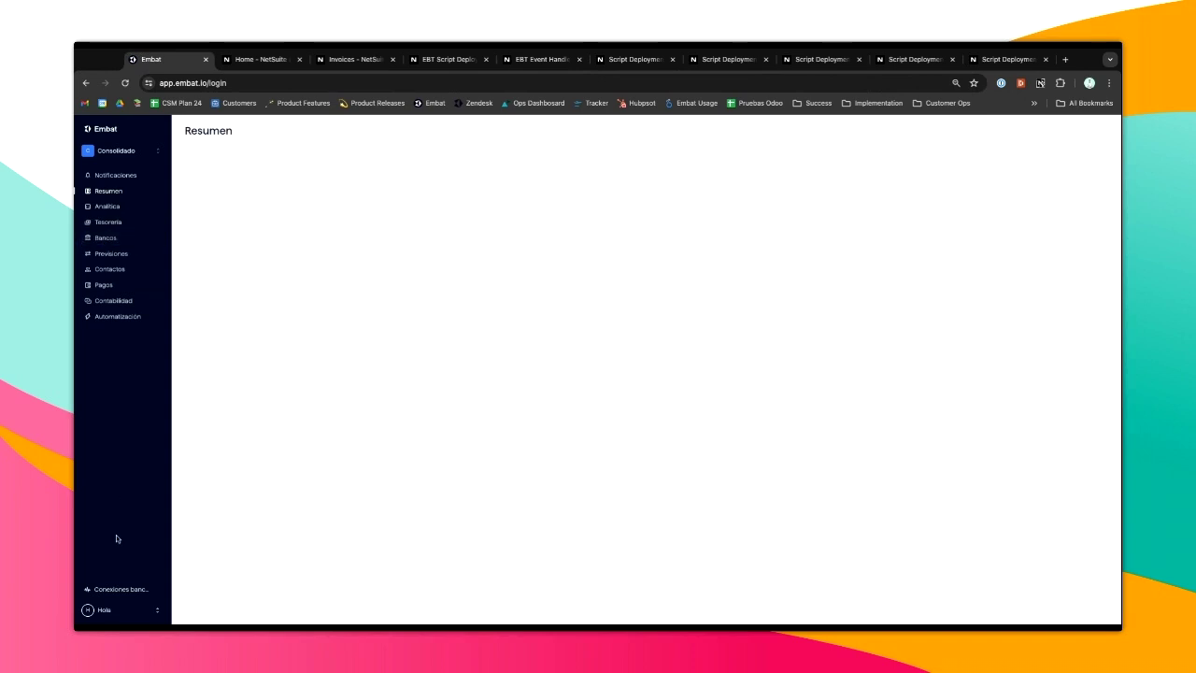
pyautogui.click(120, 603)
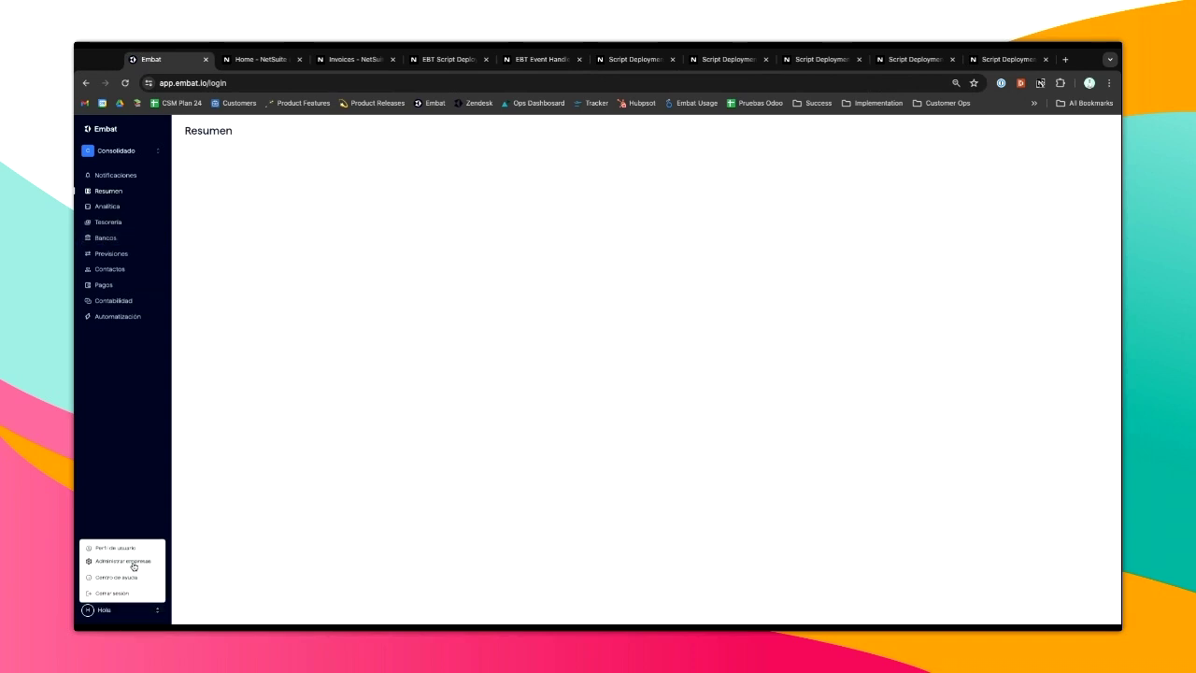
pyautogui.click(133, 562)
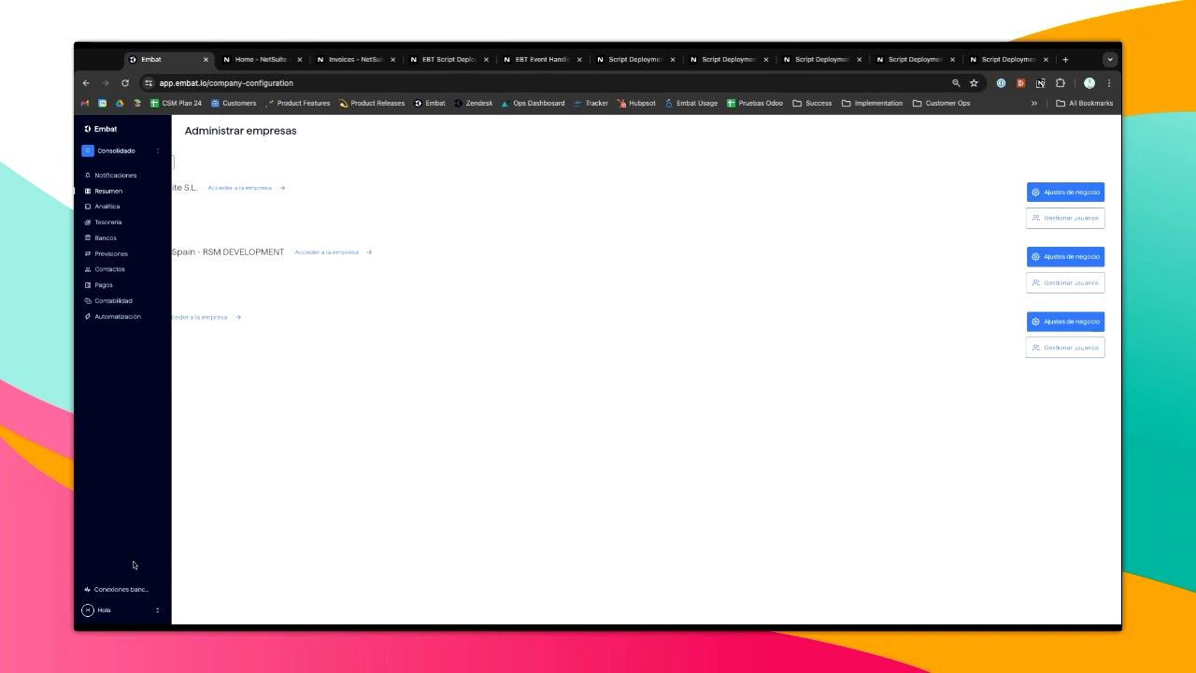
pyautogui.click(1084, 193)
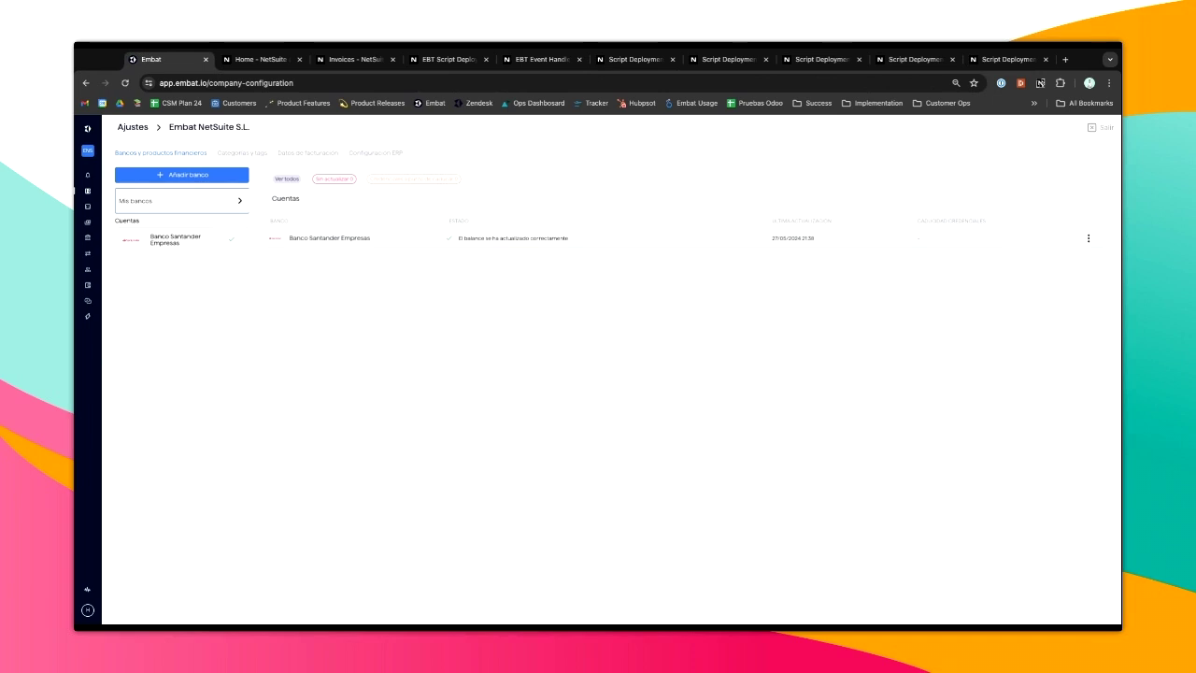
pyautogui.click(200, 246)
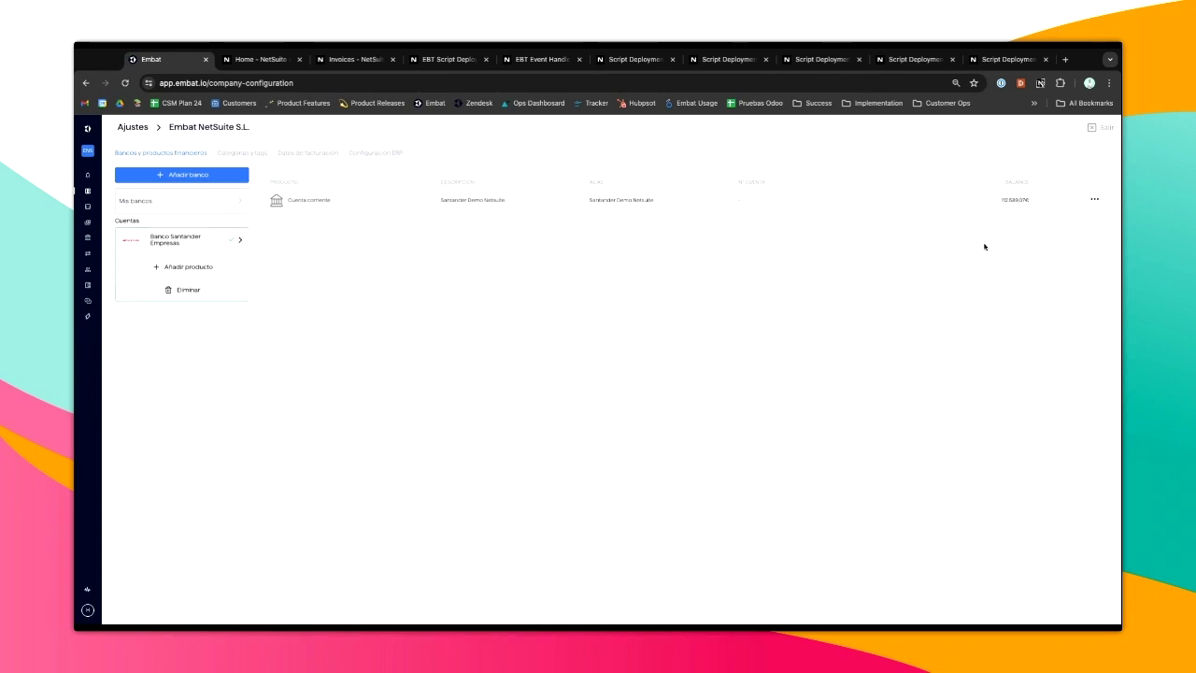
pyautogui.click(1096, 203)
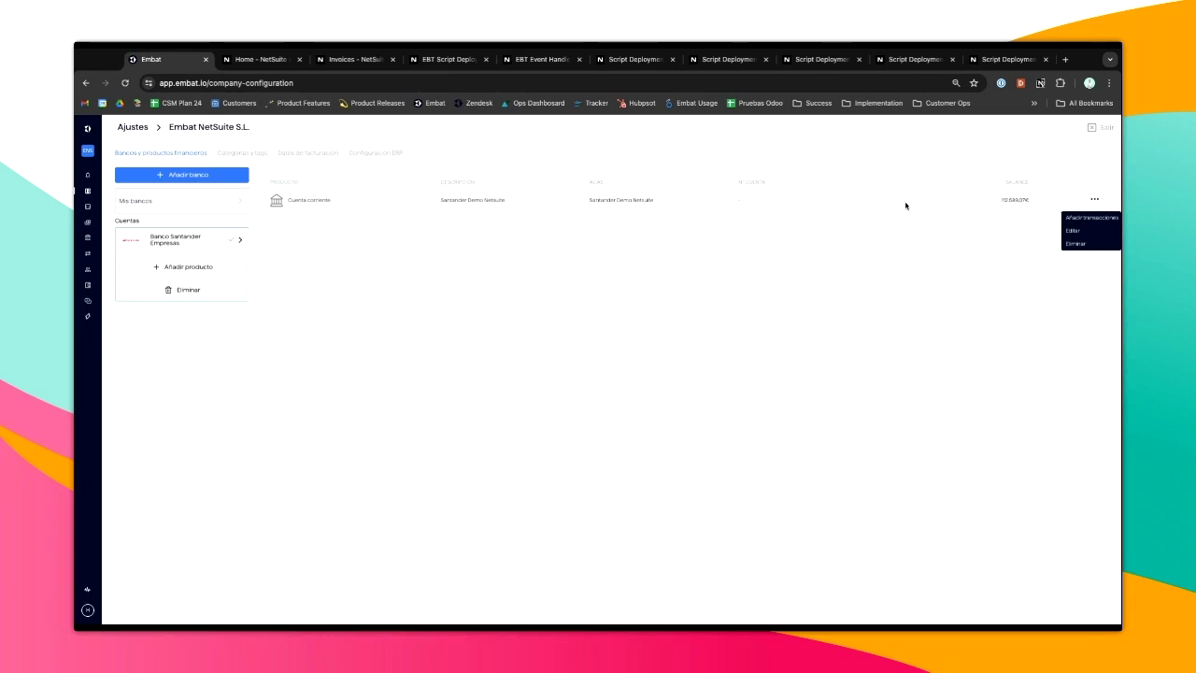
pyautogui.click(894, 237)
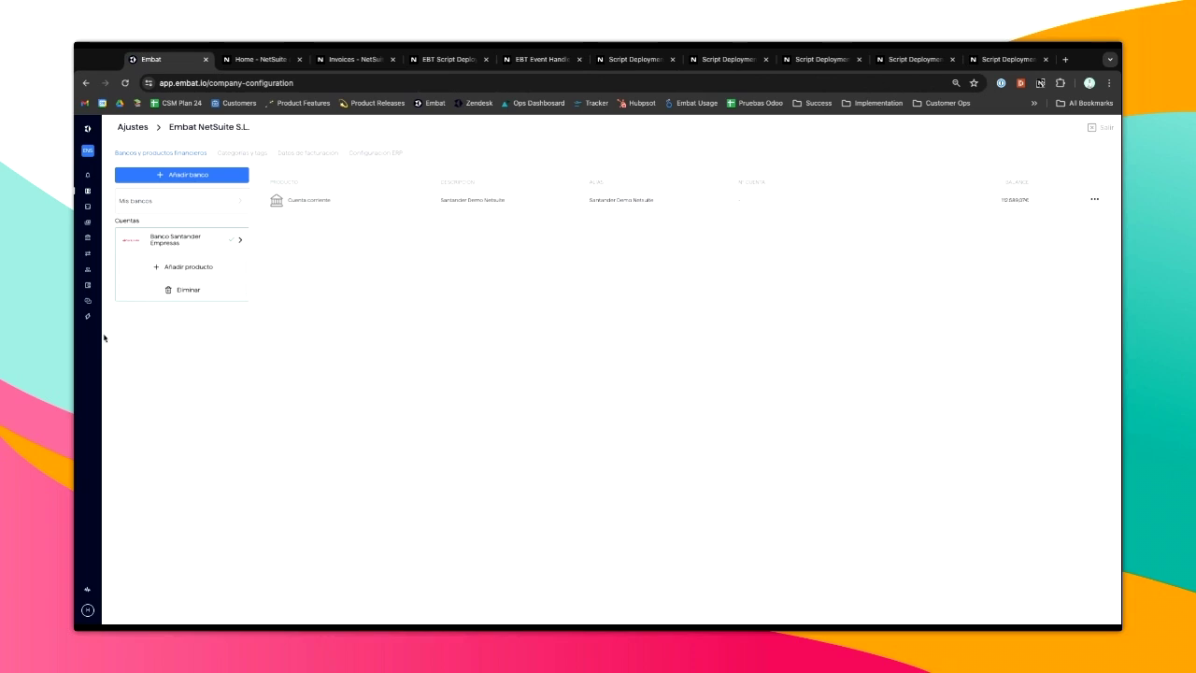
# Review the conditions and actions of the "Comisiones TPV" transaction automation and close it without changes.
pyautogui.moveTo(98, 318)
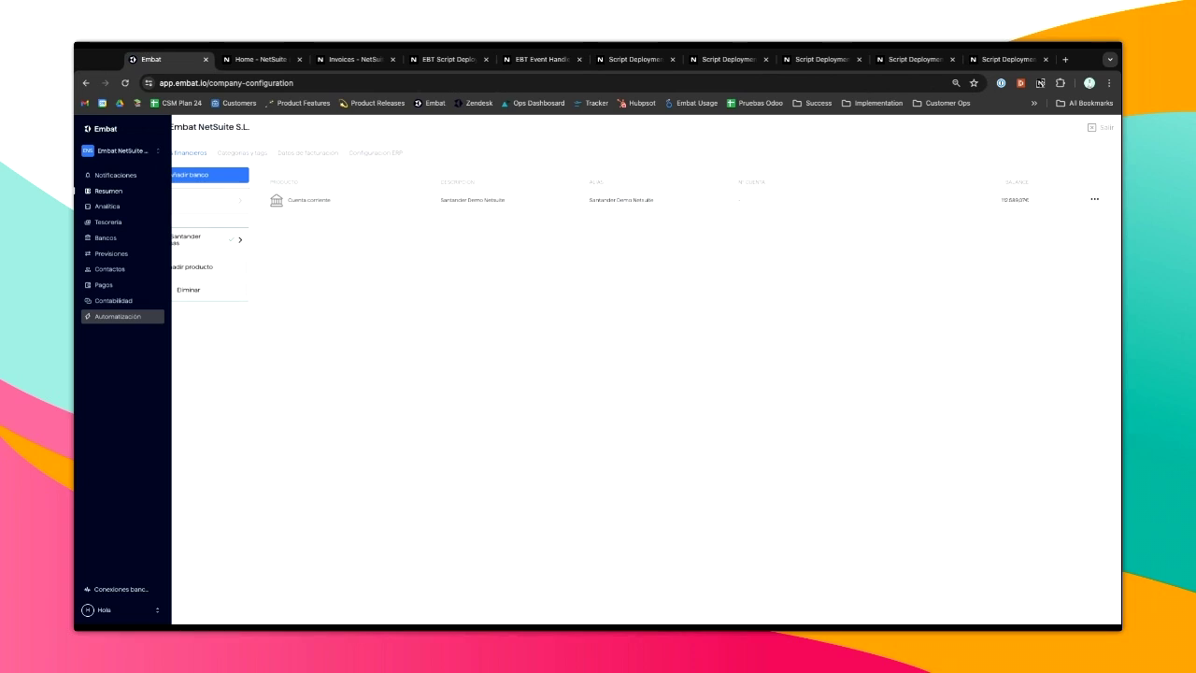
pyautogui.click(121, 316)
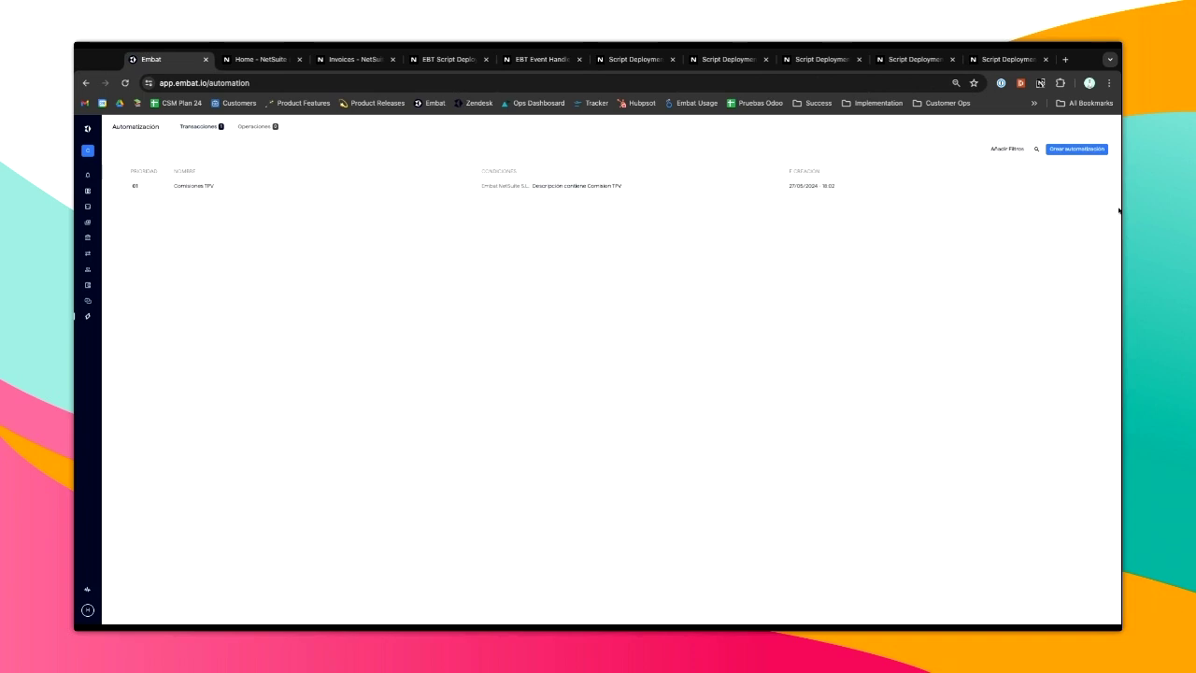
pyautogui.click(1100, 190)
pyautogui.click(1087, 206)
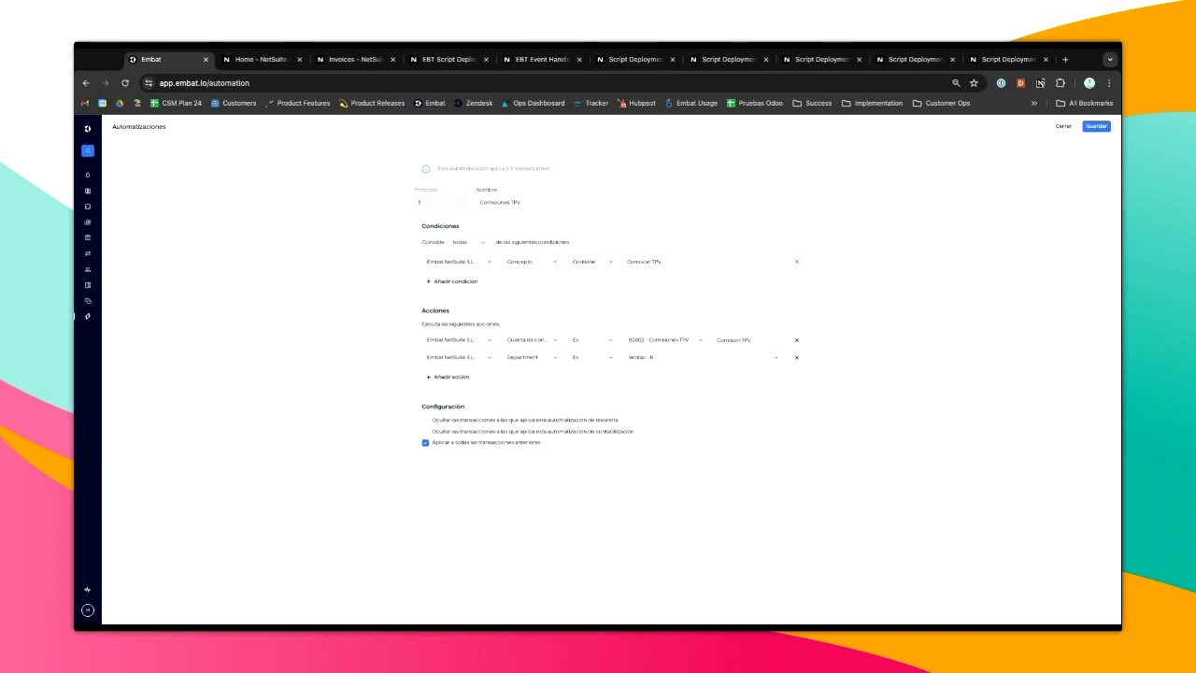
pyautogui.click(1061, 126)
# Open the form for adding transactions to the Santander current account in the business settings of Embat NetSuite S.L.
pyautogui.click(87, 610)
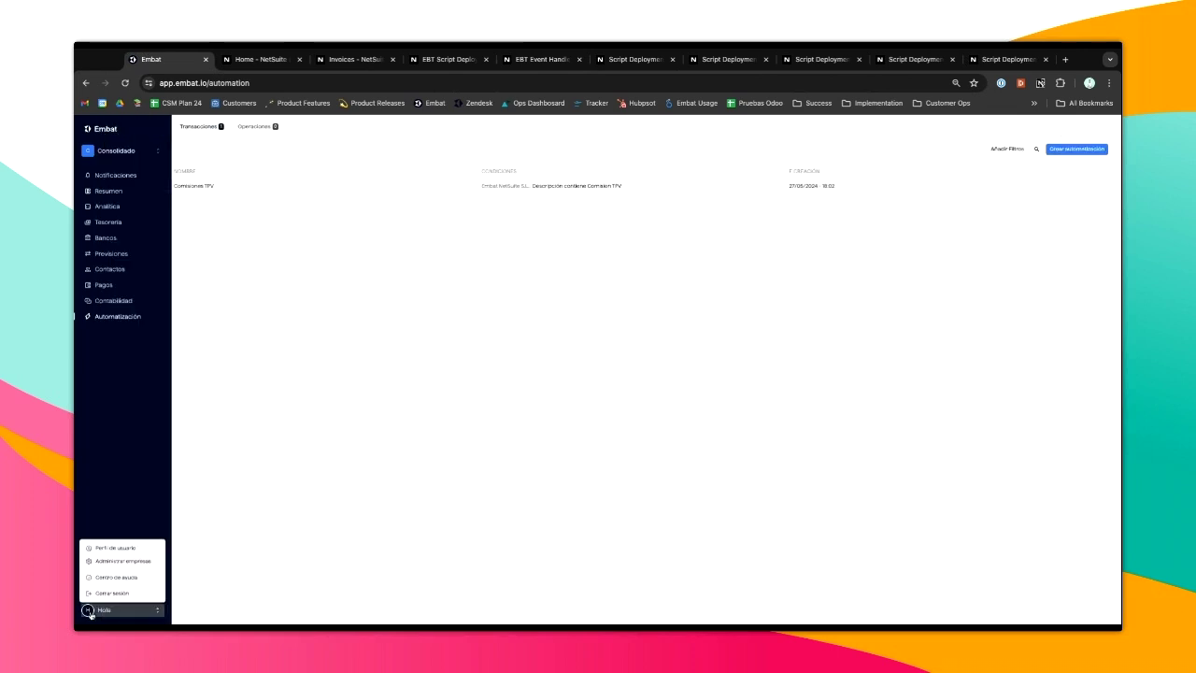
pyautogui.click(126, 564)
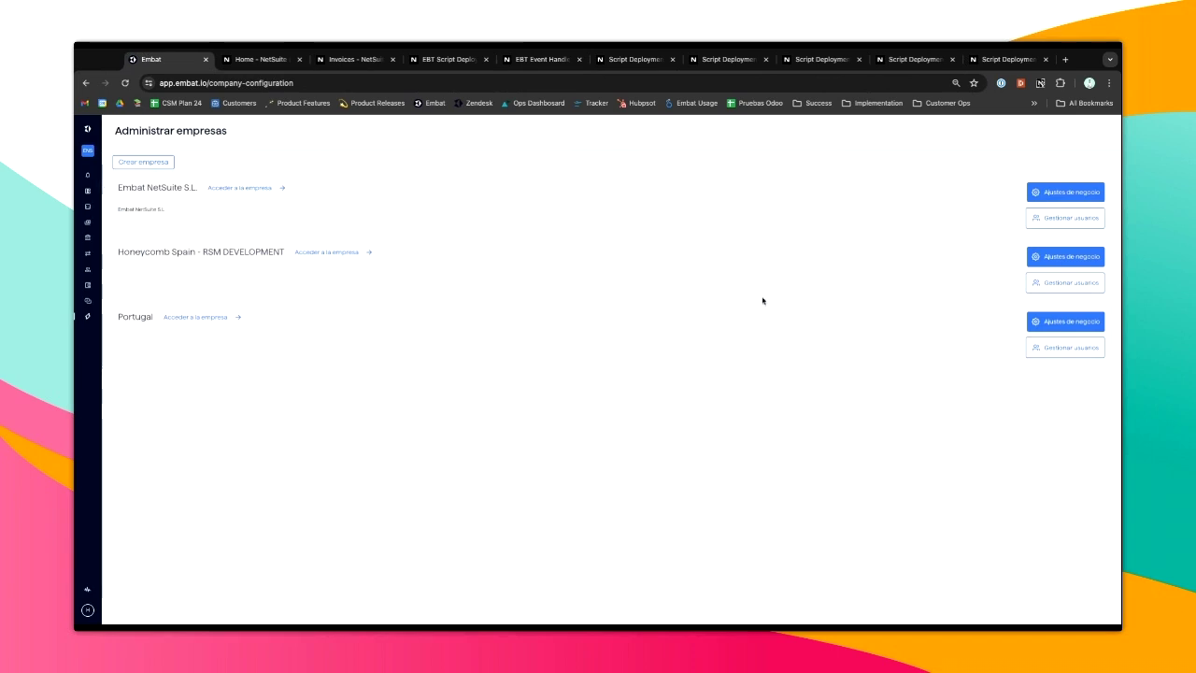
pyautogui.click(1065, 188)
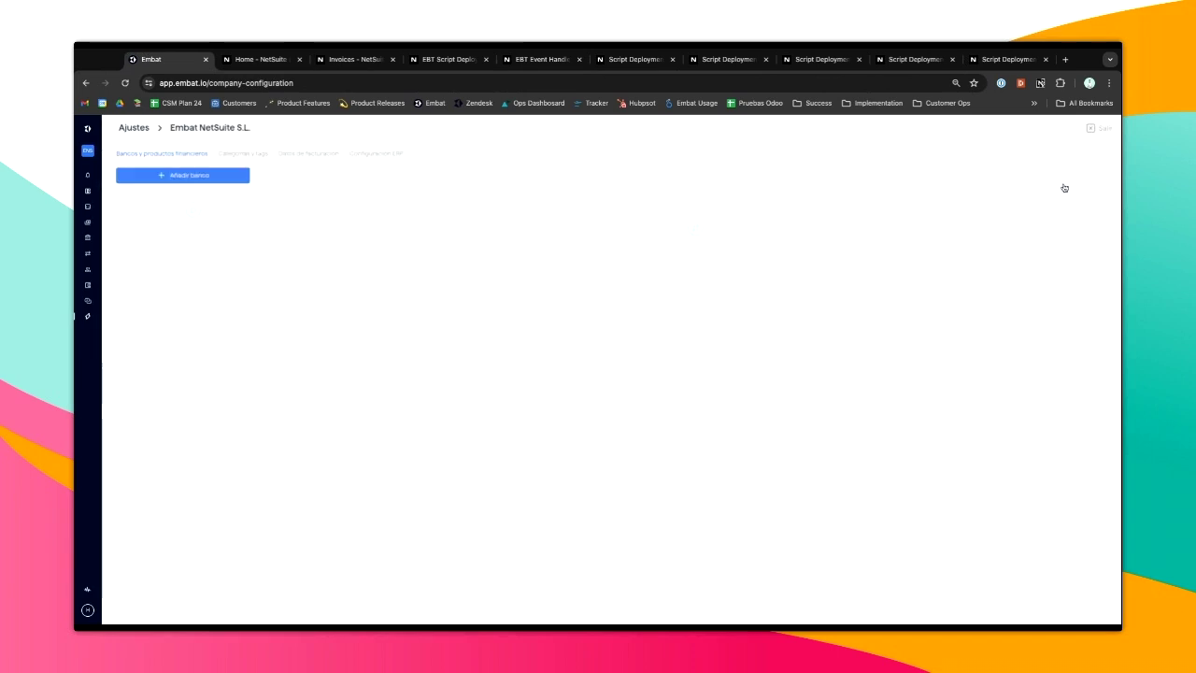
pyautogui.click(1088, 239)
pyautogui.click(882, 241)
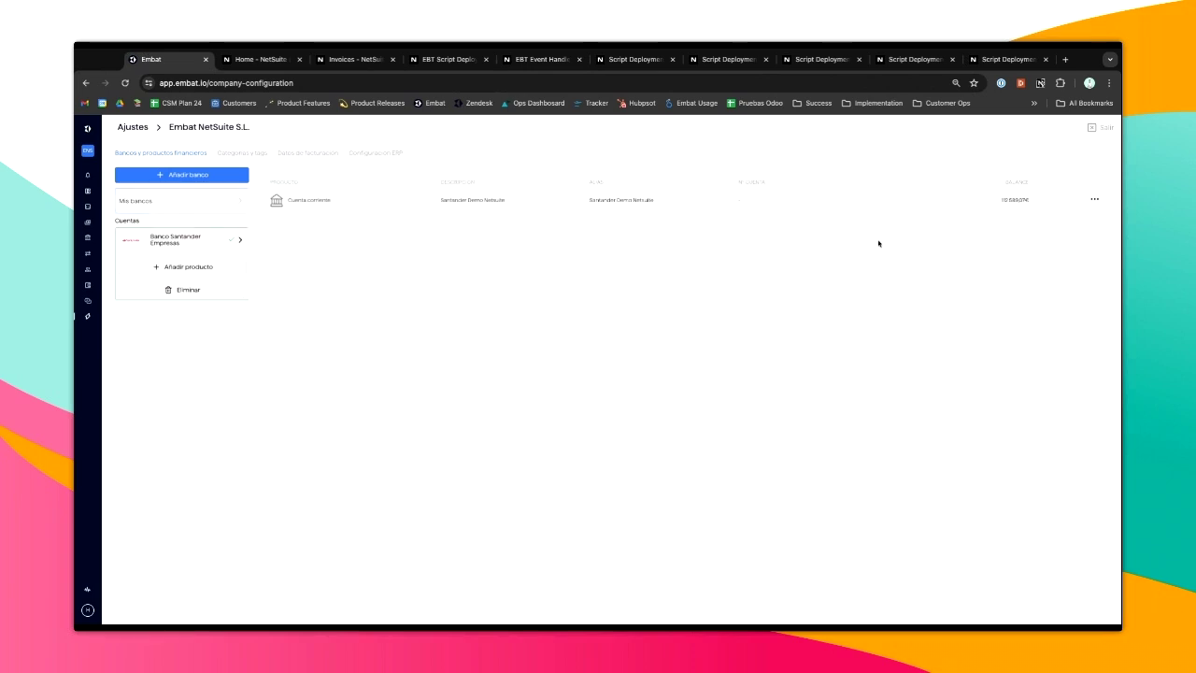
pyautogui.click(1095, 200)
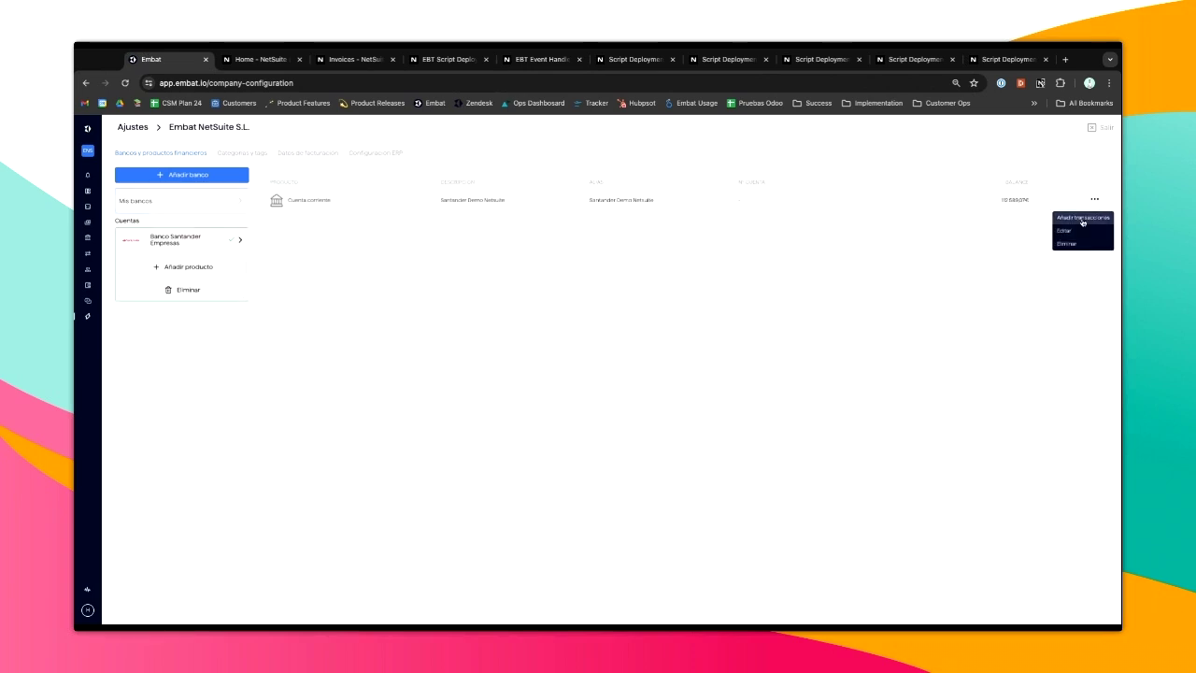
pyautogui.click(1082, 223)
# Enter 10/10/2024 as the first transaction's operation date and copy in the amount 5.337,33 from NetSuite invoice INVEBT00089.
pyautogui.click(304, 292)
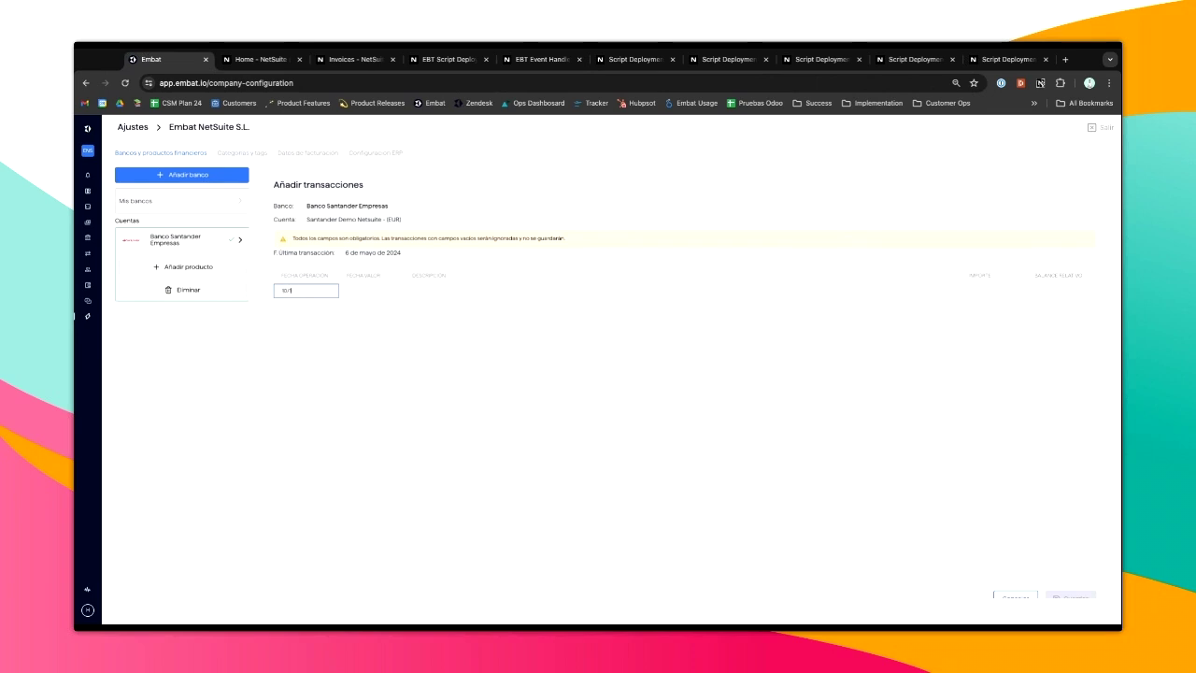
pyautogui.write('10/10/2024')
pyautogui.click(346, 63)
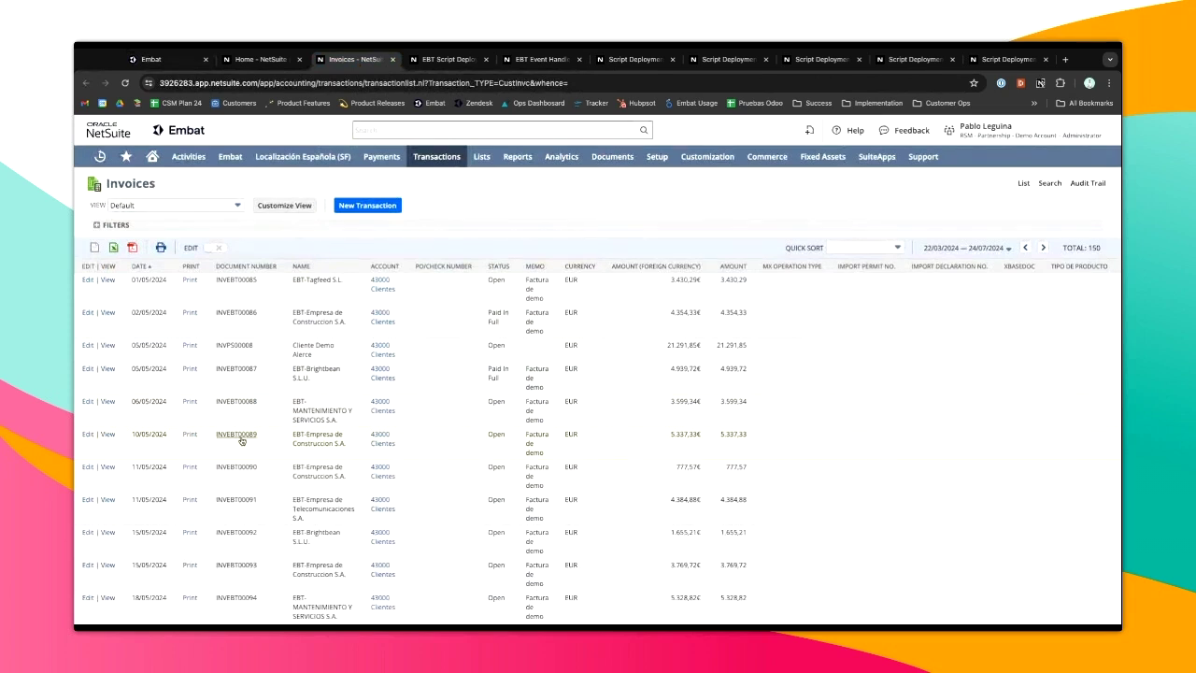
pyautogui.moveTo(296, 441)
pyautogui.doubleClick(687, 437)
pyautogui.hotkey('ctrl', 'c')
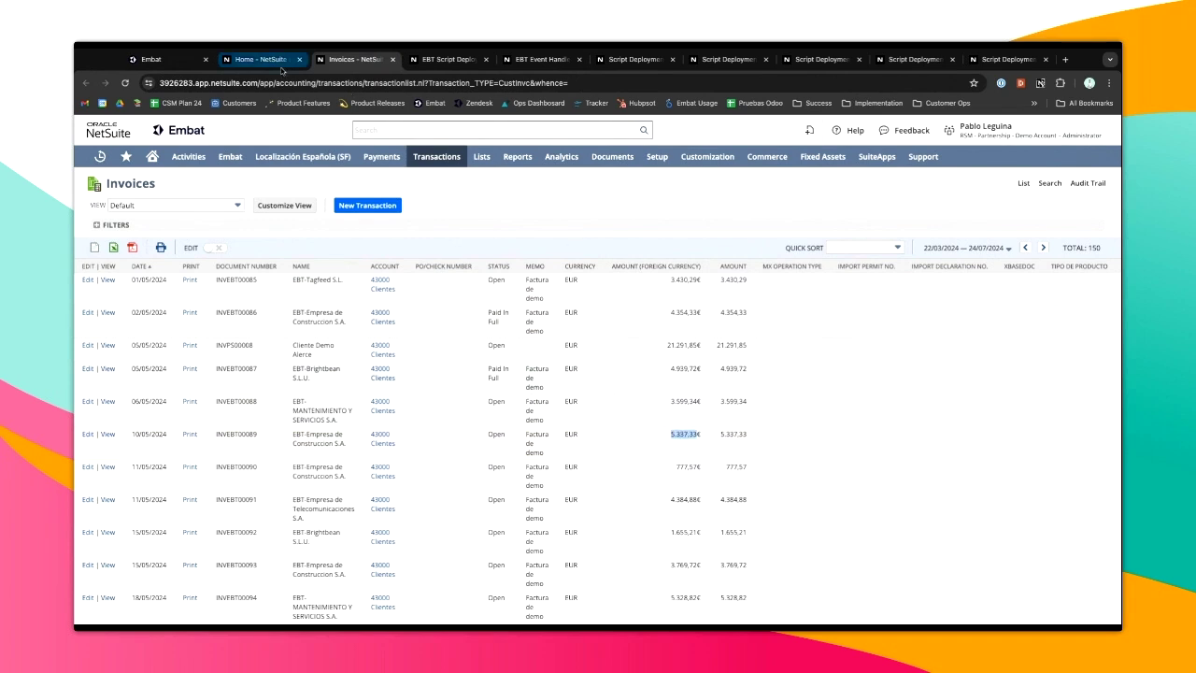
pyautogui.click(167, 61)
pyautogui.click(972, 293)
pyautogui.hotkey('ctrl', 'v')
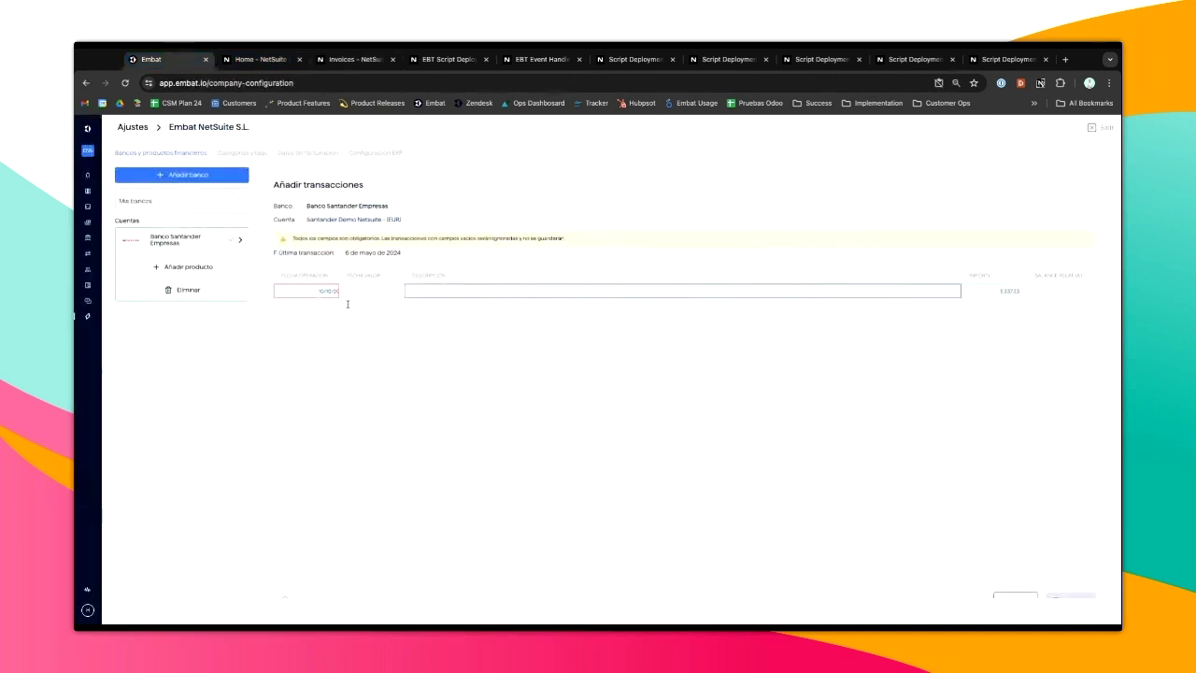
# Set the first transaction's operation date to 10/05/2024 and its description to "Cobro Factura Empresa de Construccion SA".
pyautogui.click(314, 293)
pyautogui.press('BackSpace')
pyautogui.write('10/05')
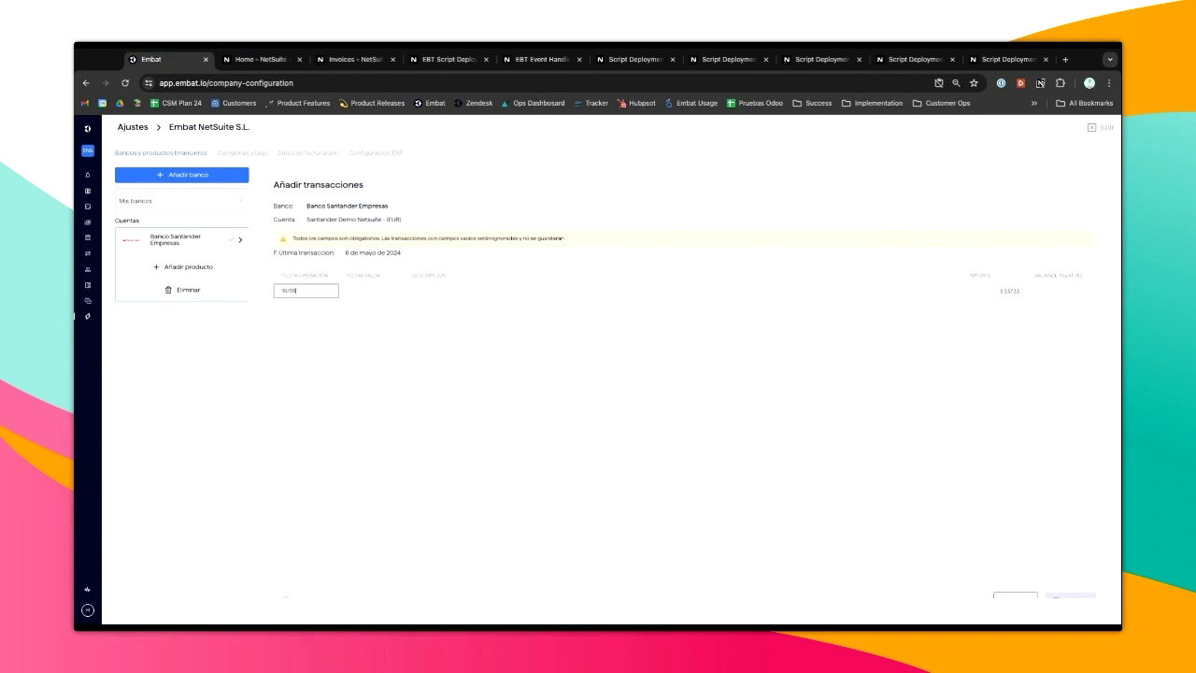
pyautogui.write('/2024')
pyautogui.press('Tab')
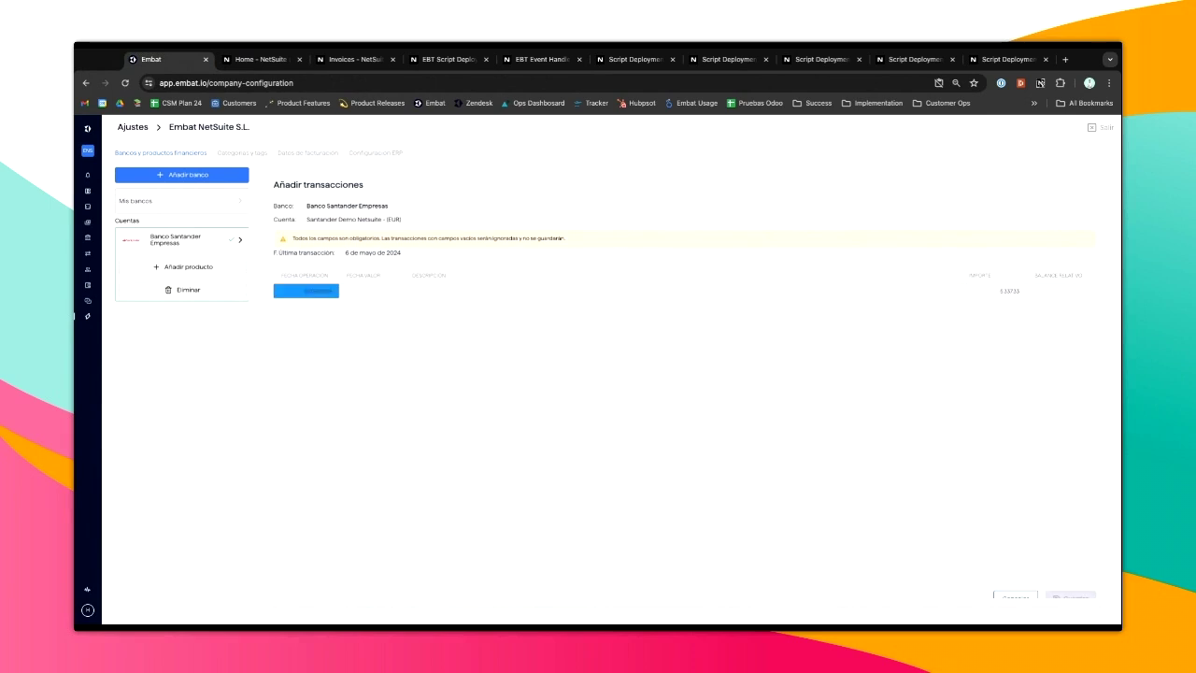
pyautogui.press('Tab')
pyautogui.write('Cob')
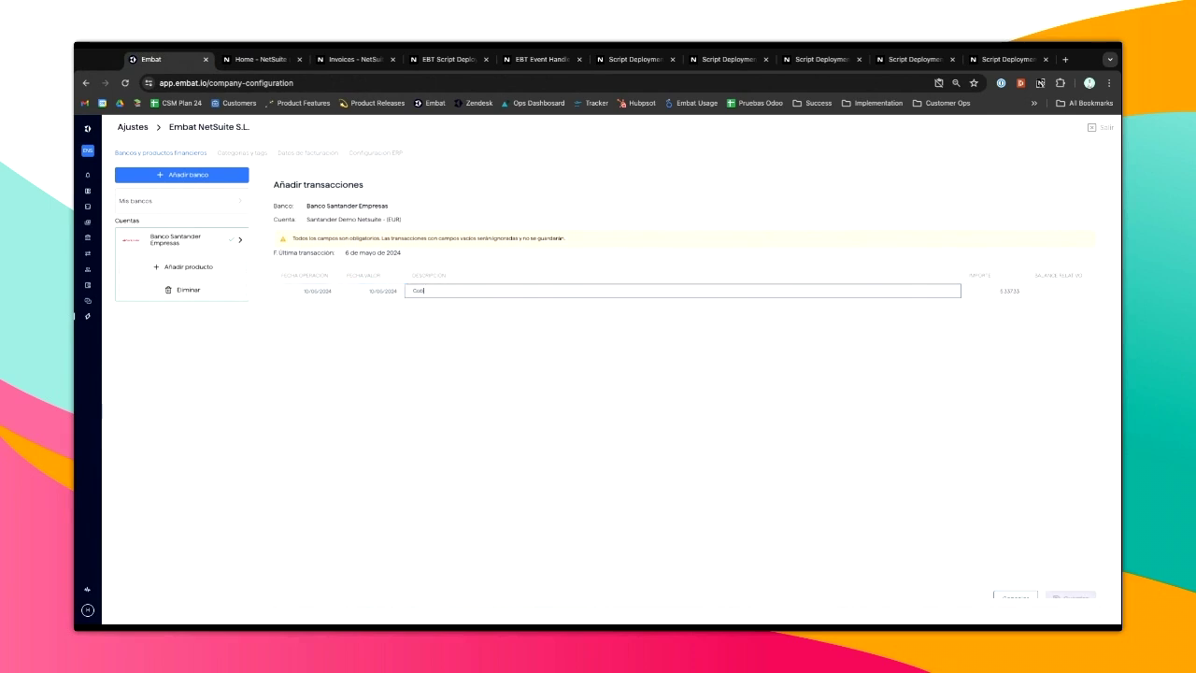
pyautogui.write('ro Factura Empresa de Con')
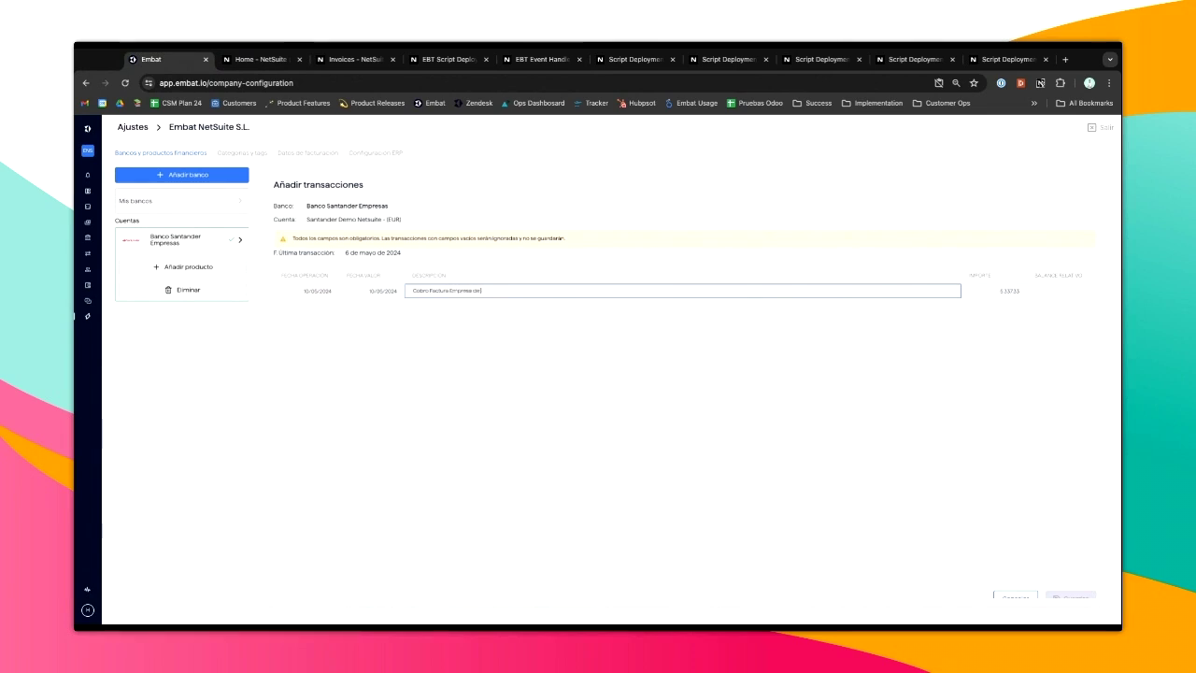
pyautogui.write('struccion SA')
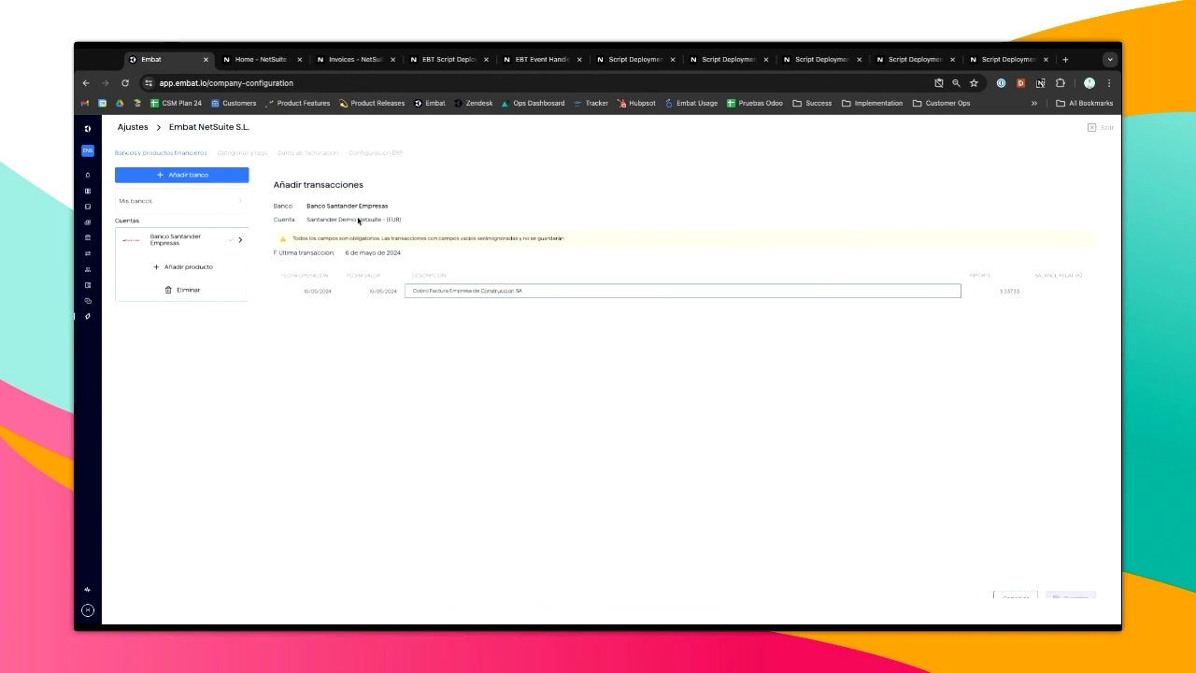
# Enter a second transaction with operation date 10/05/2024, description "Comision TPV" and amount -3,5.
pyautogui.click(315, 306)
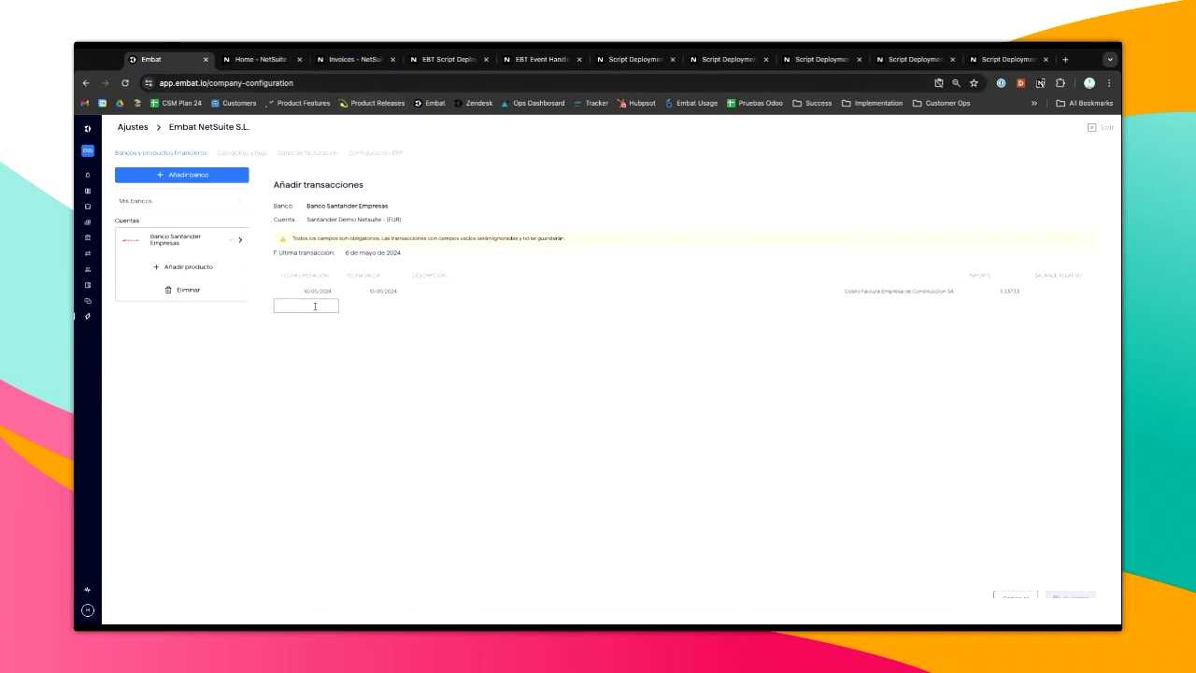
pyautogui.write('10/05/2024')
pyautogui.press('Tab')
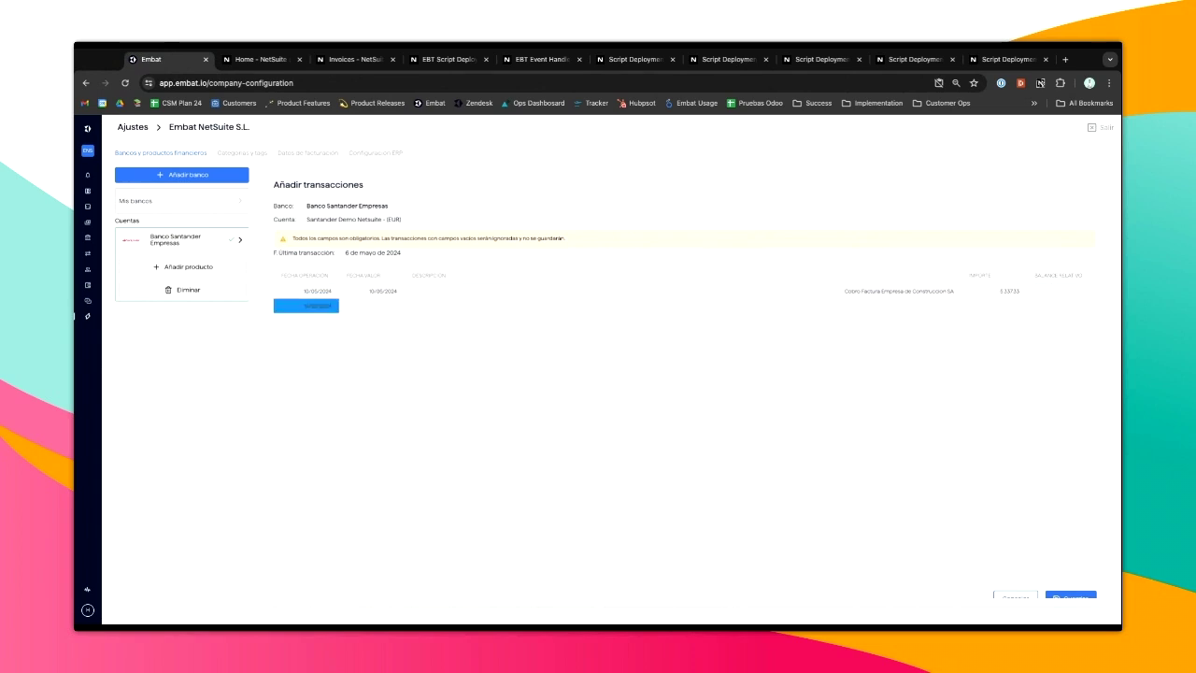
pyautogui.press('Tab')
pyautogui.write('Com')
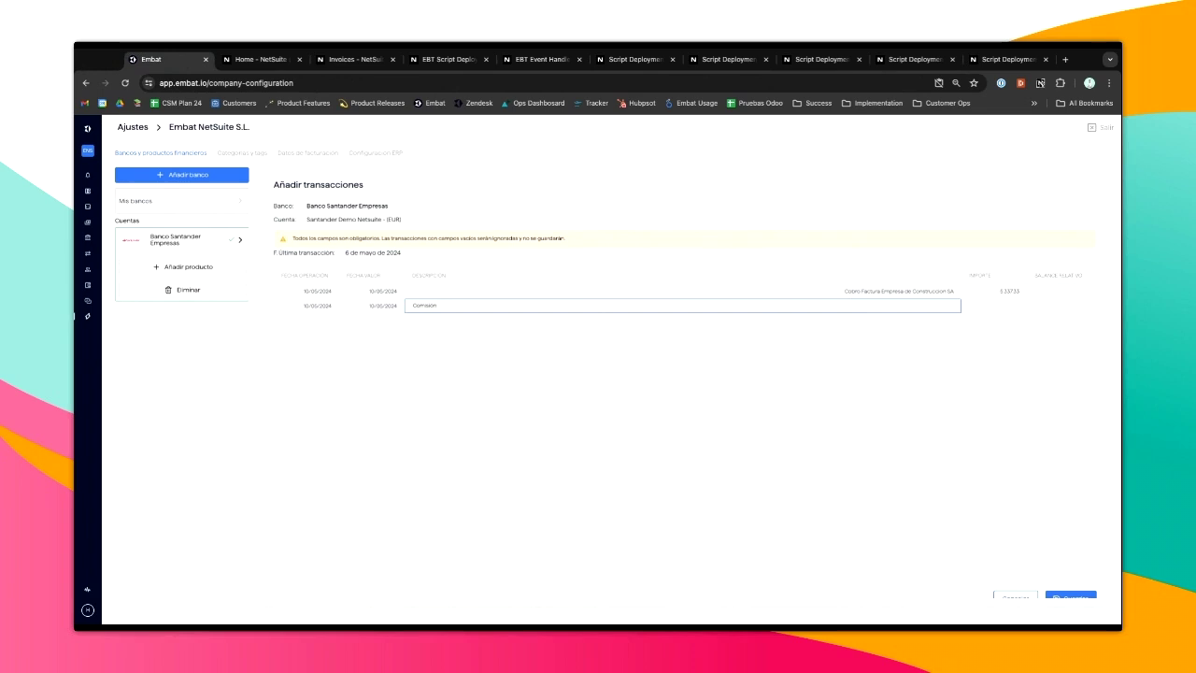
pyautogui.write('ision TPV')
pyautogui.press('Tab')
pyautogui.write('100')
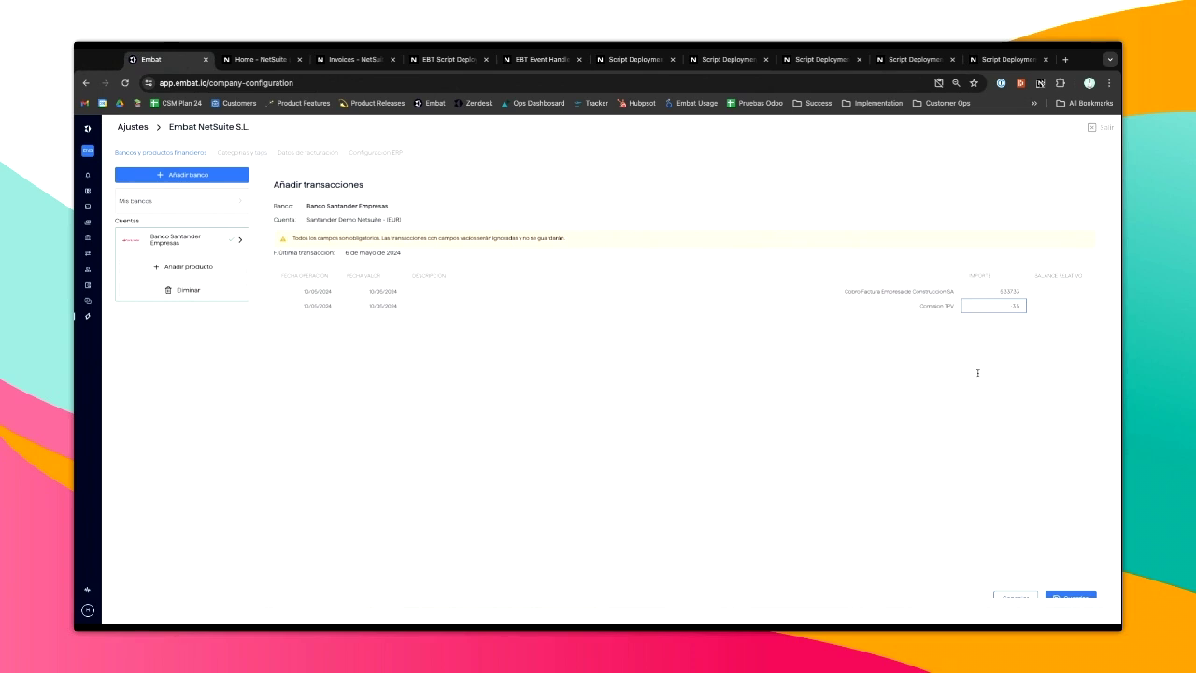
# Save both transactions, confirm the data review and view them in the bank transactions list.
pyautogui.scroll(-1, 1040, 566)
pyautogui.click(1067, 589)
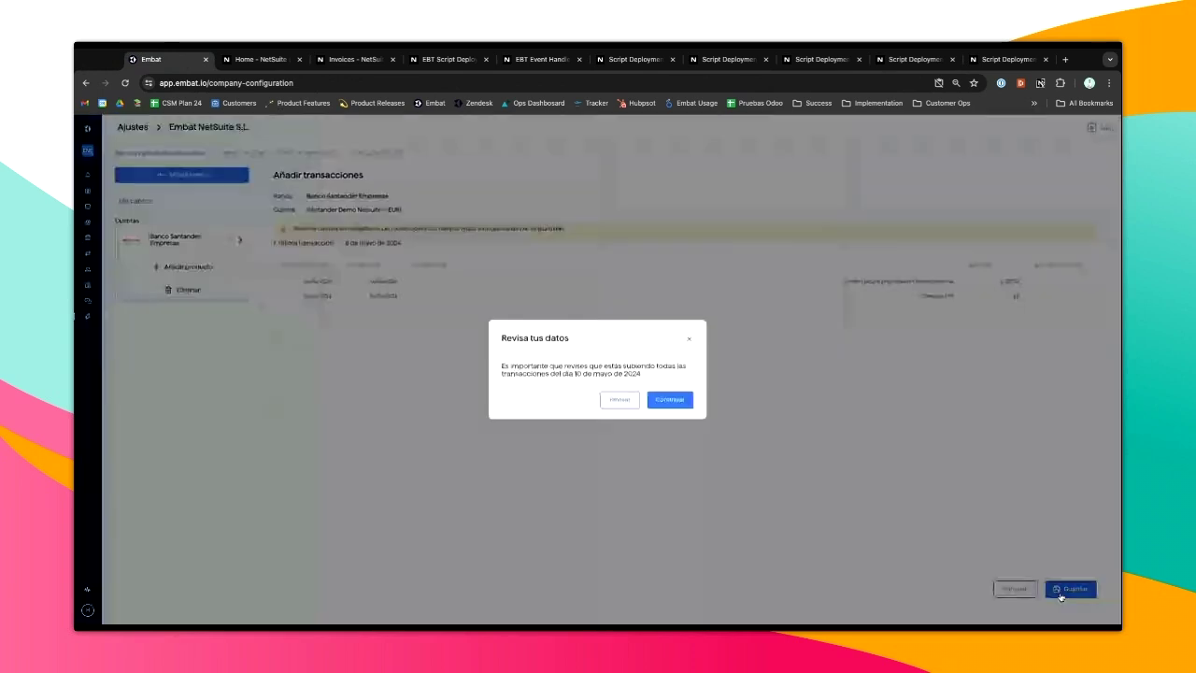
pyautogui.click(670, 400)
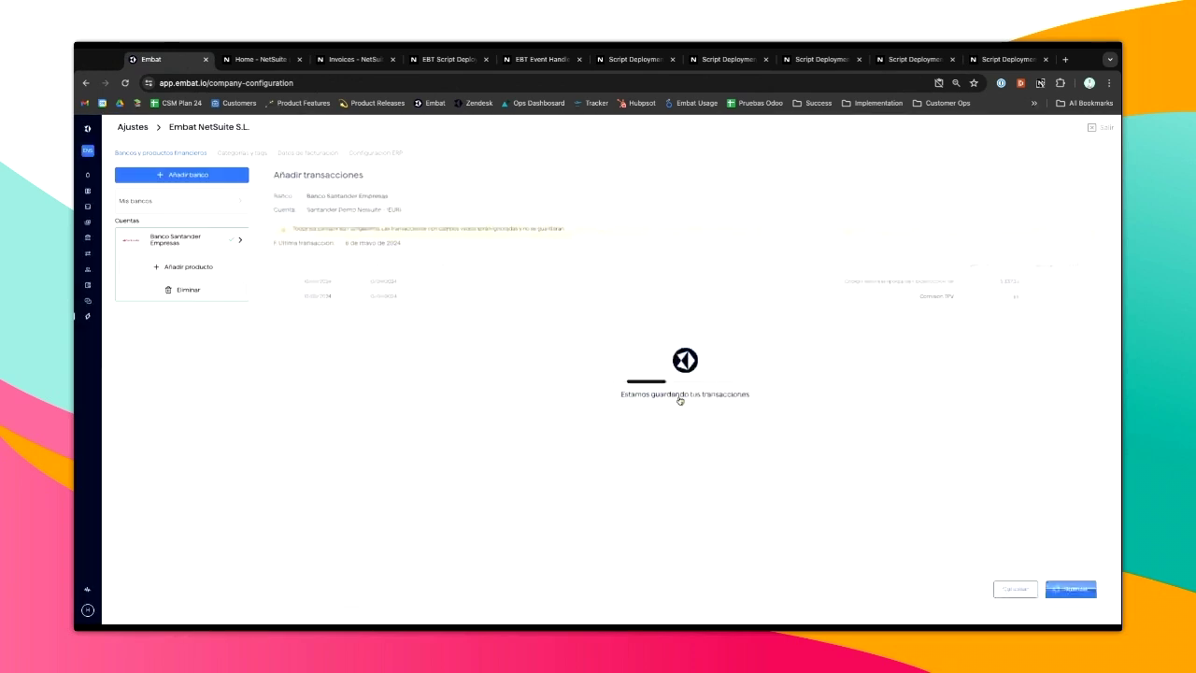
pyautogui.moveTo(92, 229)
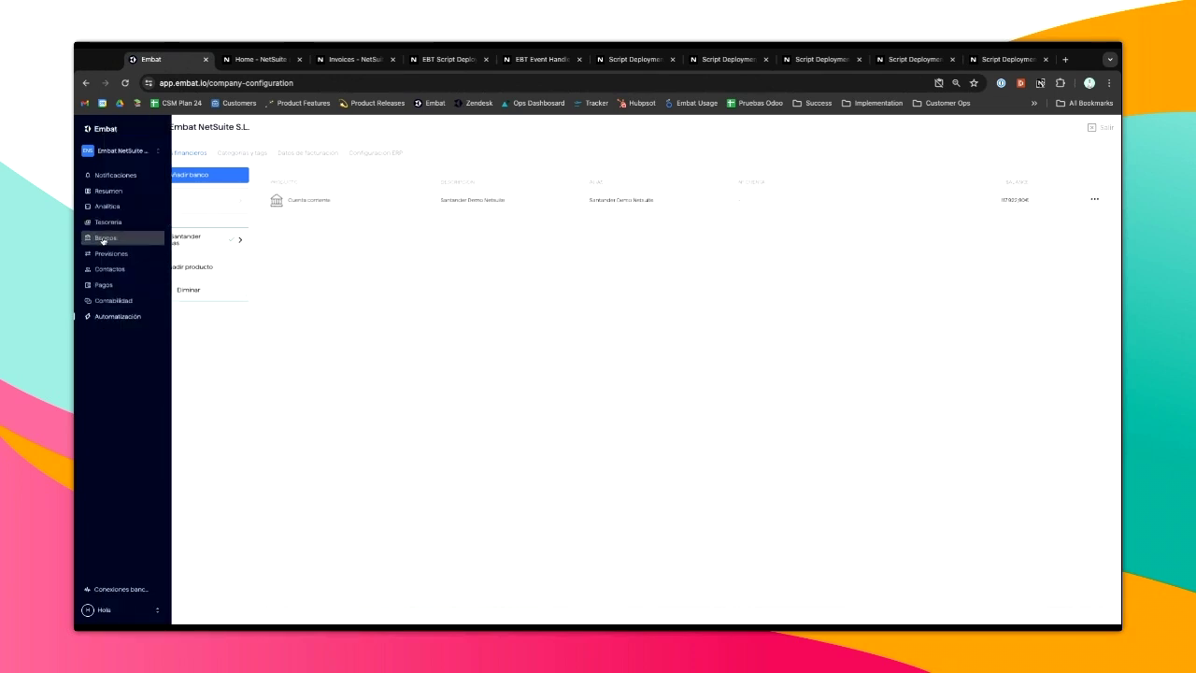
pyautogui.click(104, 239)
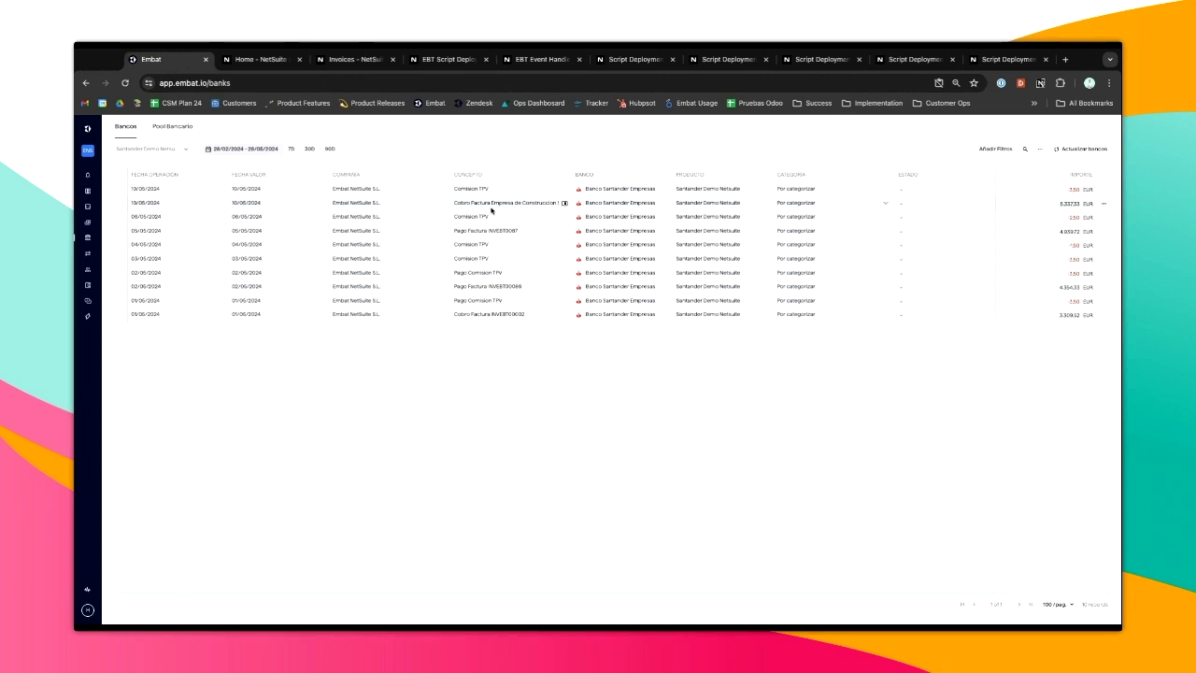
# Post both accounting proposals awaiting validation, the TPV commission and the Empresa de Construccion SA invoice collection.
pyautogui.moveTo(90, 303)
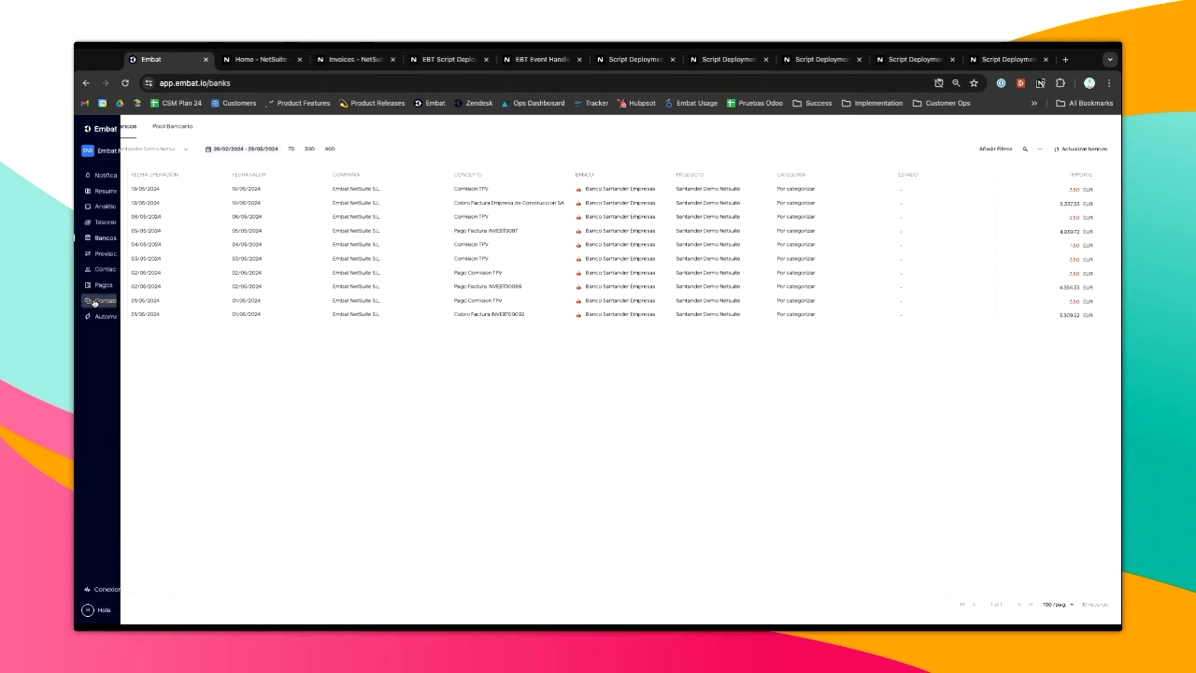
pyautogui.click(108, 302)
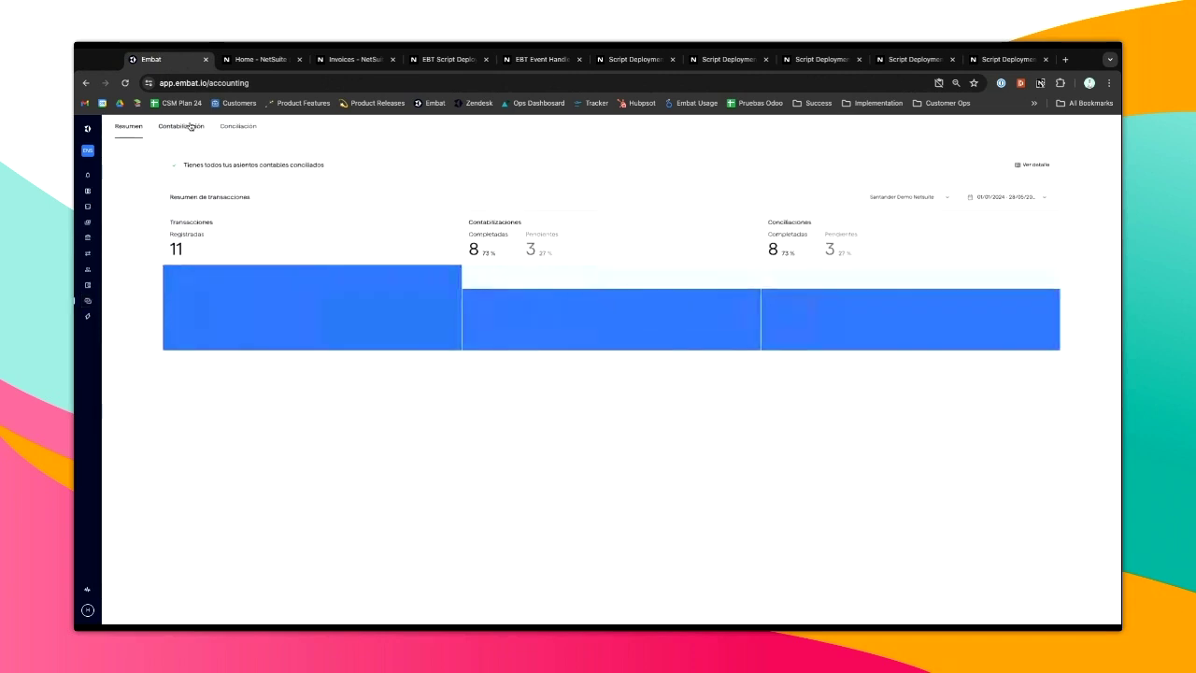
pyautogui.click(190, 127)
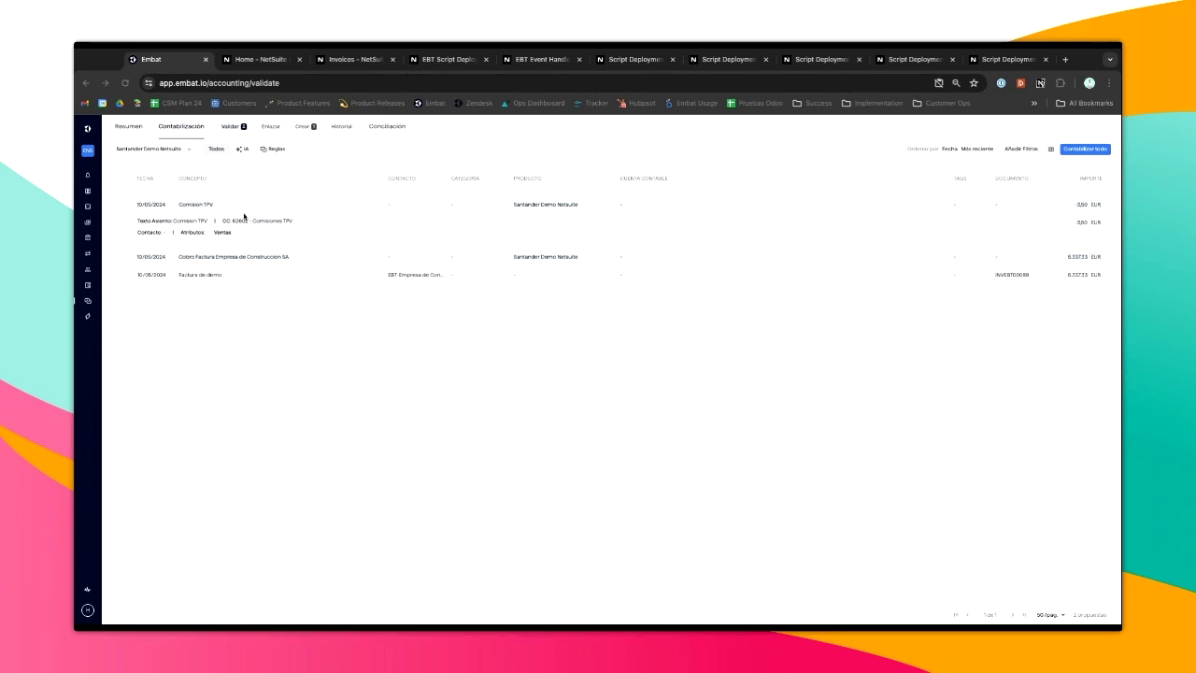
pyautogui.click(126, 179)
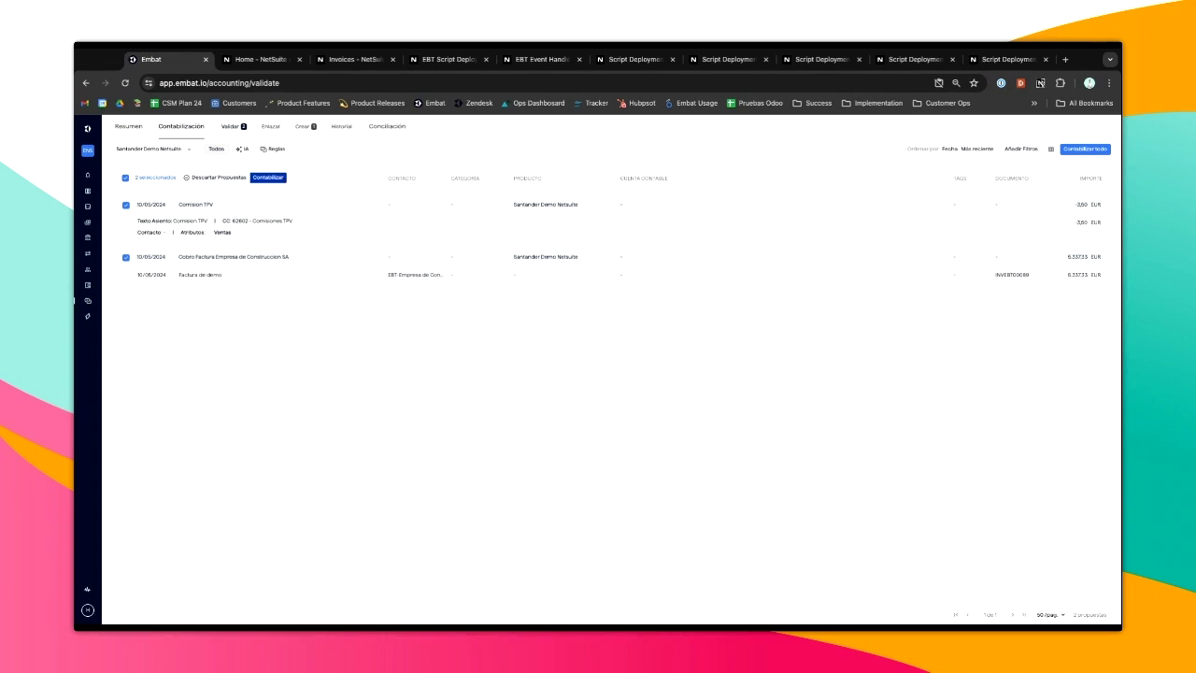
pyautogui.click(267, 177)
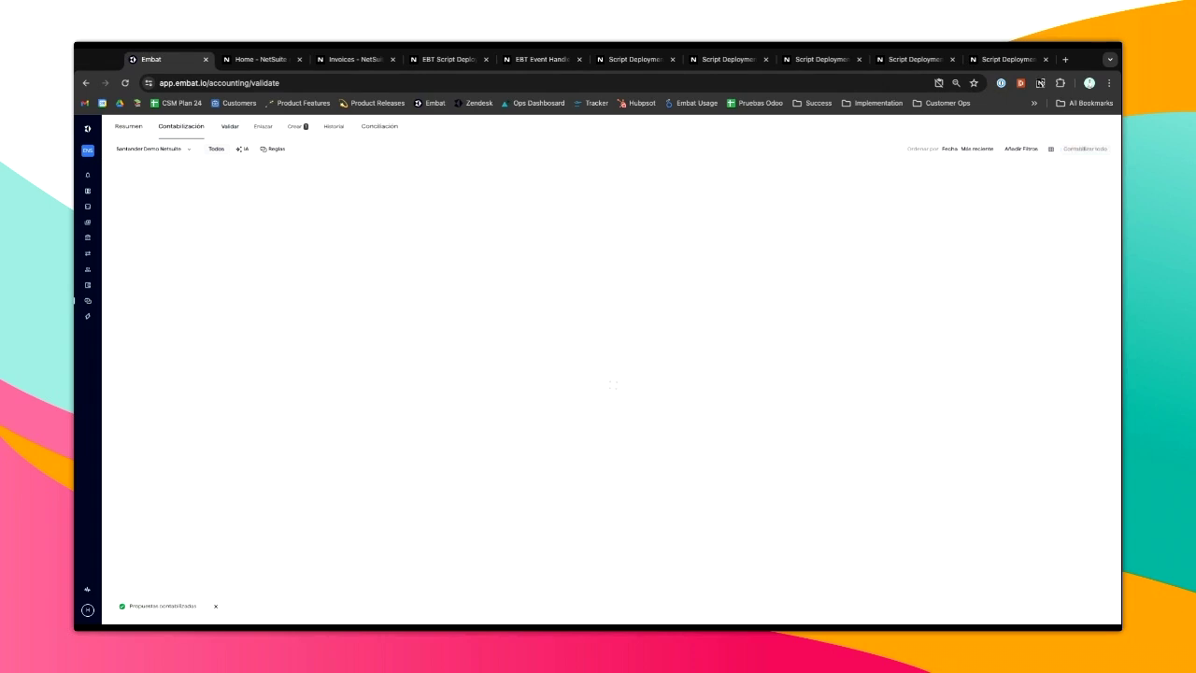
# Review the accounting history for the sending status of the posted TPV commission and invoice collection.
pyautogui.click(335, 128)
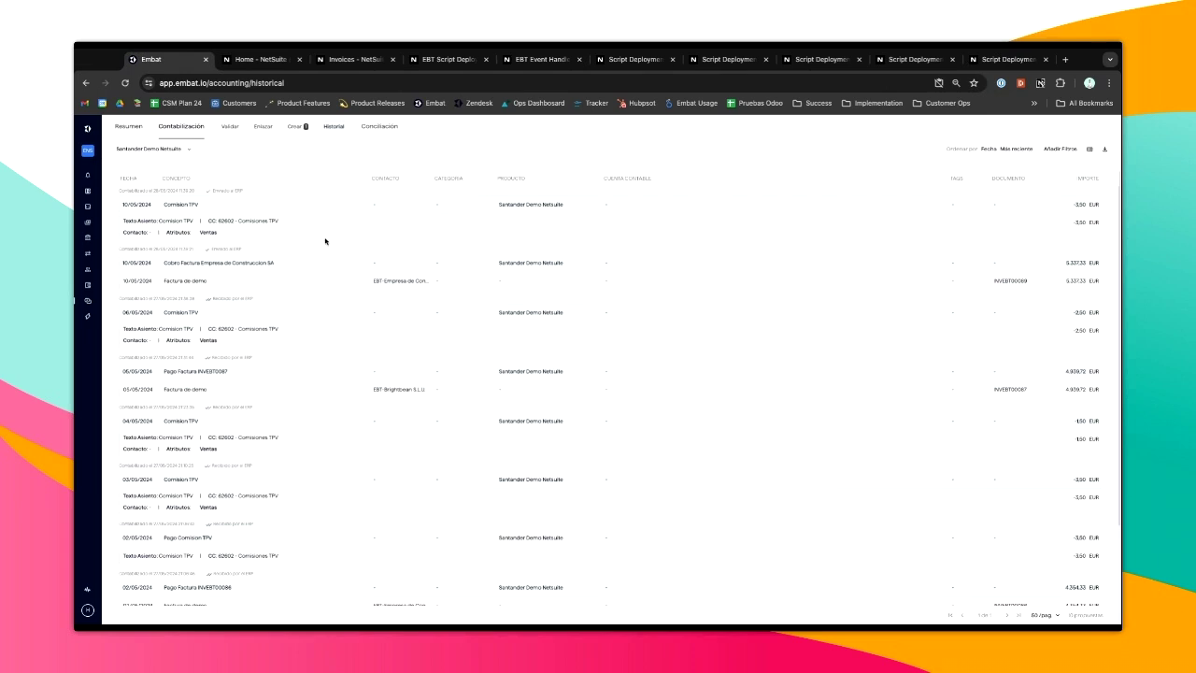
pyautogui.scroll(-2, 226, 322)
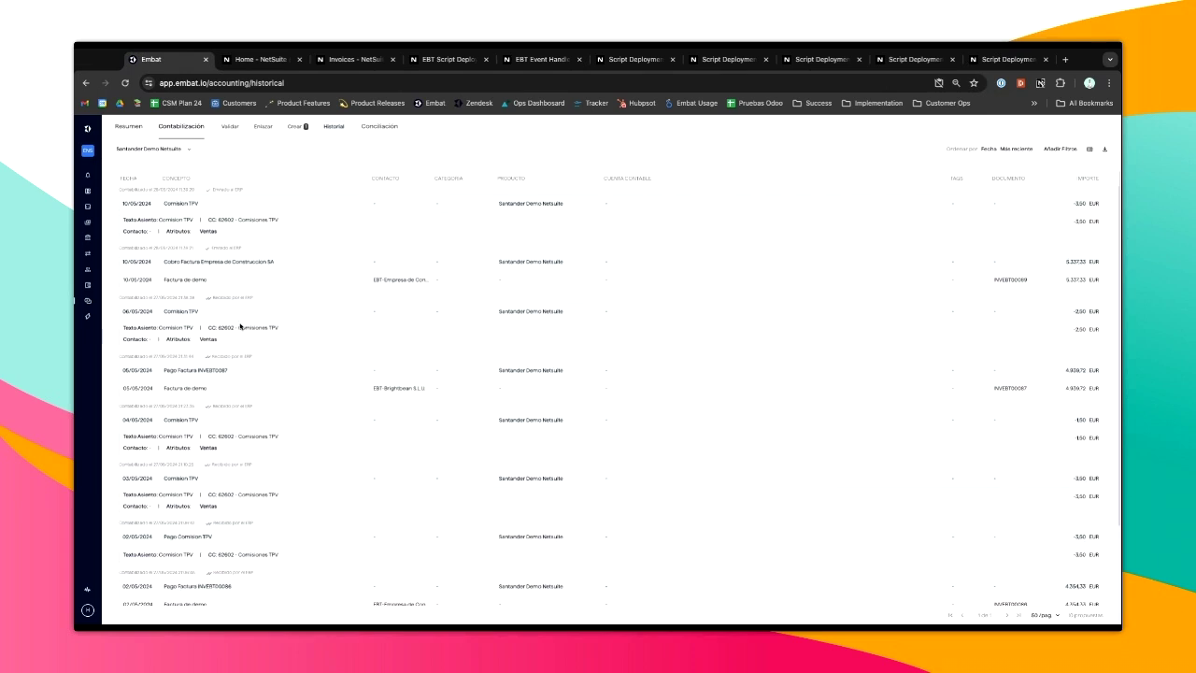
pyautogui.scroll(2, 240, 325)
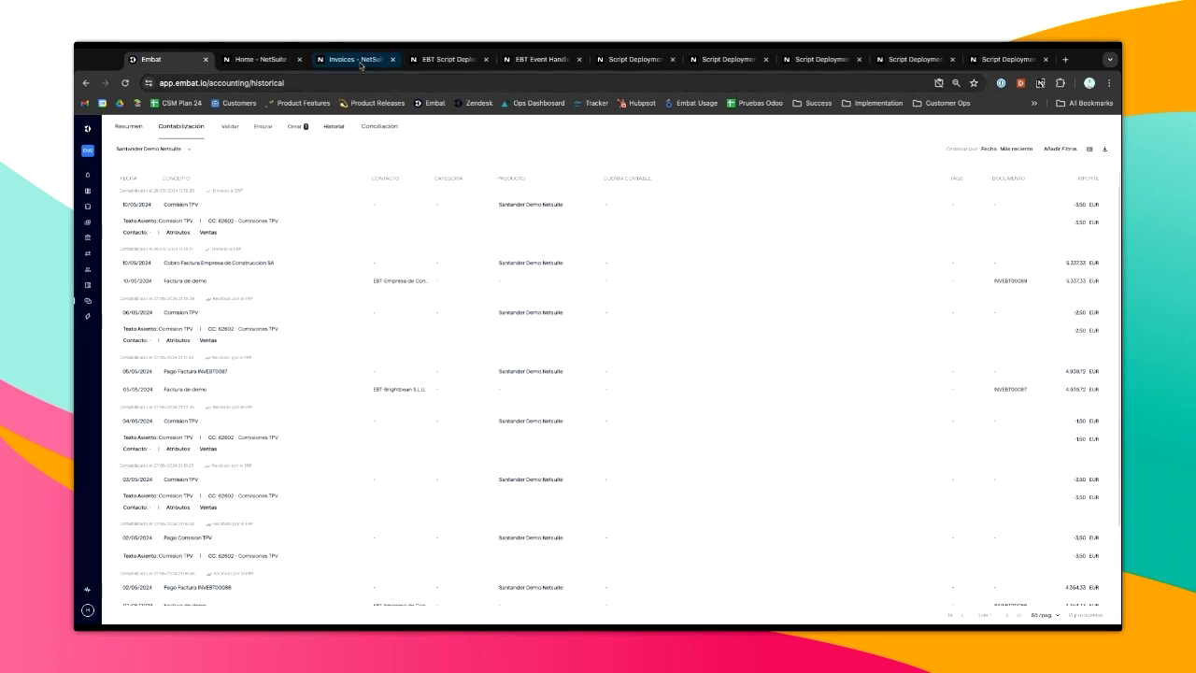
# Switch to NetSuite, then save and execute the EBT.MR.Payment.Request script deployment.
pyautogui.click(462, 59)
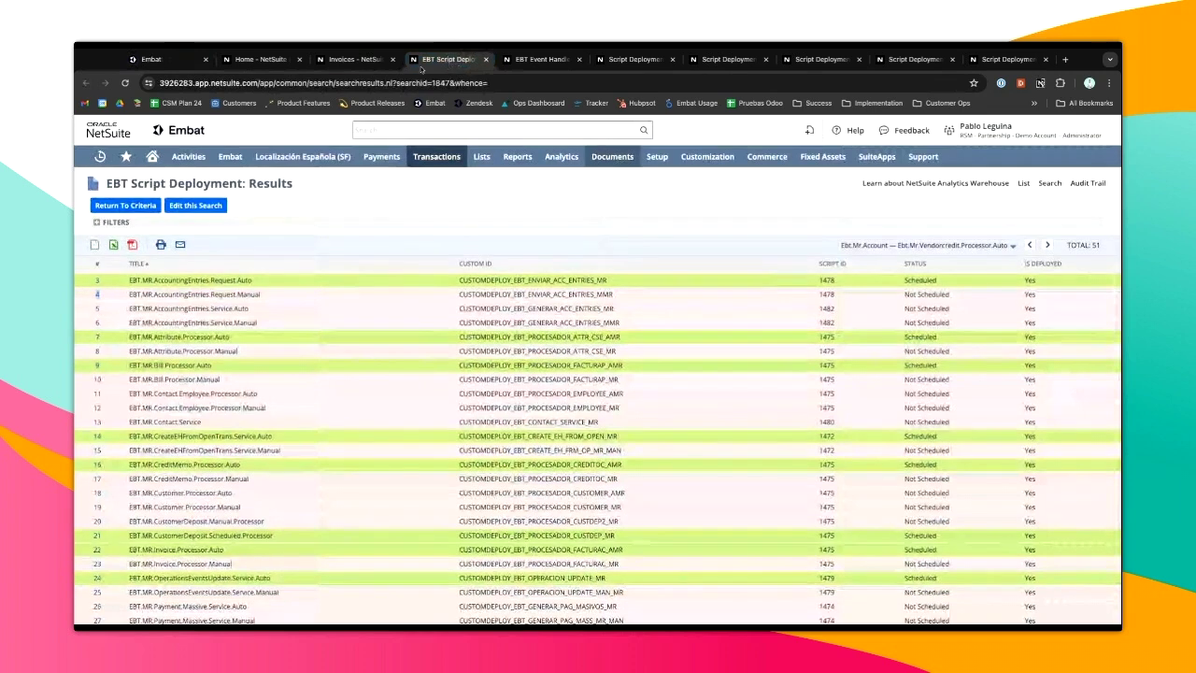
pyautogui.moveTo(437, 156)
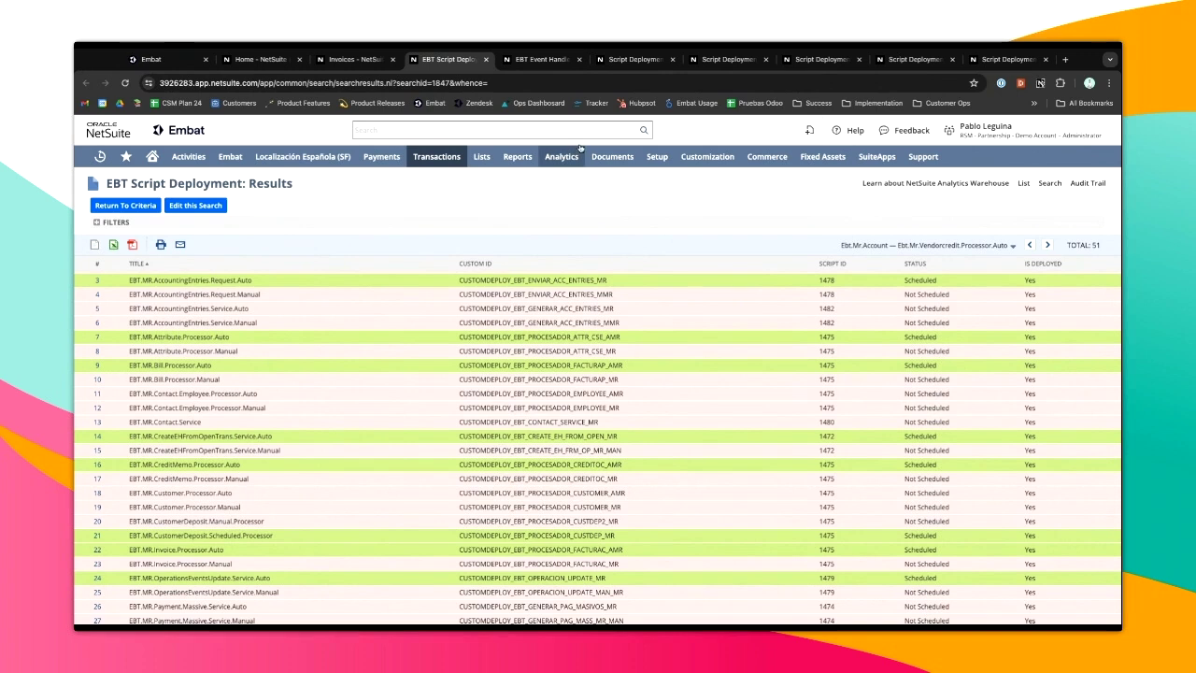
pyautogui.click(639, 61)
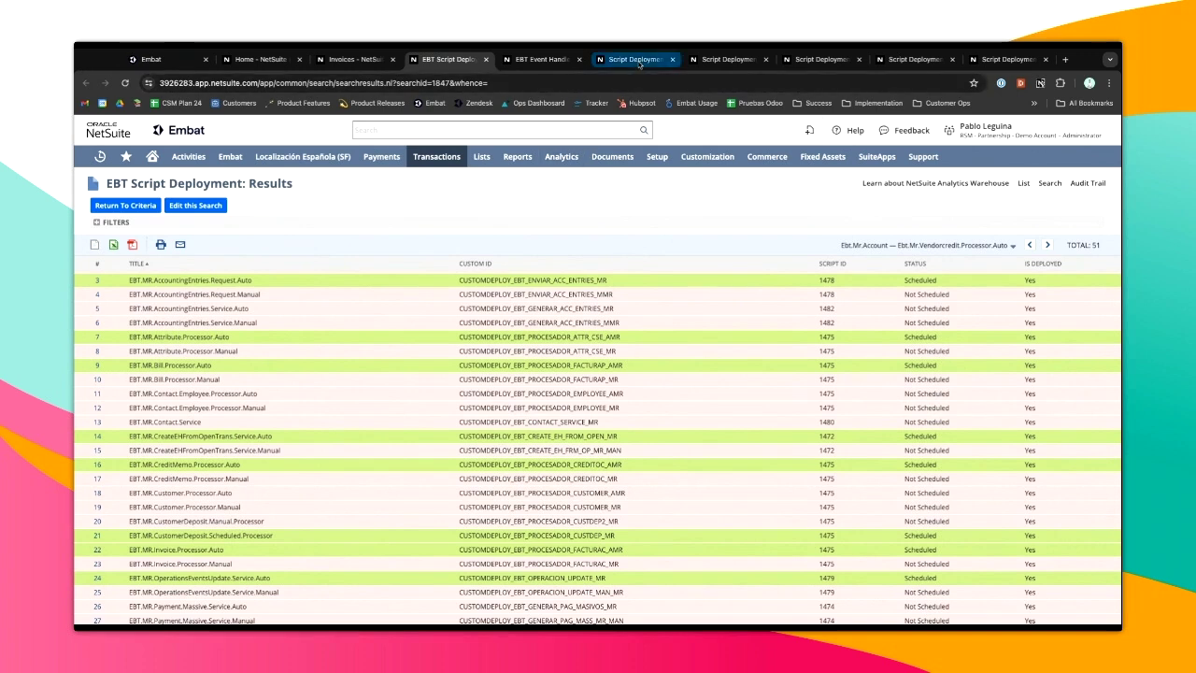
pyautogui.click(99, 213)
pyautogui.moveTo(105, 216)
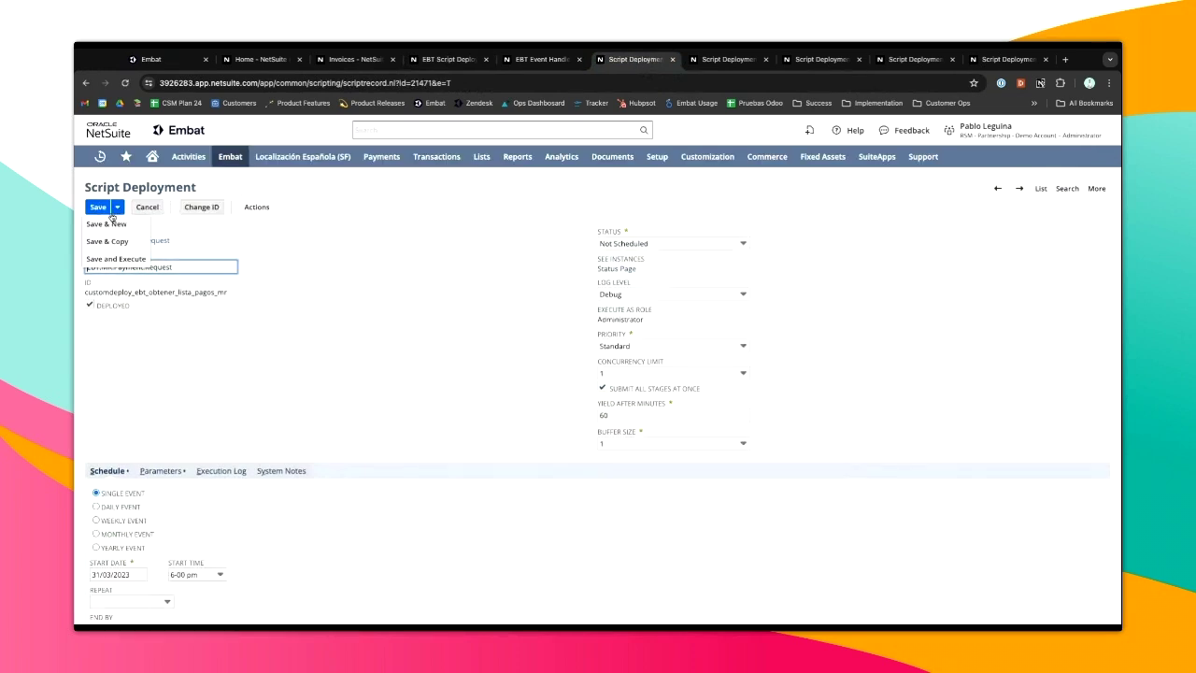
pyautogui.click(129, 261)
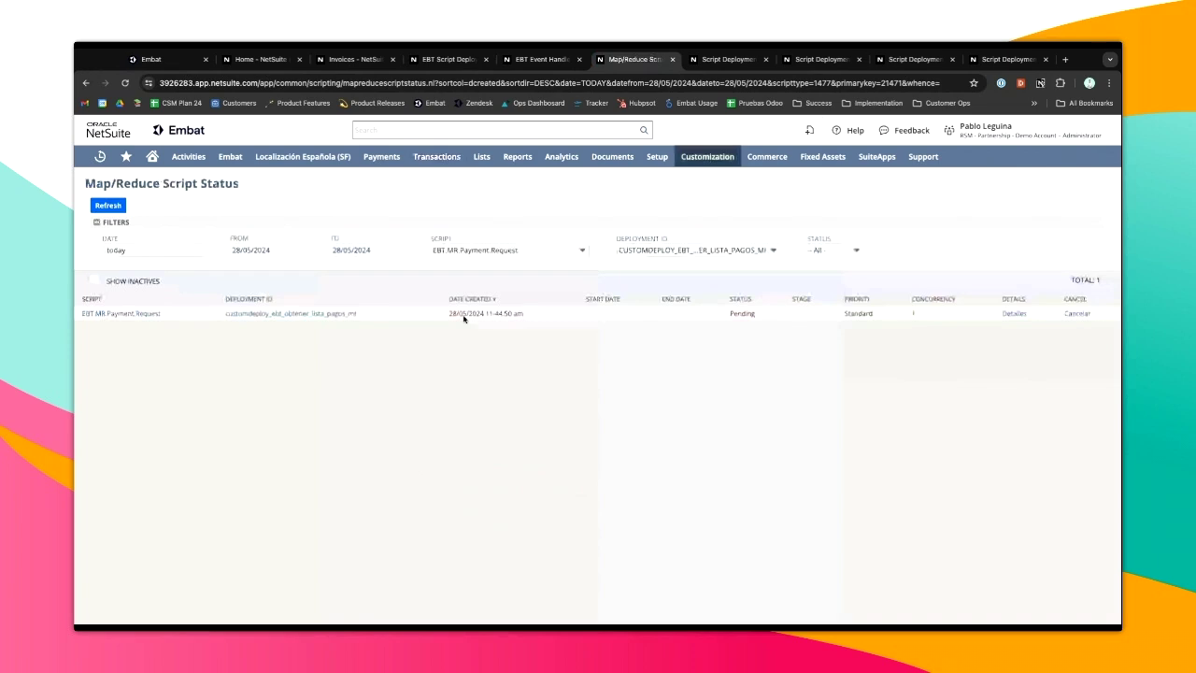
# Refresh the payment request script's status and the EBT Event Handler List to check for payments pending synchronization.
pyautogui.click(118, 211)
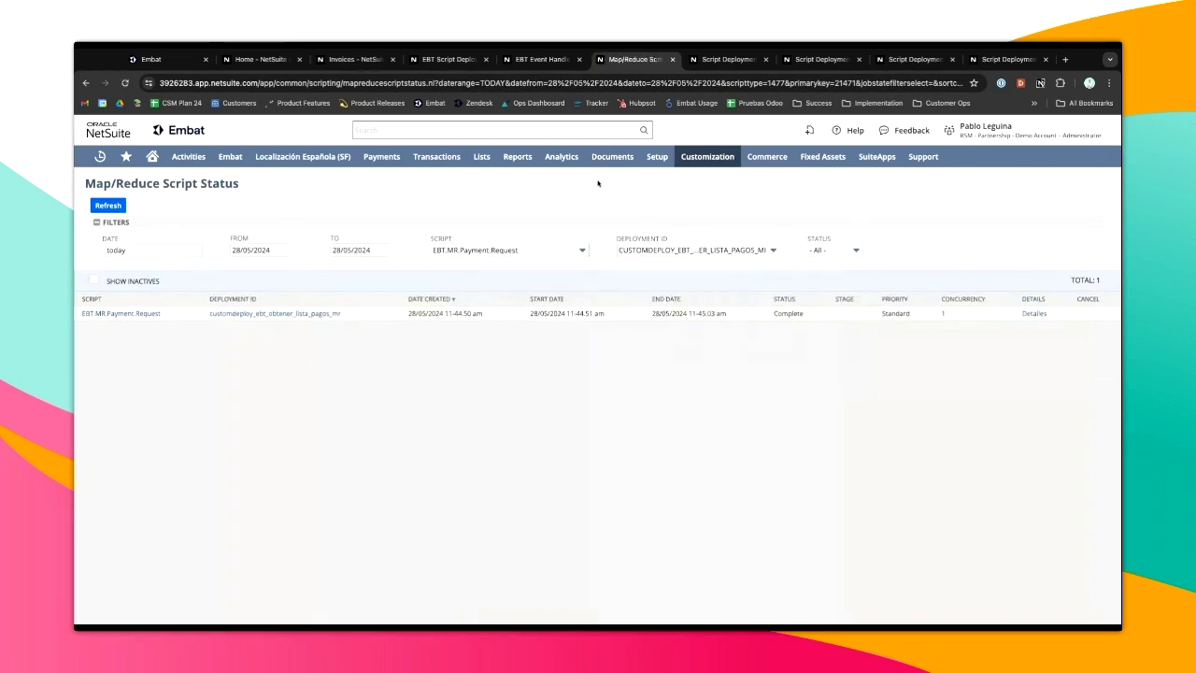
pyautogui.click(560, 60)
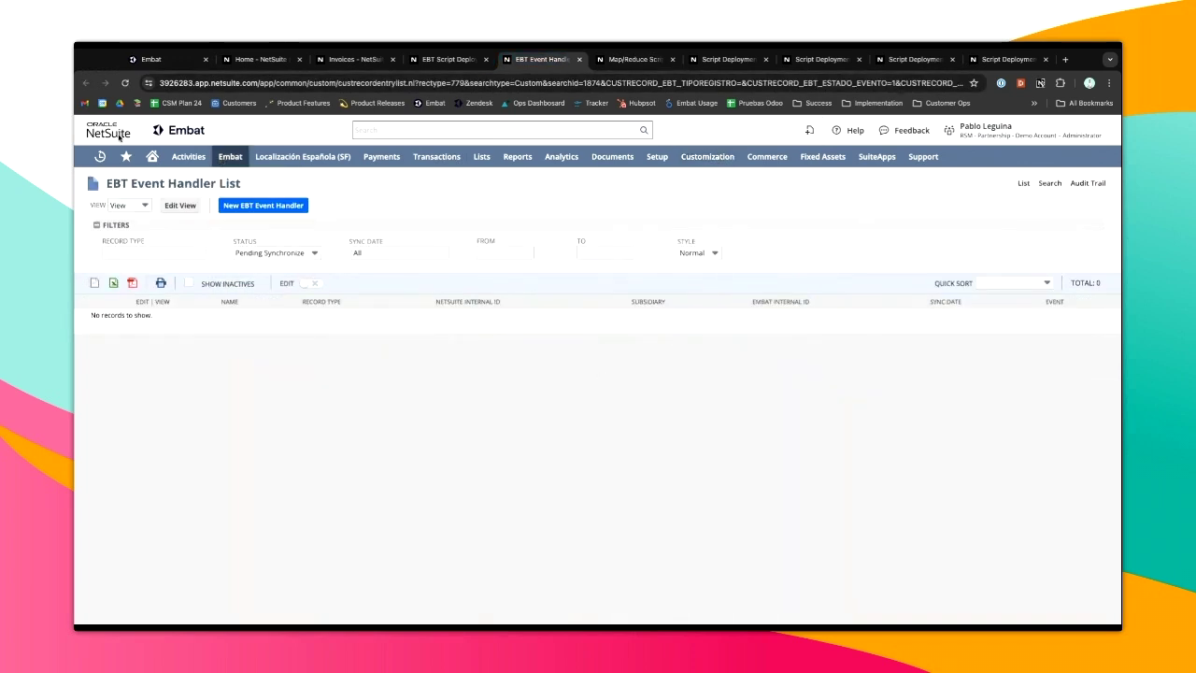
pyautogui.click(126, 82)
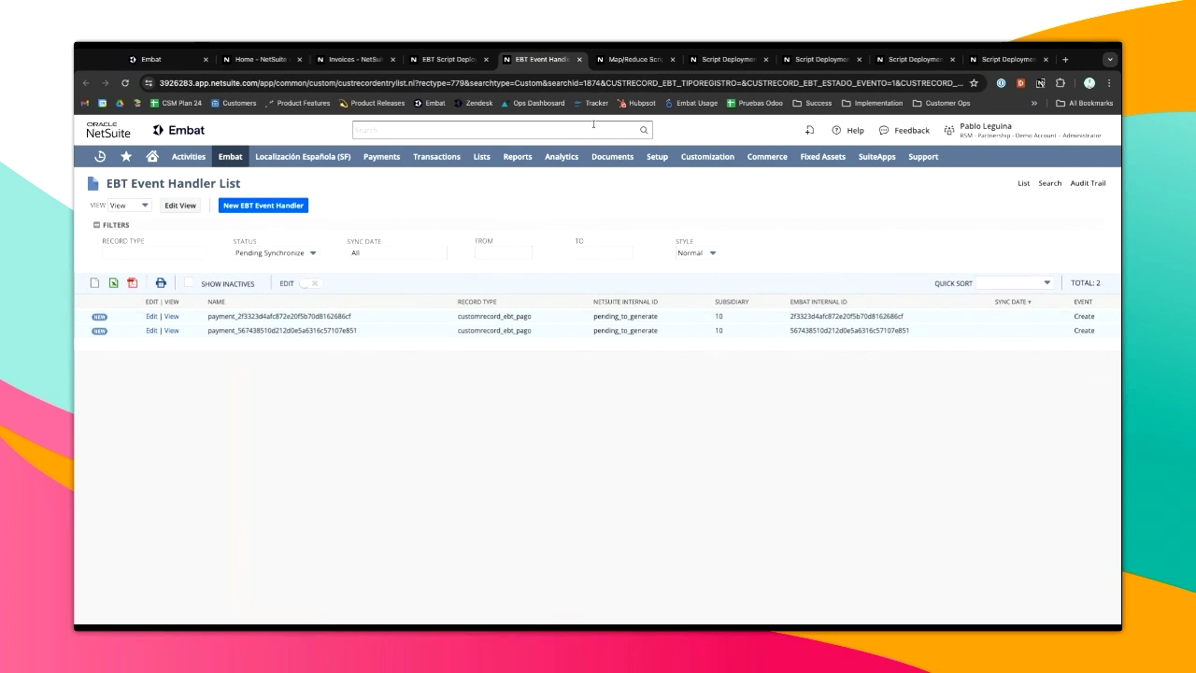
# Save and execute the EBT.MR.Payment.Processor.Manual script deployment.
pyautogui.click(729, 61)
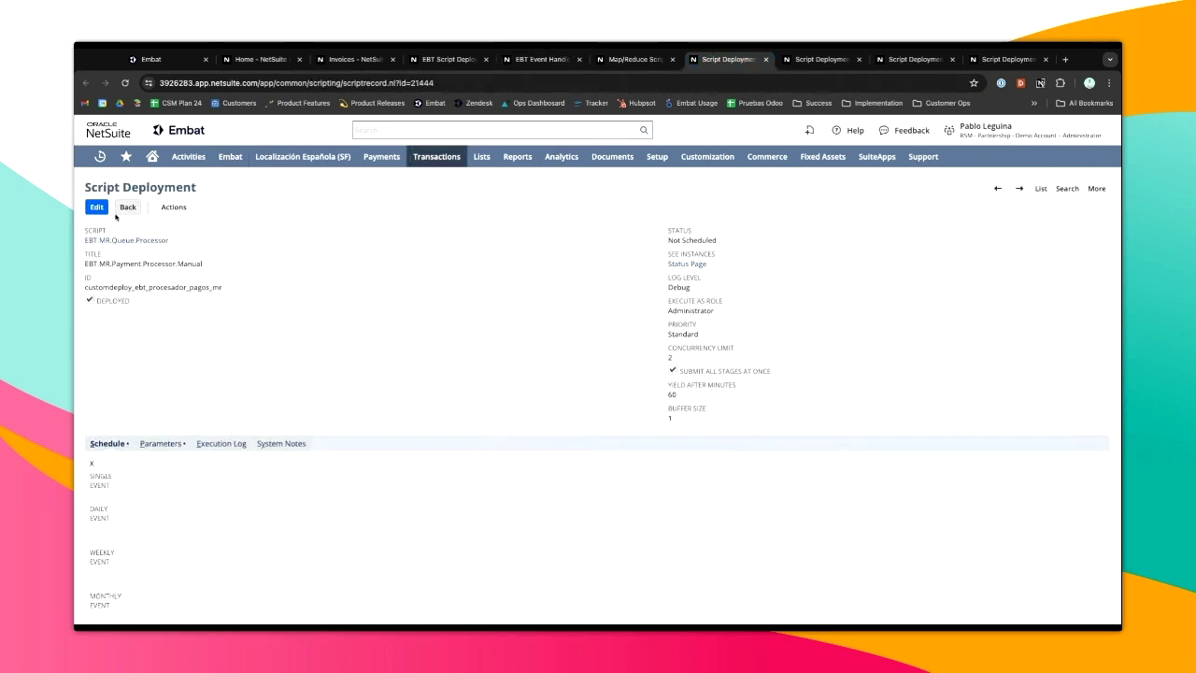
pyautogui.click(101, 208)
pyautogui.click(119, 214)
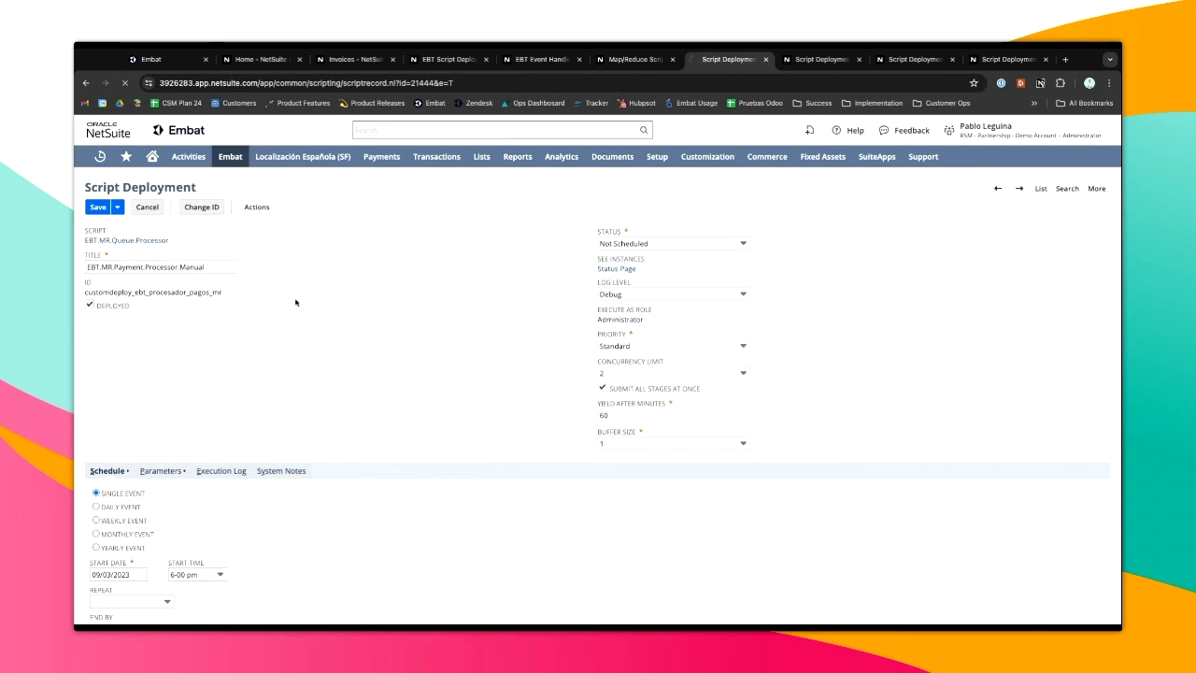
# Refresh the payment processor script's status until it completes and recheck the events pending synchronization.
pyautogui.click(107, 205)
pyautogui.click(108, 205)
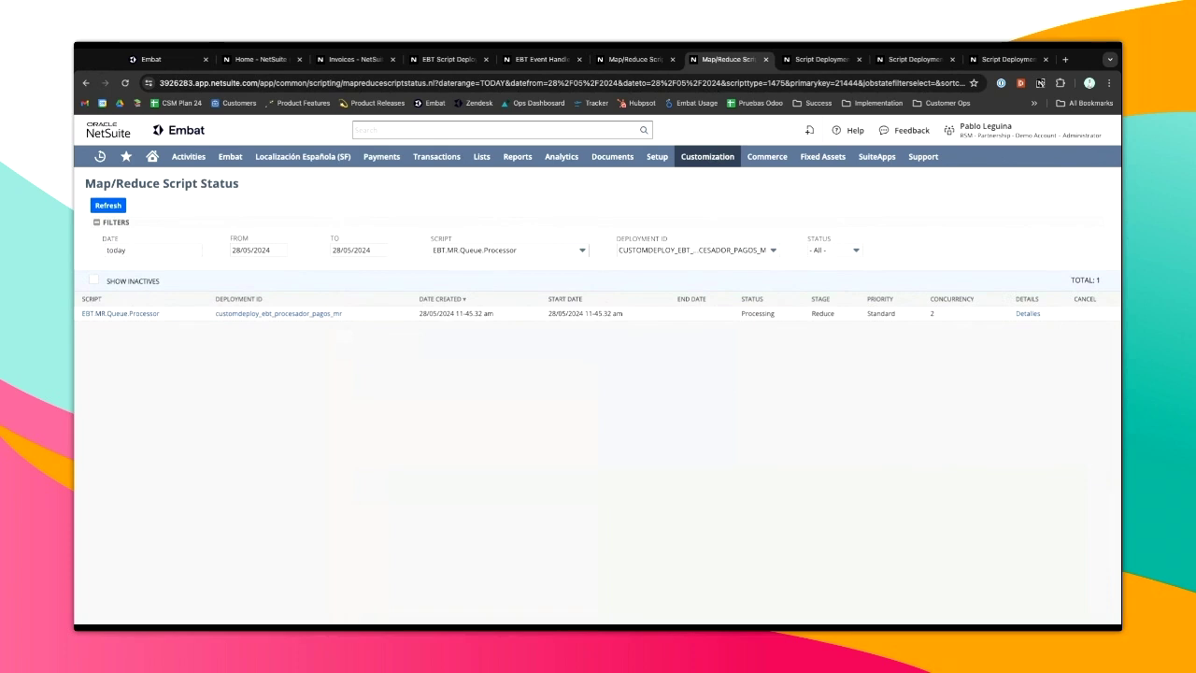
pyautogui.click(108, 206)
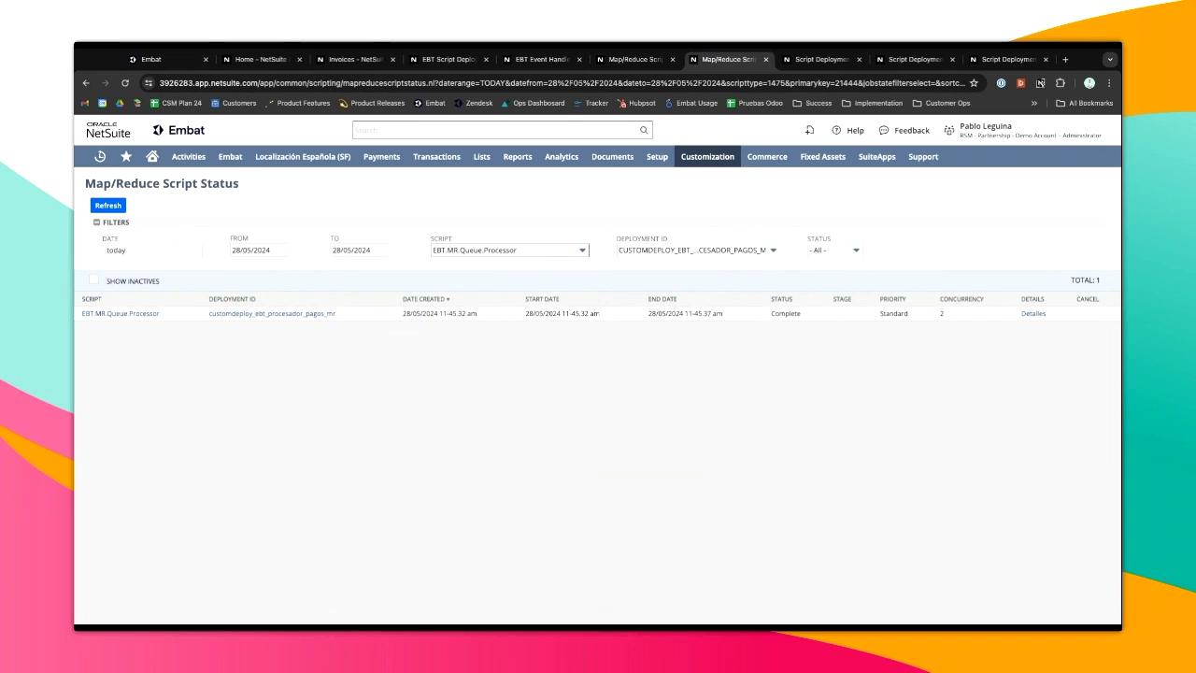
pyautogui.click(537, 61)
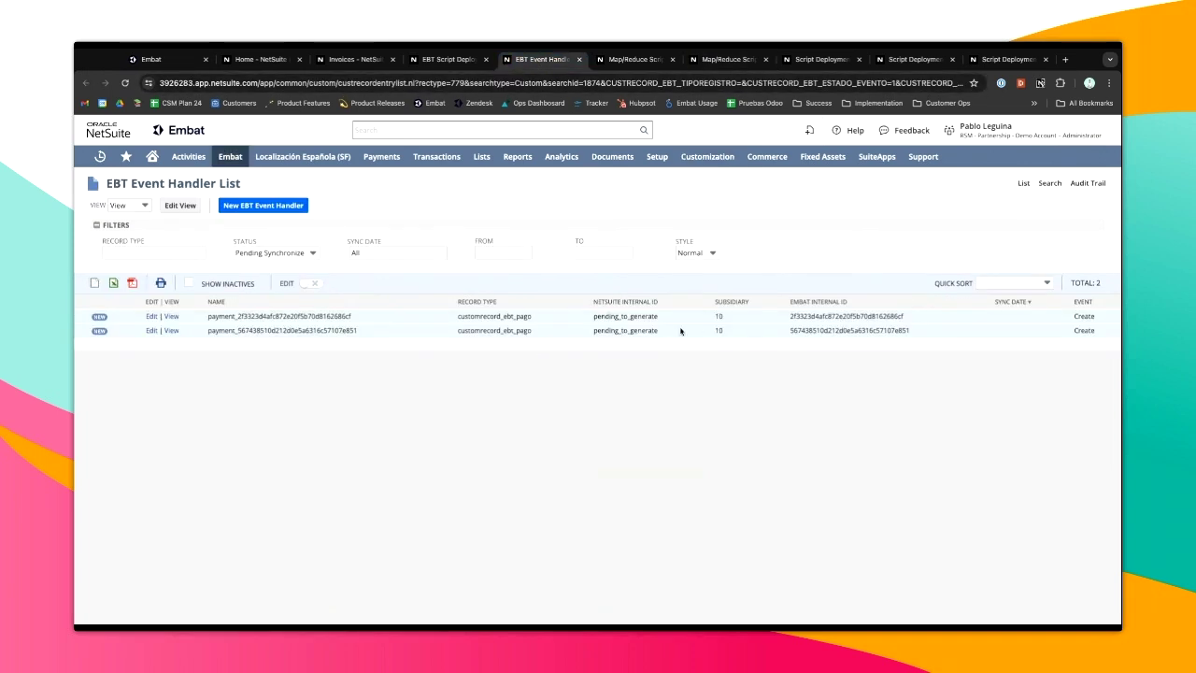
pyautogui.press('F5')
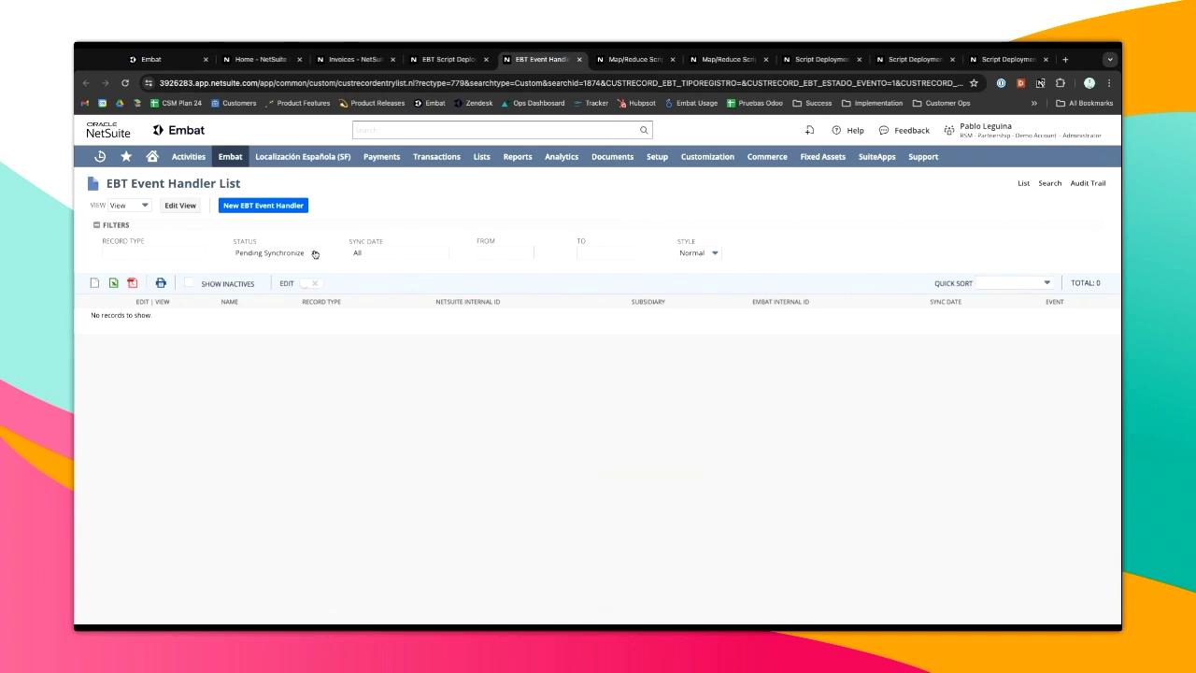
# Open the EBT Payment List among the Embat entities and sort it by date in ascending order.
pyautogui.click(382, 157)
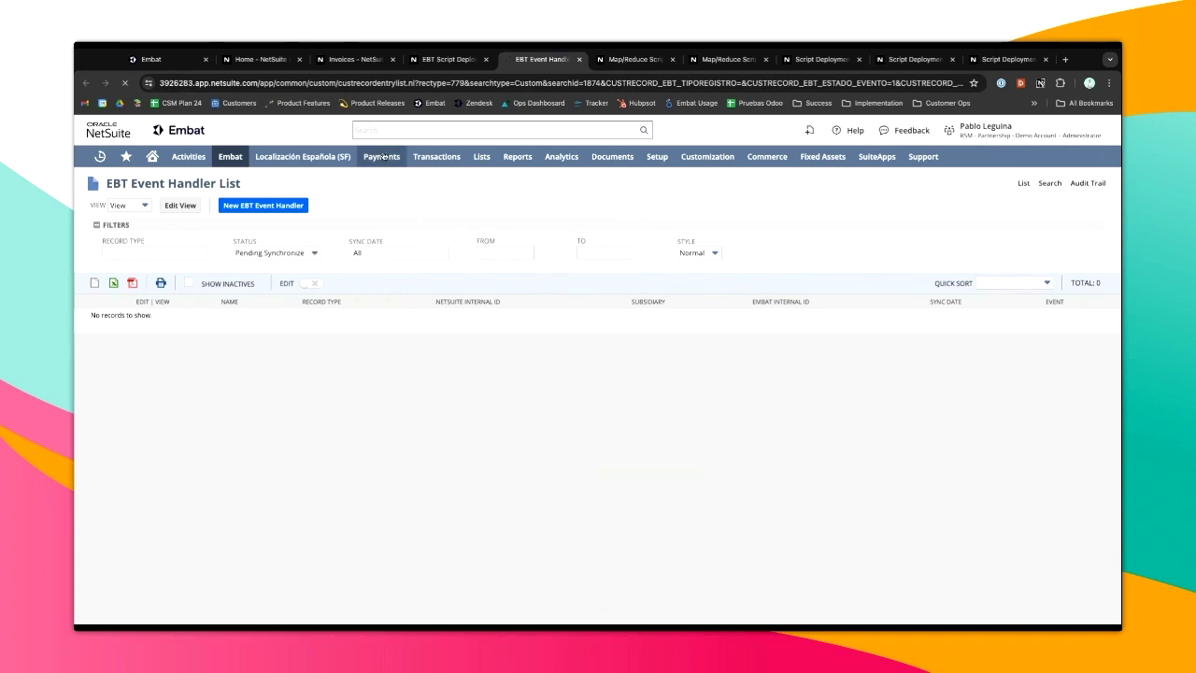
pyautogui.moveTo(236, 157)
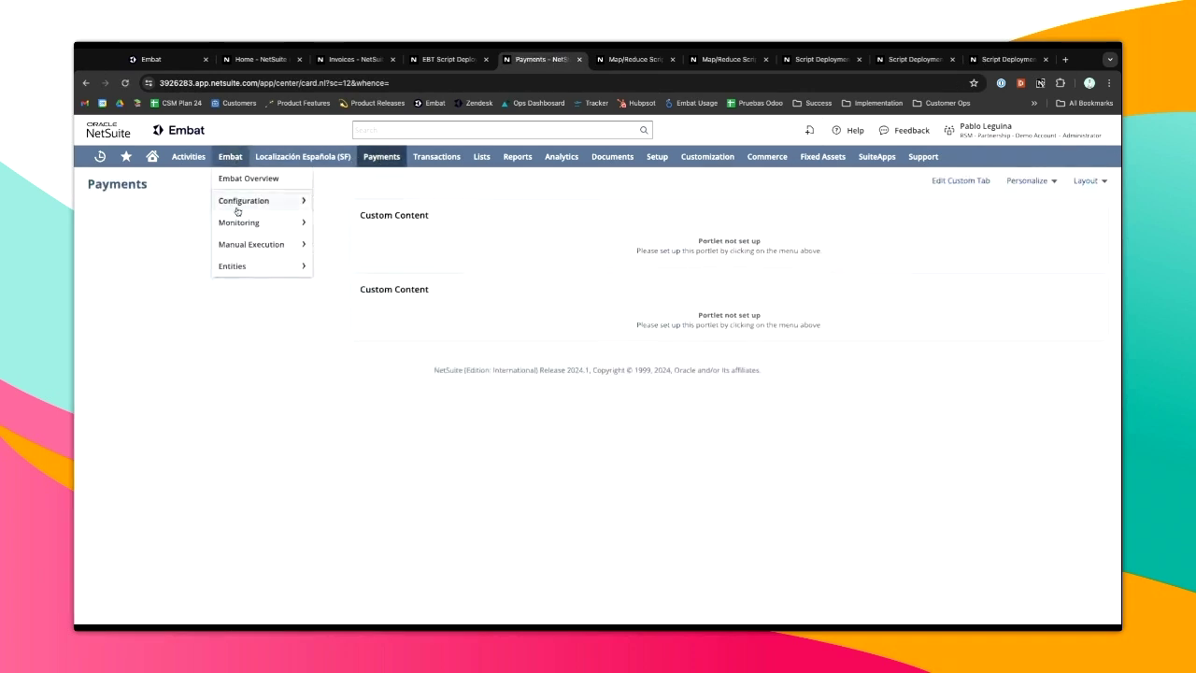
pyautogui.moveTo(242, 263)
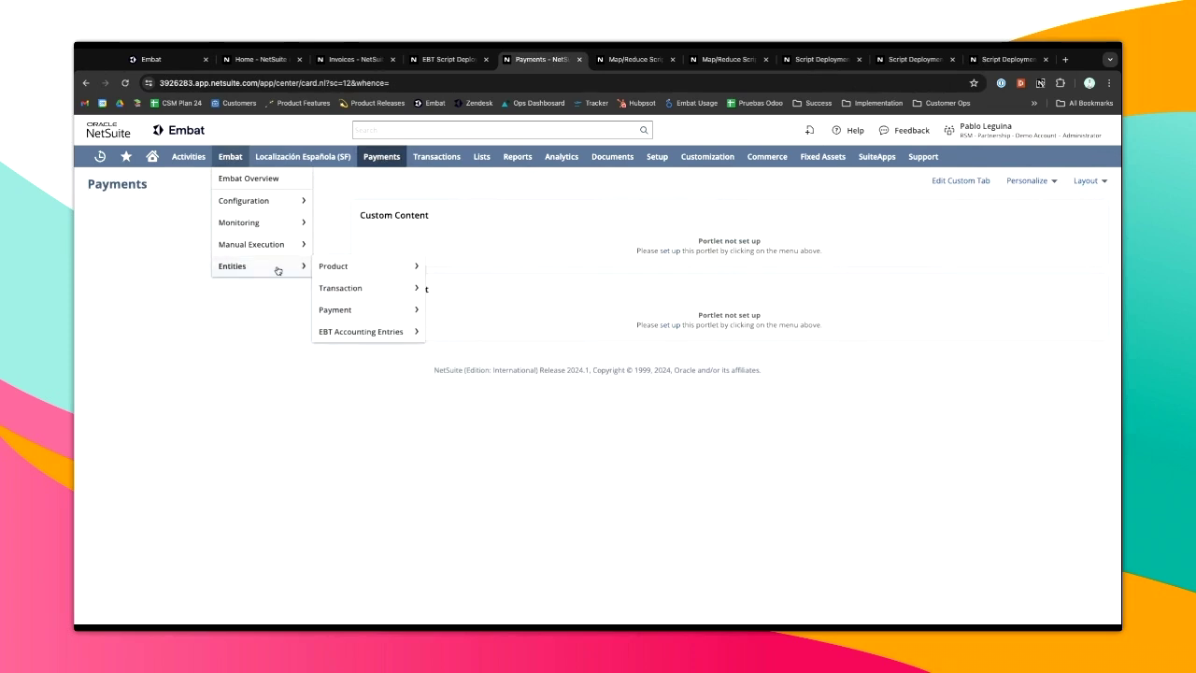
pyautogui.click(354, 319)
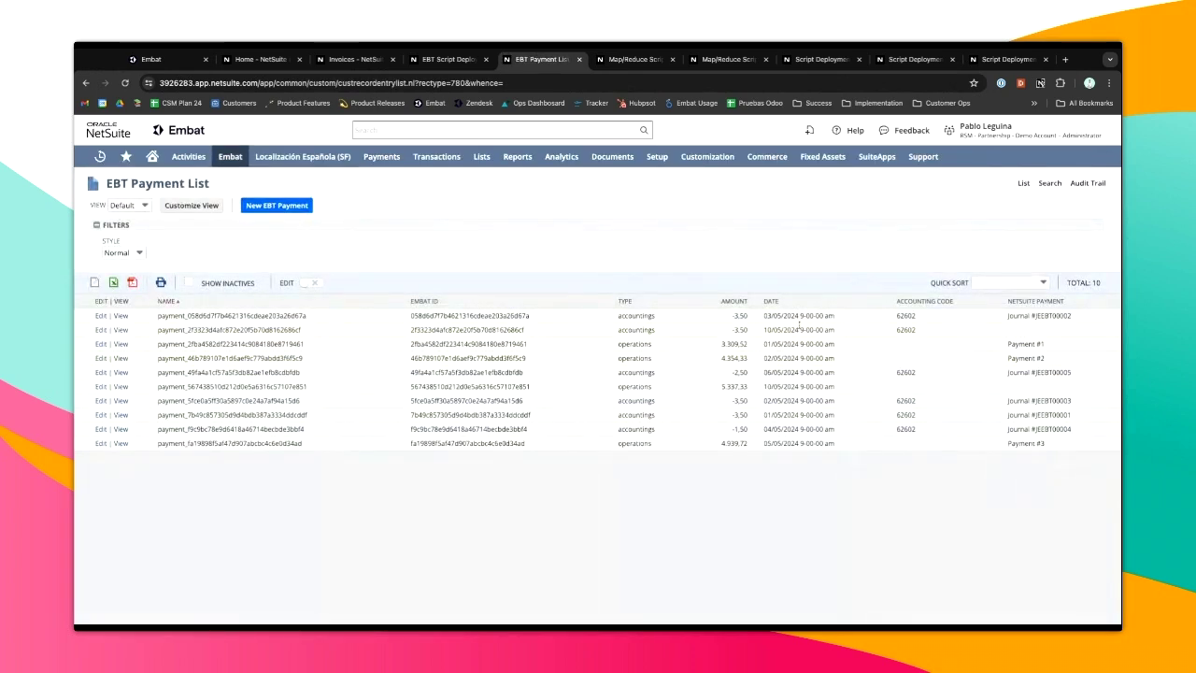
pyautogui.click(774, 301)
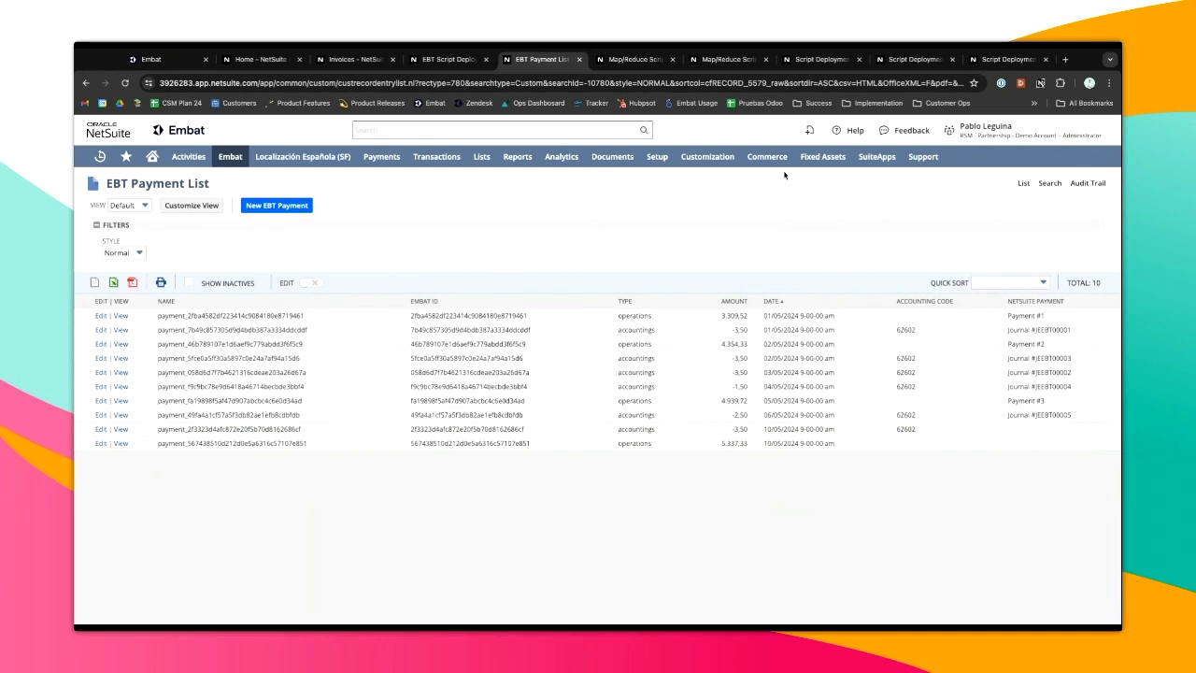
# Try to save and execute the EBT.MR.Payment.Service script deployment.
pyautogui.click(816, 61)
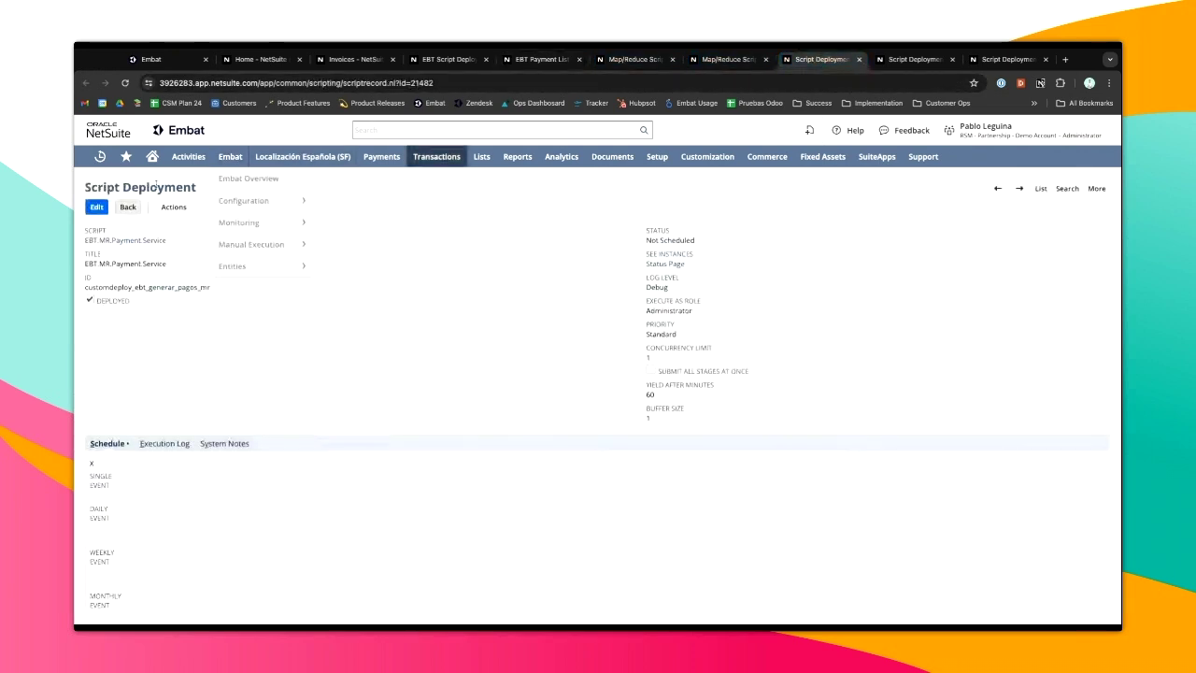
pyautogui.click(98, 209)
pyautogui.moveTo(100, 210)
pyautogui.click(117, 259)
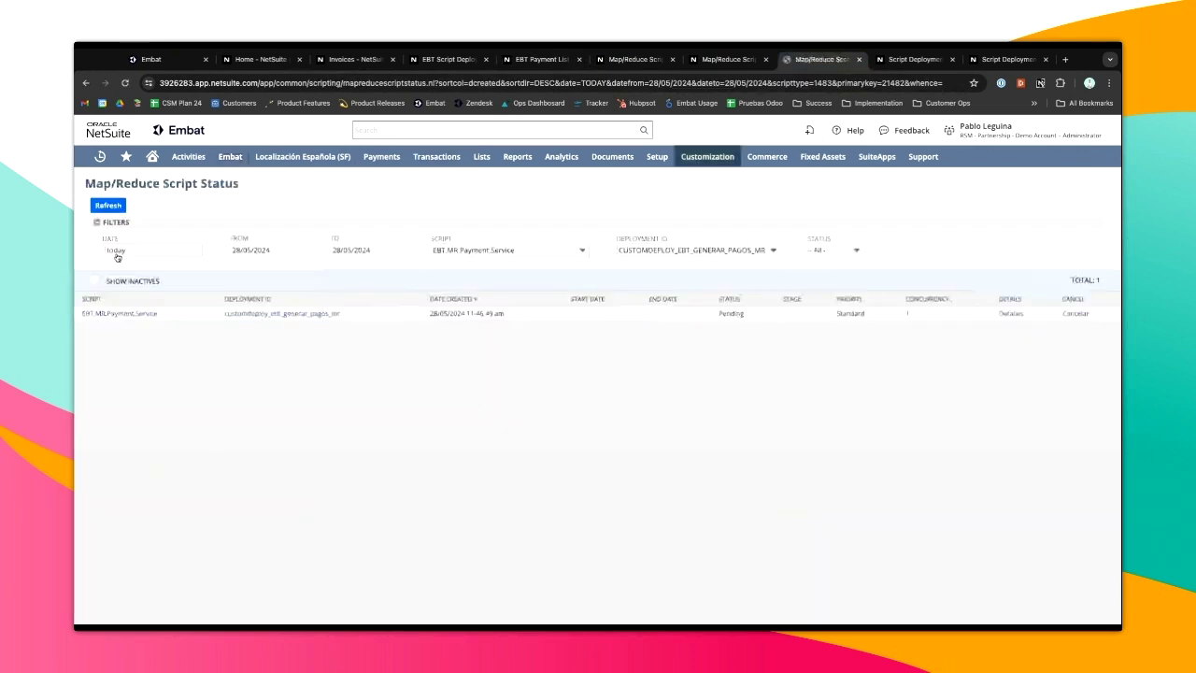
# Refresh the EBT.MR.Payment.Service execution status repeatedly until the run ends.
pyautogui.click(101, 205)
pyautogui.click(101, 205)
pyautogui.click(101, 204)
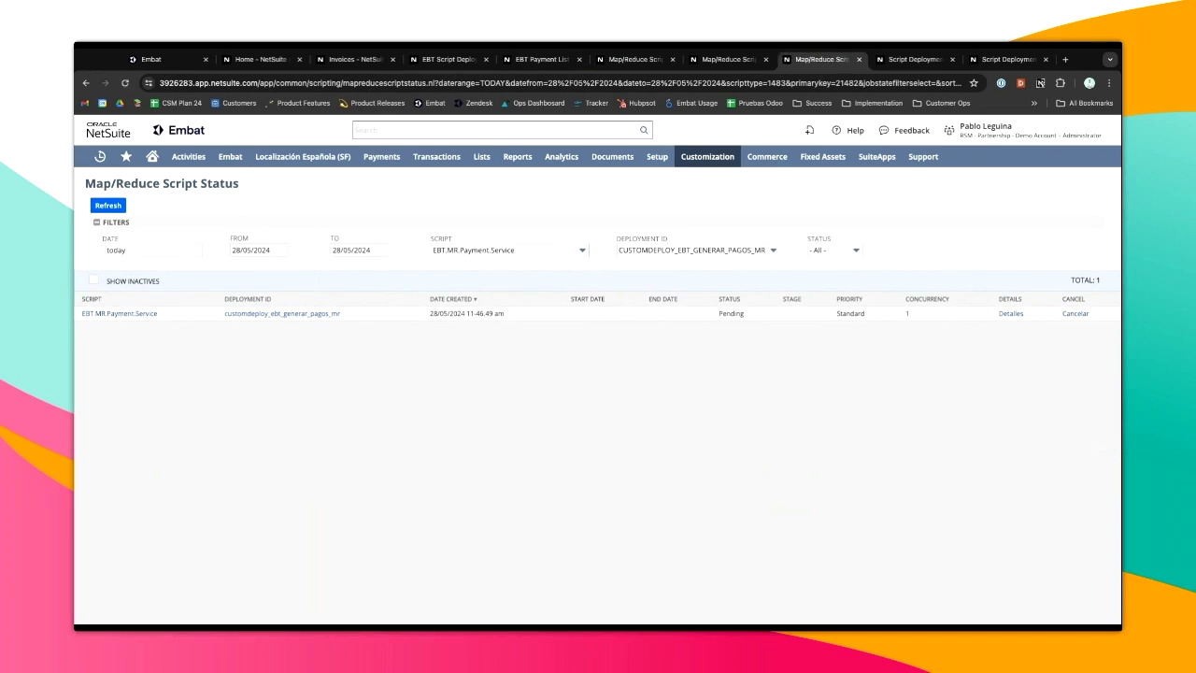
pyautogui.click(107, 205)
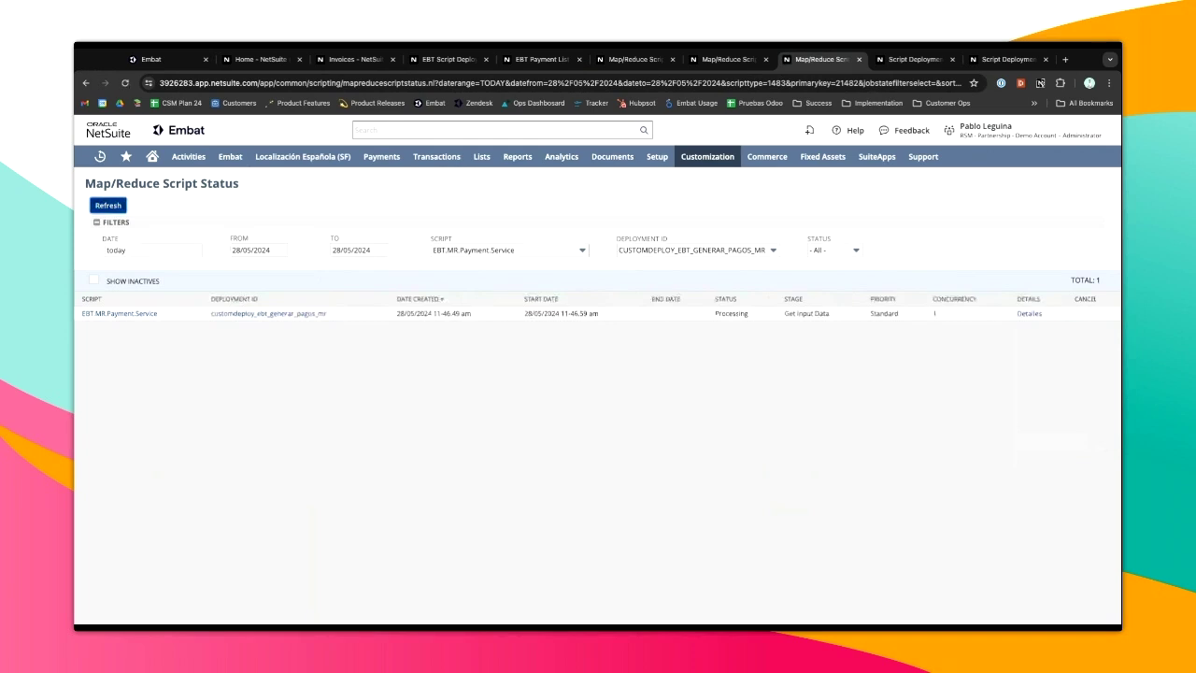
pyautogui.click(107, 206)
pyautogui.click(107, 207)
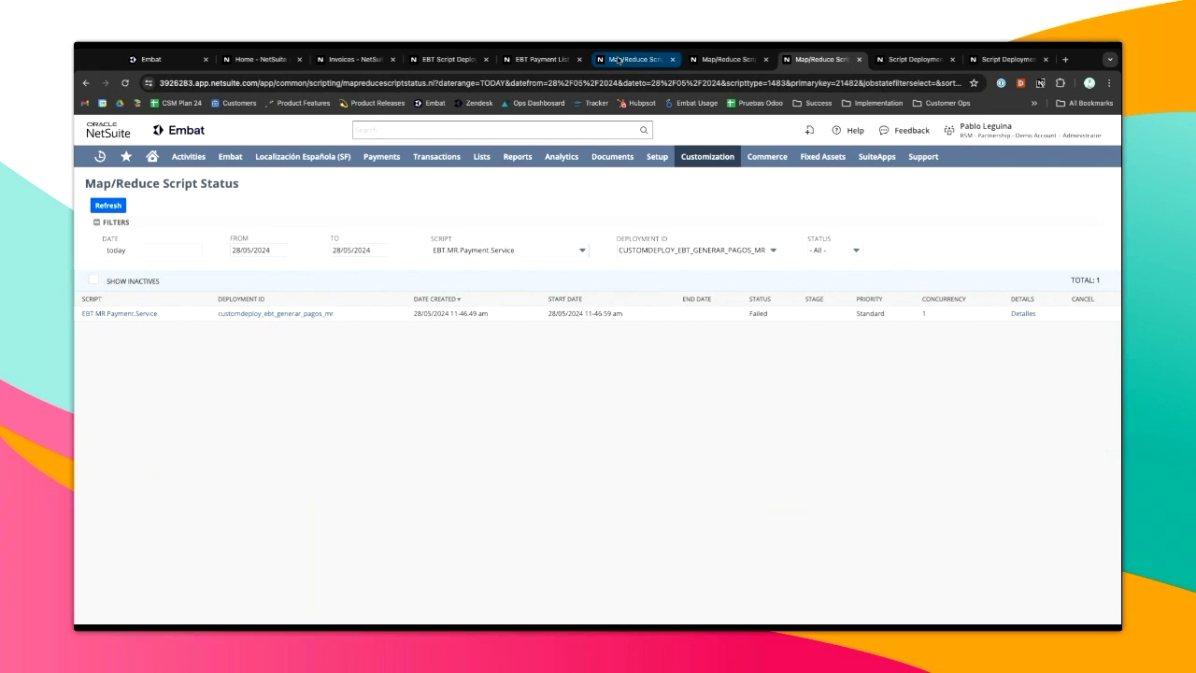
# Go back to the earlier deployment edit form and try to execute EBT.MR.Payment.Service again from it.
pyautogui.click(85, 82)
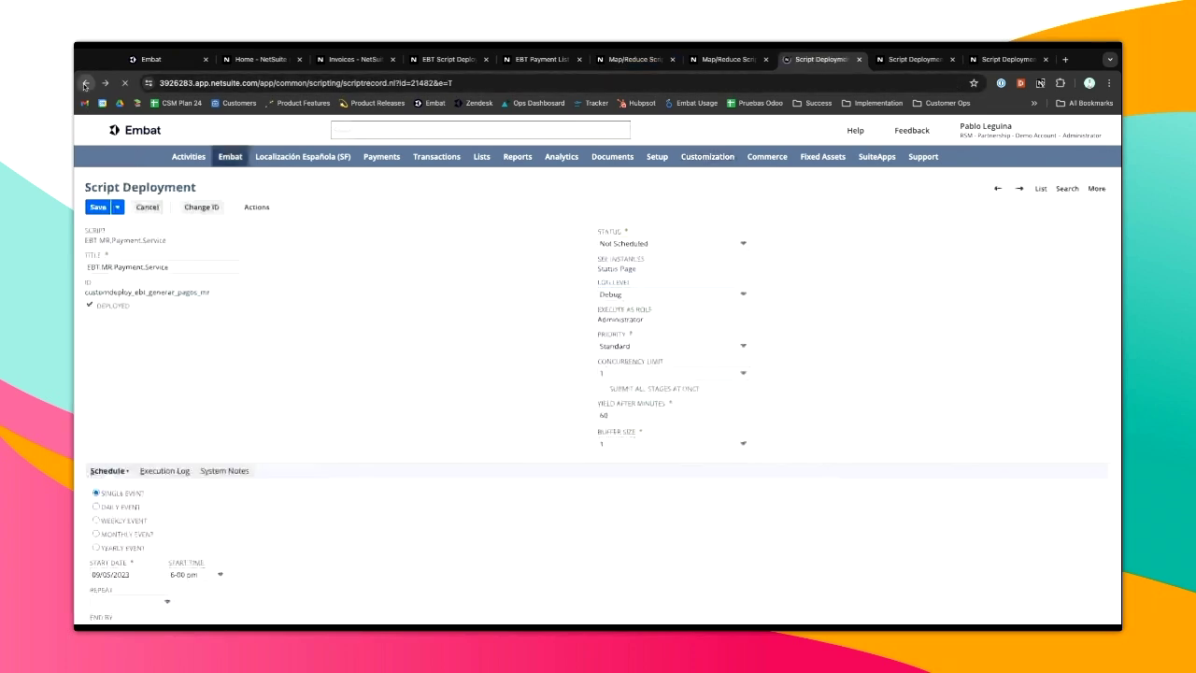
pyautogui.moveTo(117, 207)
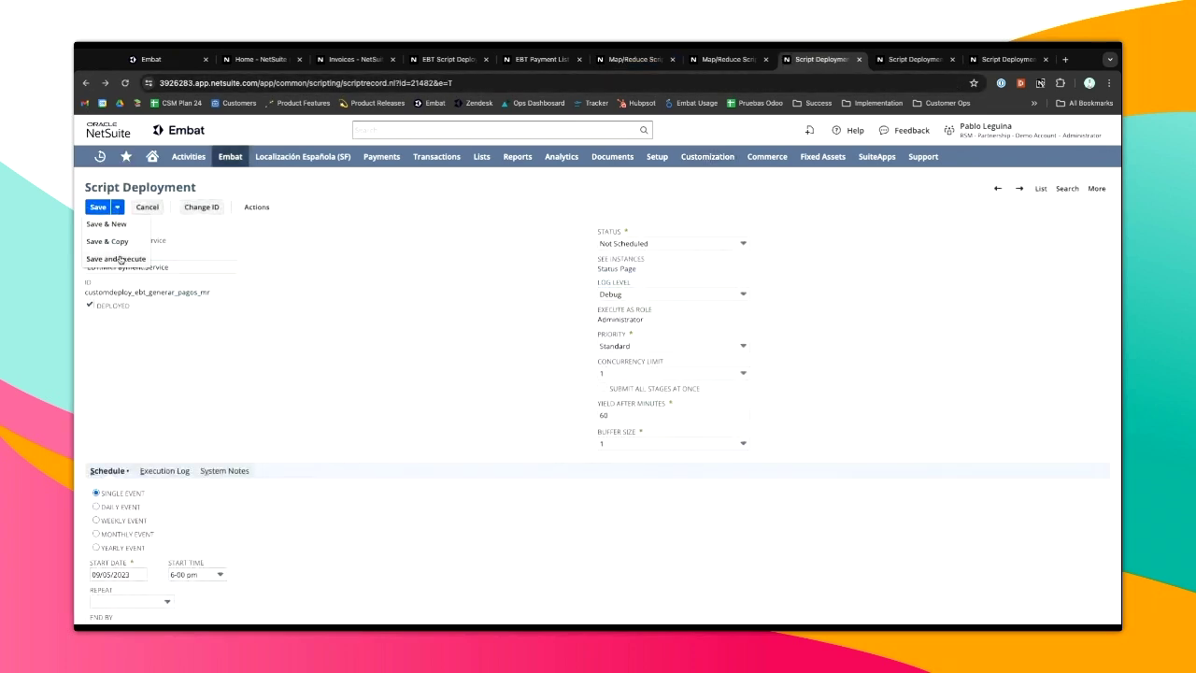
pyautogui.click(120, 260)
pyautogui.click(111, 193)
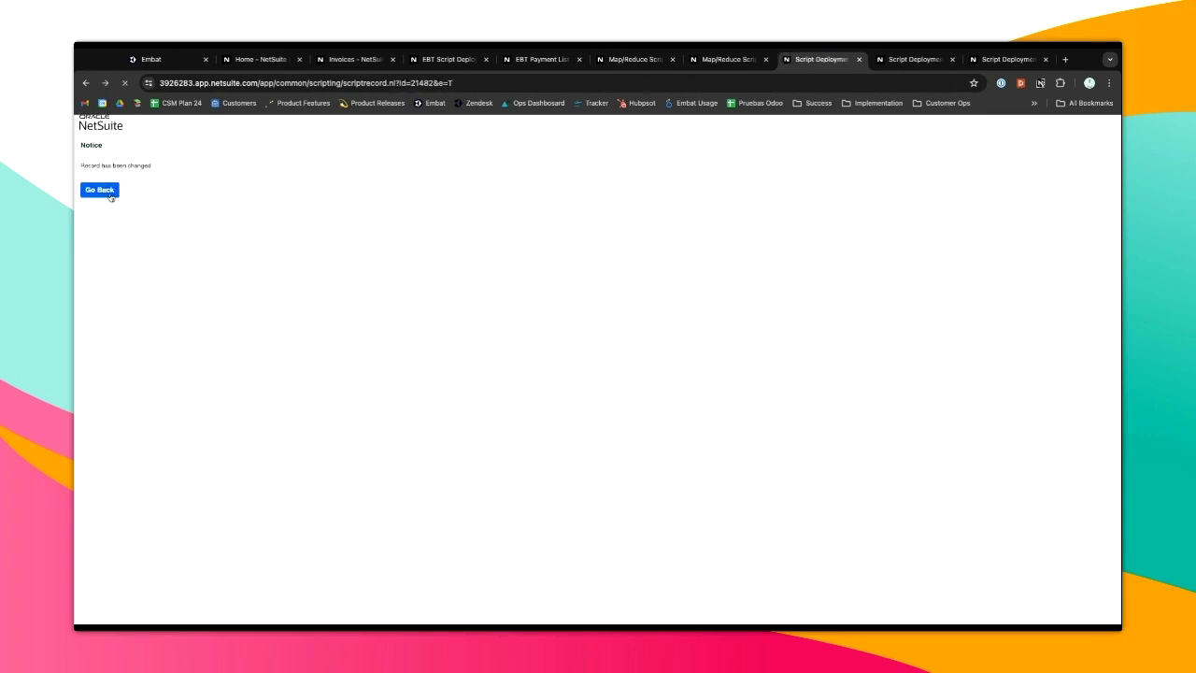
# Return to the home page and open the EBT.MR.Payment.Service deployment in a new tab from Embat's Deployments Status View.
pyautogui.moveTo(230, 157)
pyautogui.moveTo(250, 246)
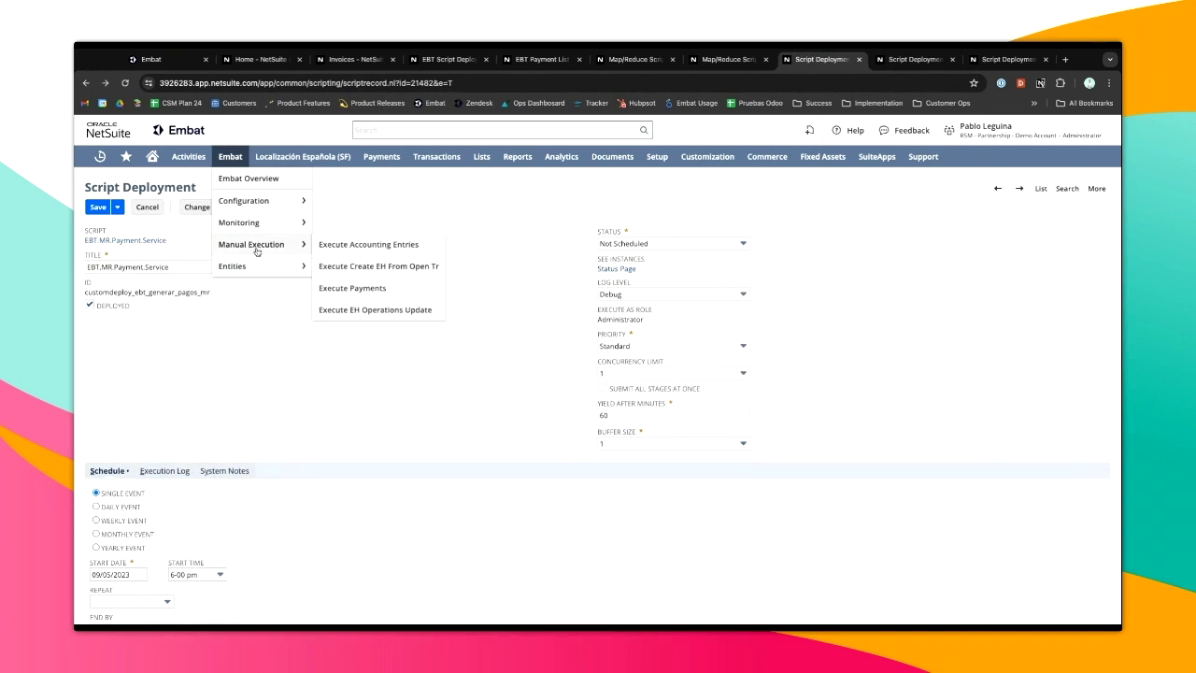
pyautogui.click(154, 157)
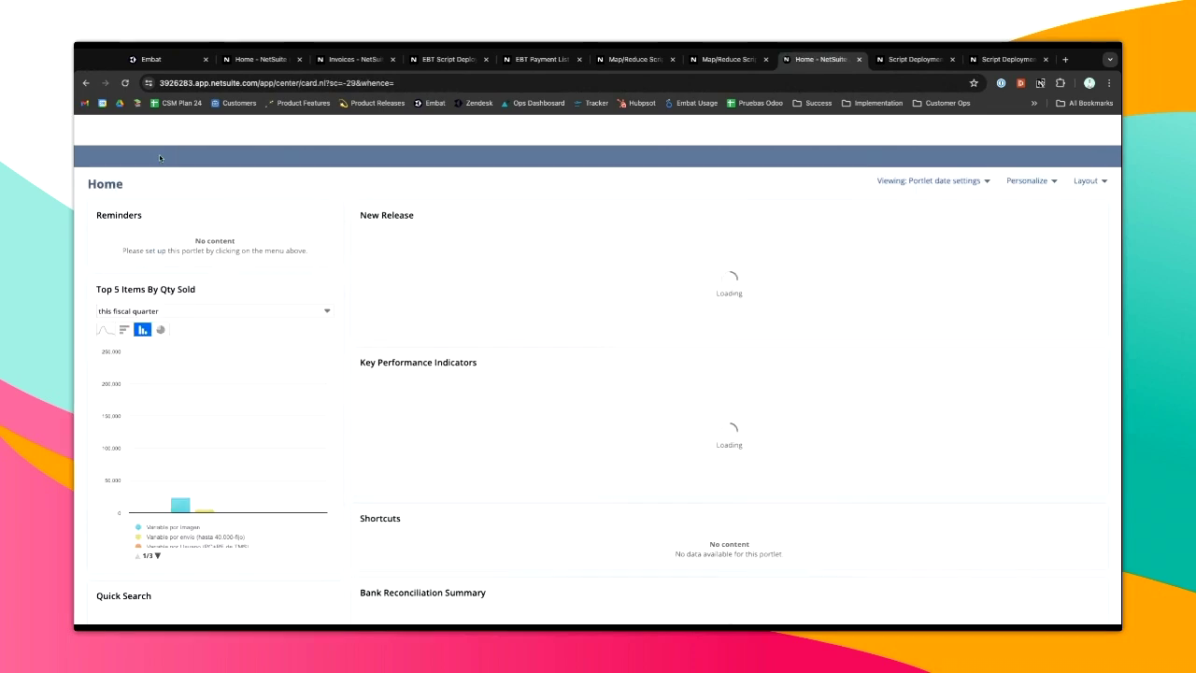
pyautogui.moveTo(228, 161)
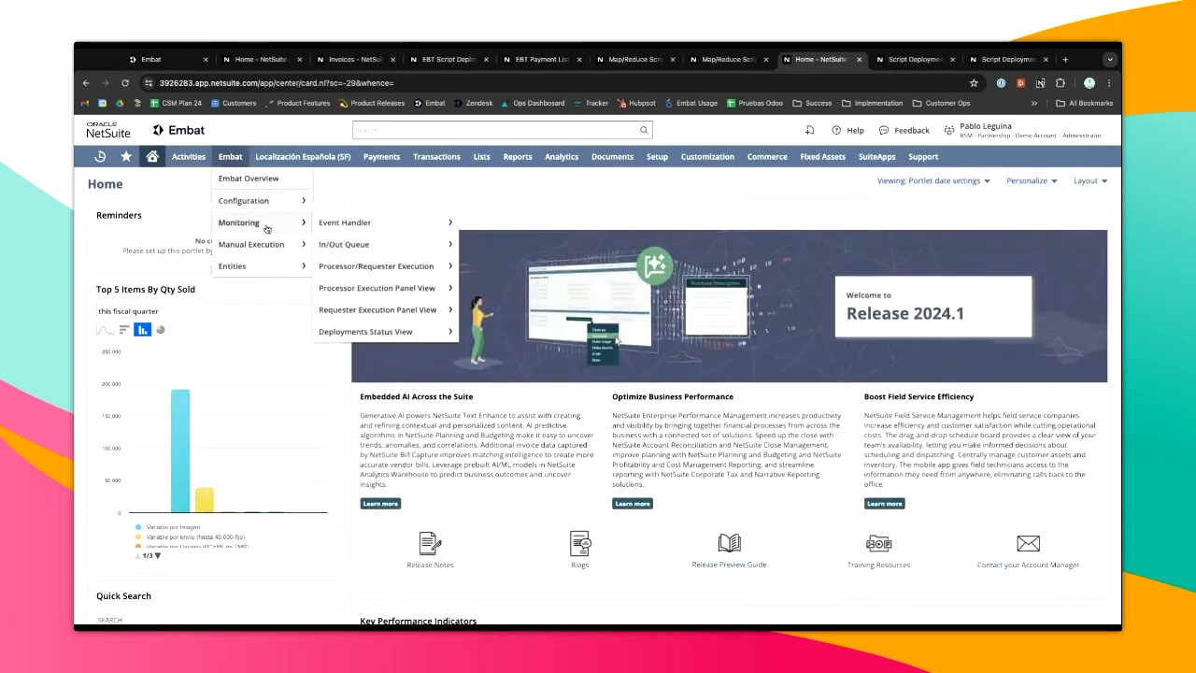
pyautogui.moveTo(306, 231)
pyautogui.click(359, 331)
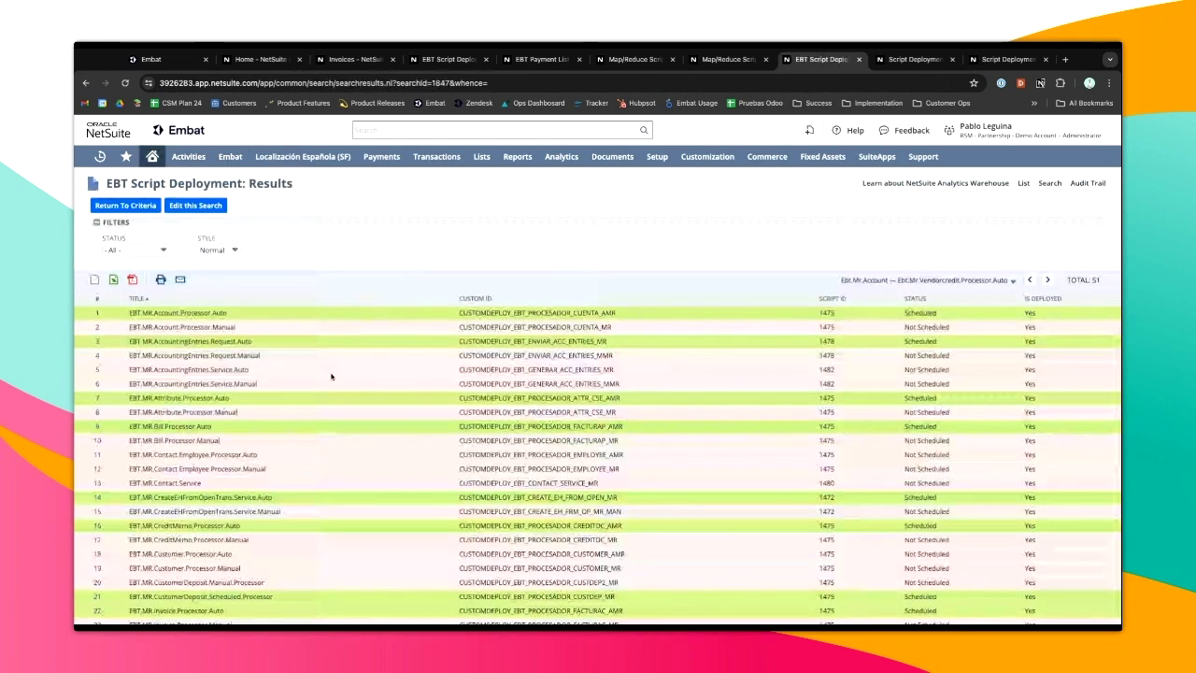
pyautogui.scroll(-3, 331, 377)
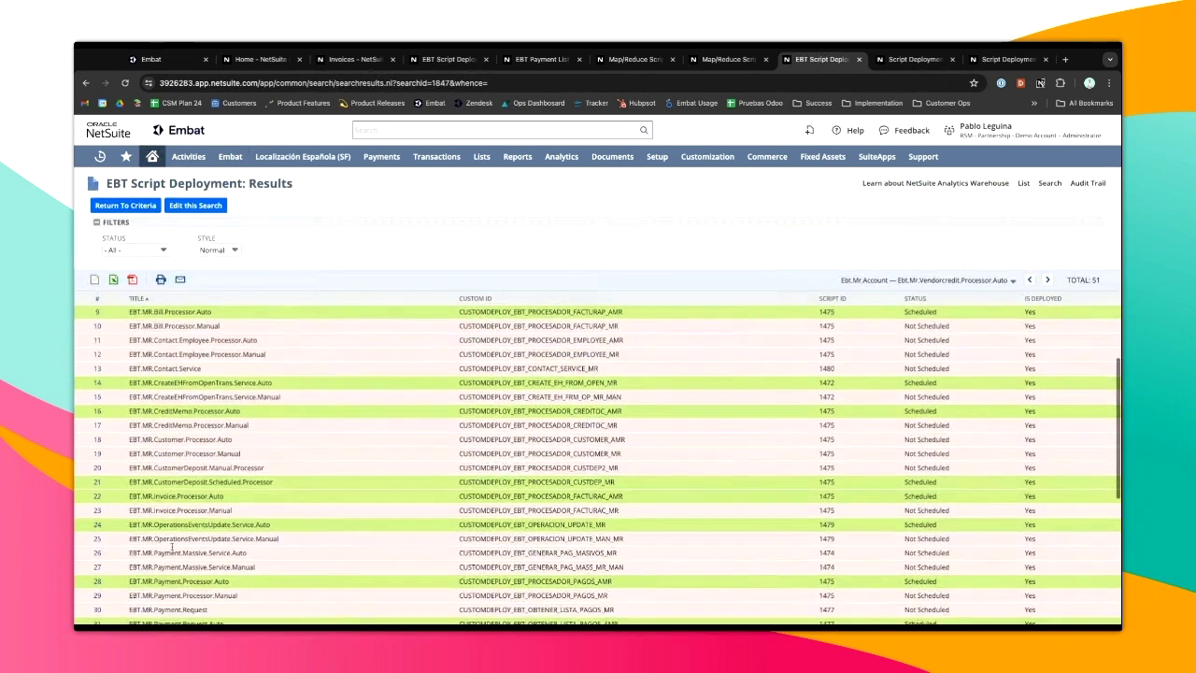
pyautogui.scroll(-1, 146, 545)
pyautogui.doubleClick(99, 588)
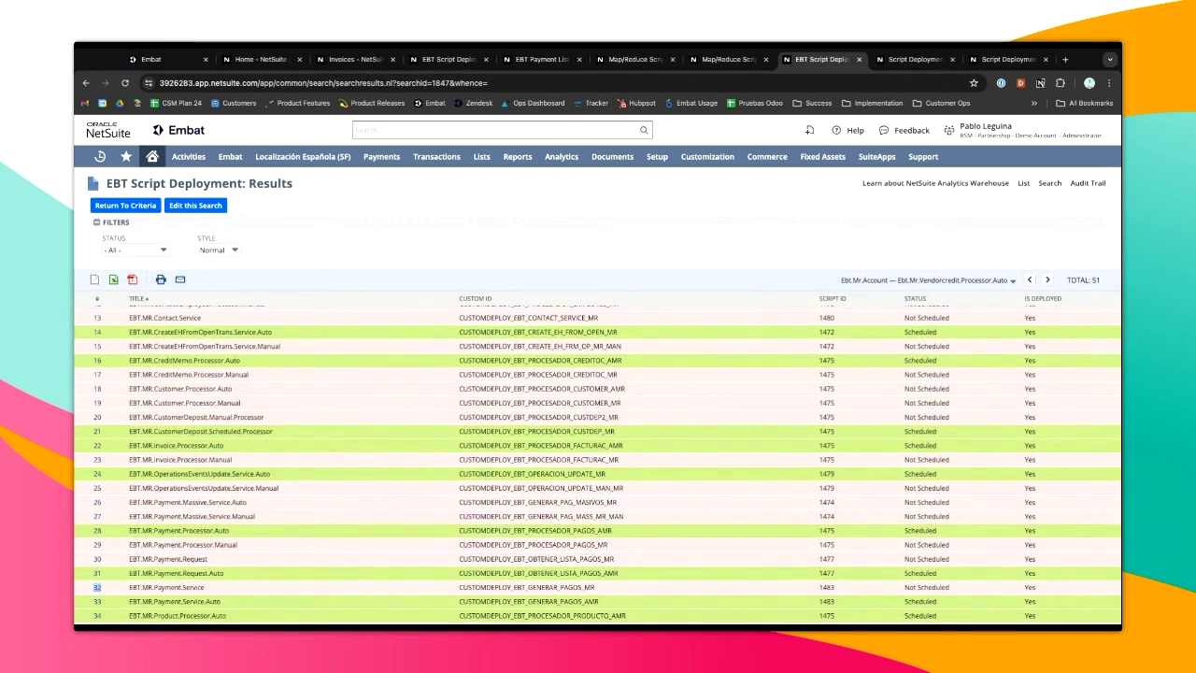
pyautogui.keyDown('ctrl'); pyautogui.click(153, 587); pyautogui.keyUp('ctrl')
# Save and execute the freshly opened EBT.MR.Payment.Service deployment and refresh its status until the run ends.
pyautogui.click(841, 58)
pyautogui.click(99, 207)
pyautogui.moveTo(115, 209)
pyautogui.click(117, 259)
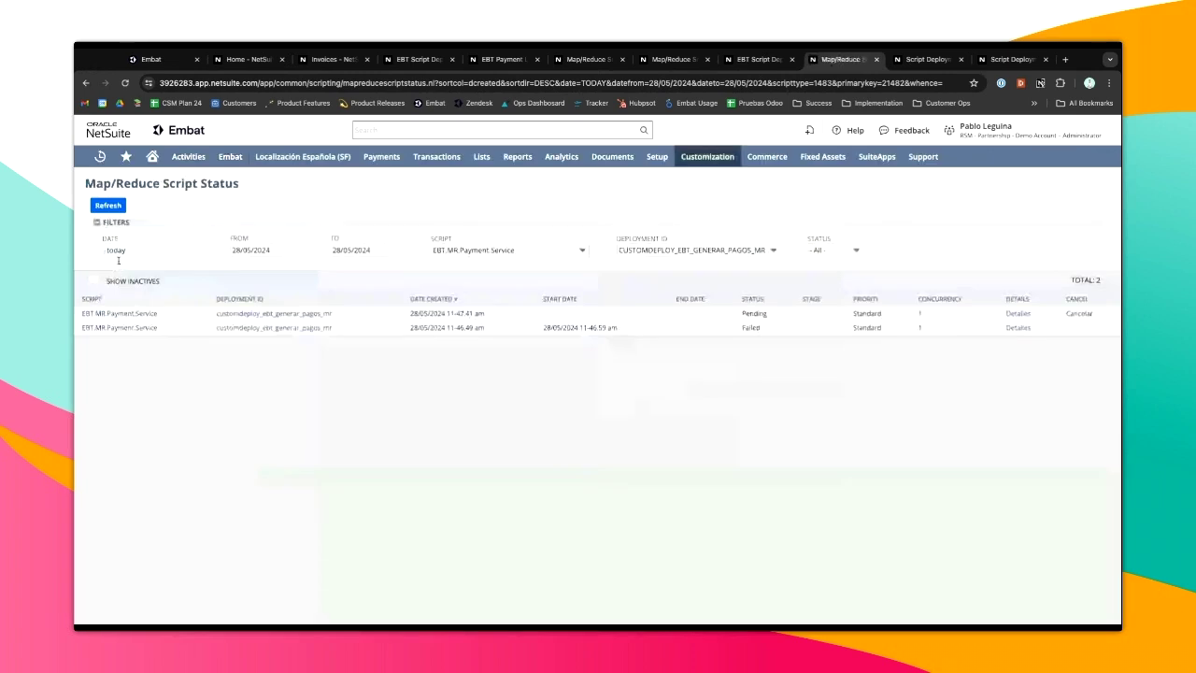
pyautogui.click(110, 208)
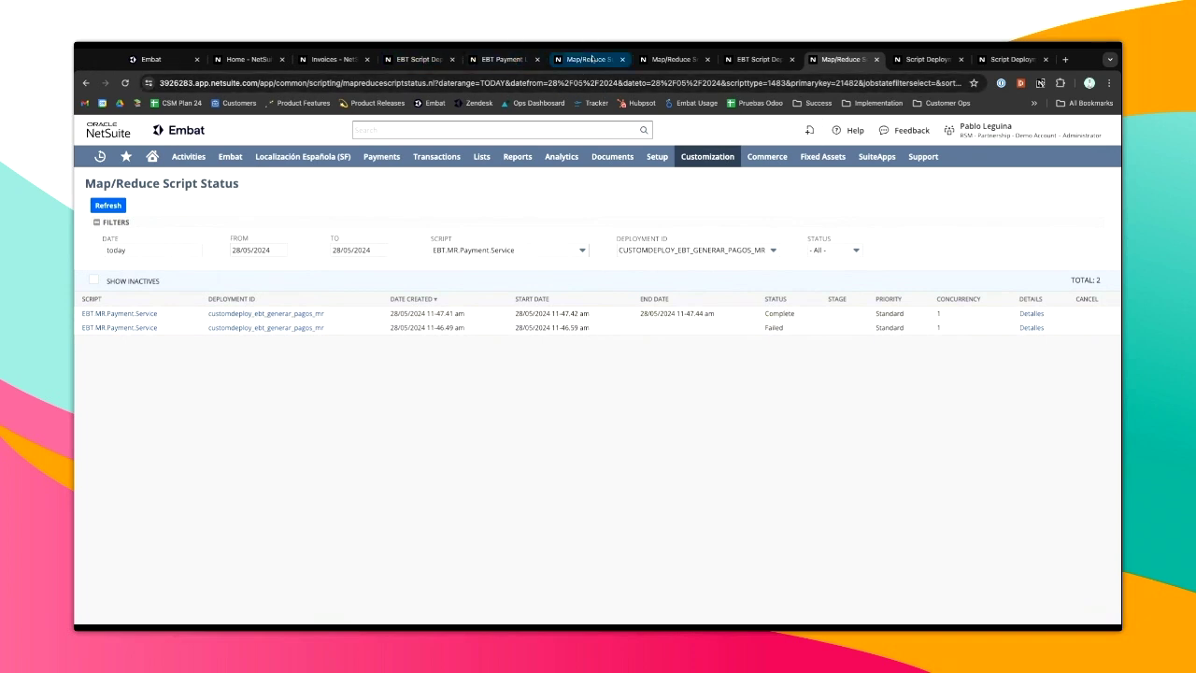
# Check the EBT Event Handler List for events pending synchronization and open the updated EBT Payment List among the Embat entities.
pyautogui.click(424, 59)
pyautogui.click(503, 59)
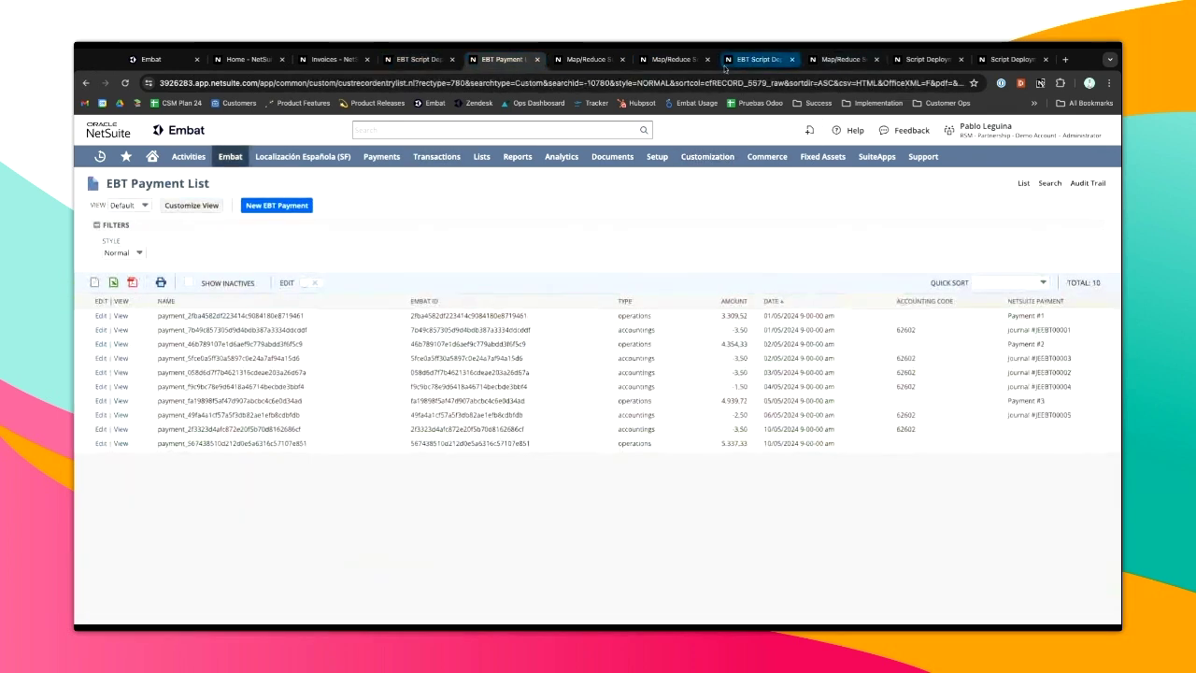
pyautogui.click(418, 59)
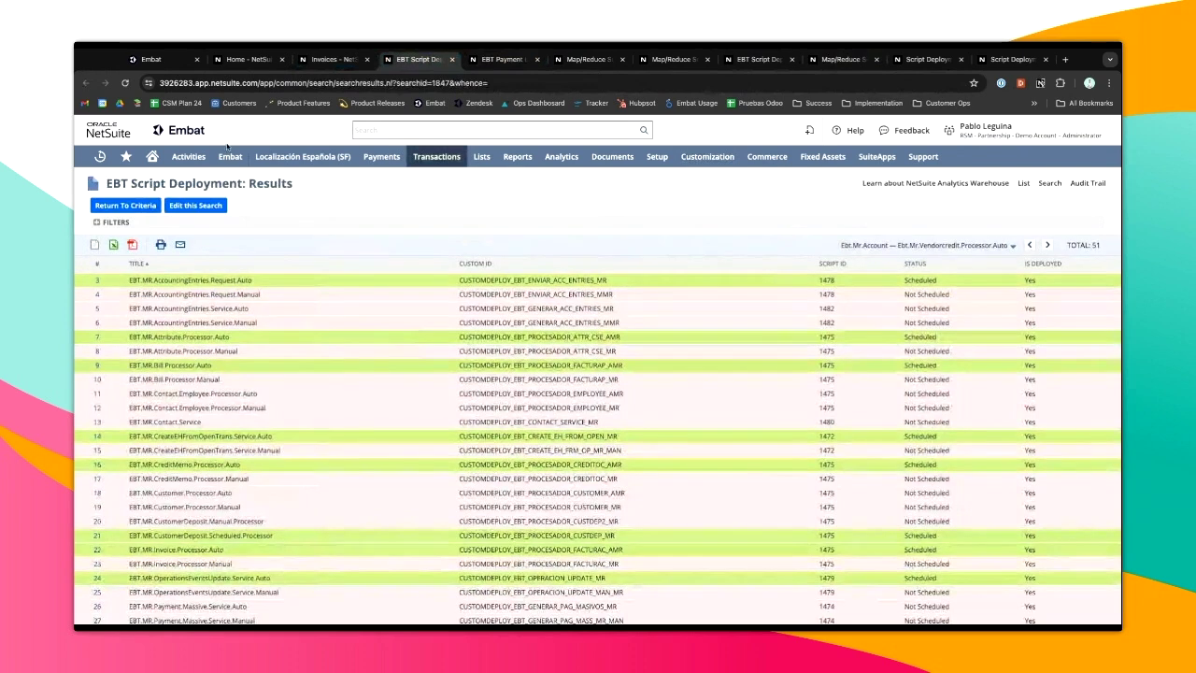
pyautogui.click(336, 224)
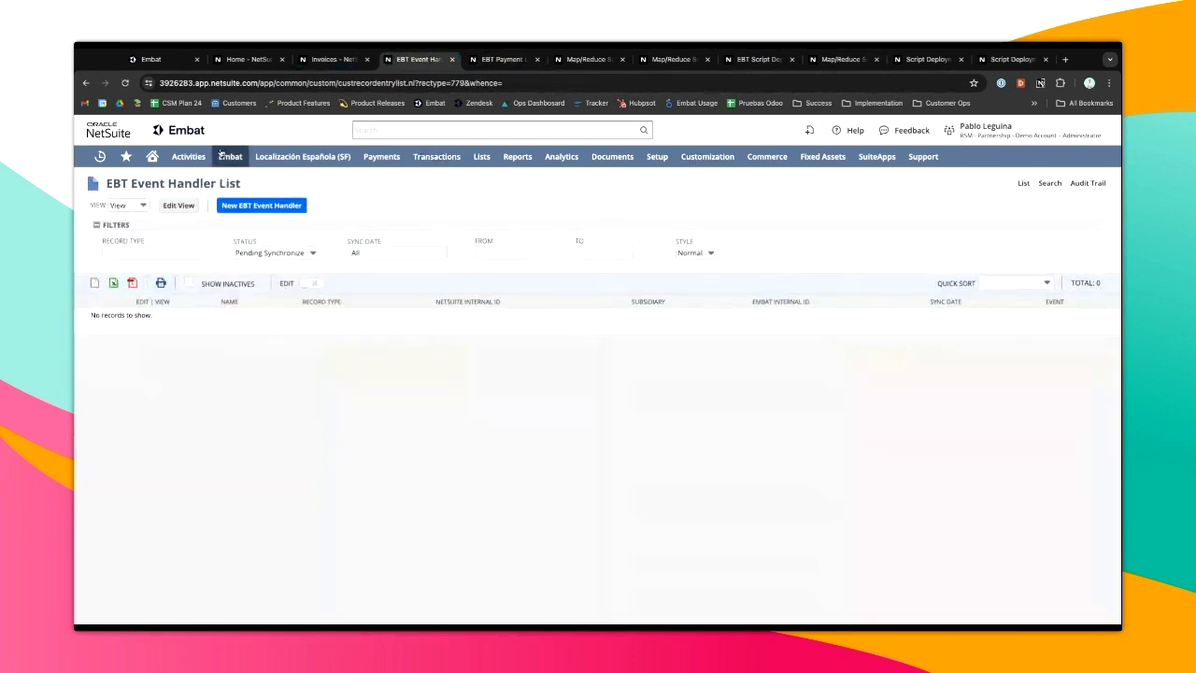
pyautogui.moveTo(226, 156)
pyautogui.moveTo(279, 271)
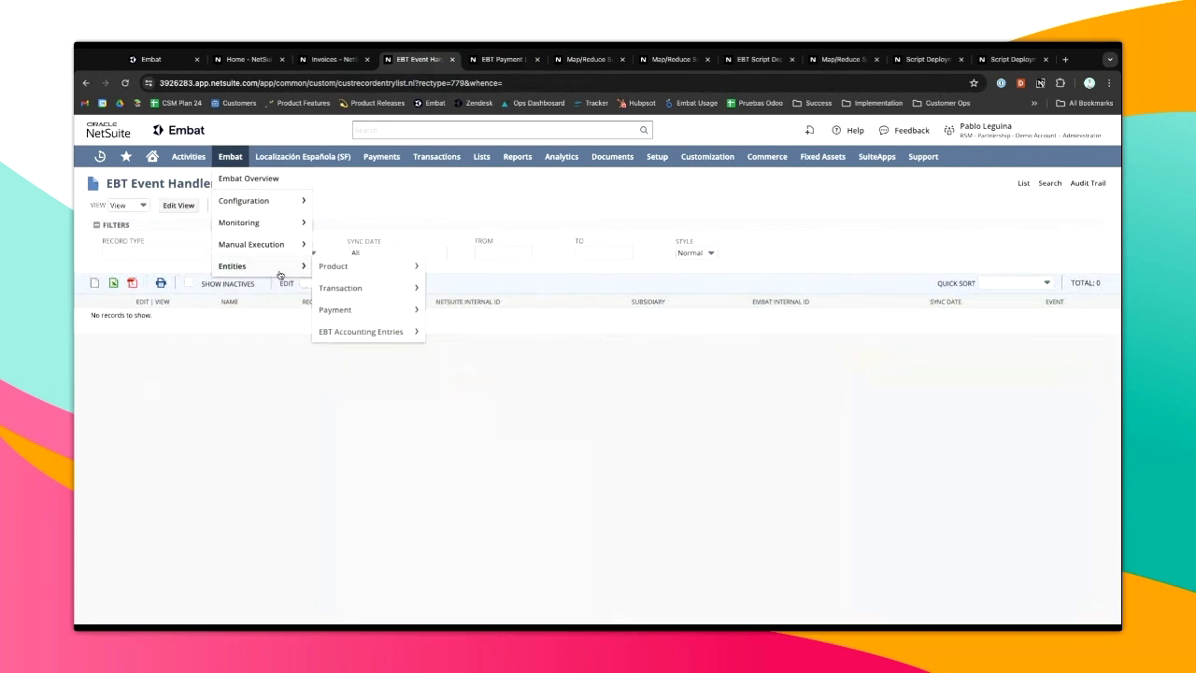
pyautogui.click(347, 311)
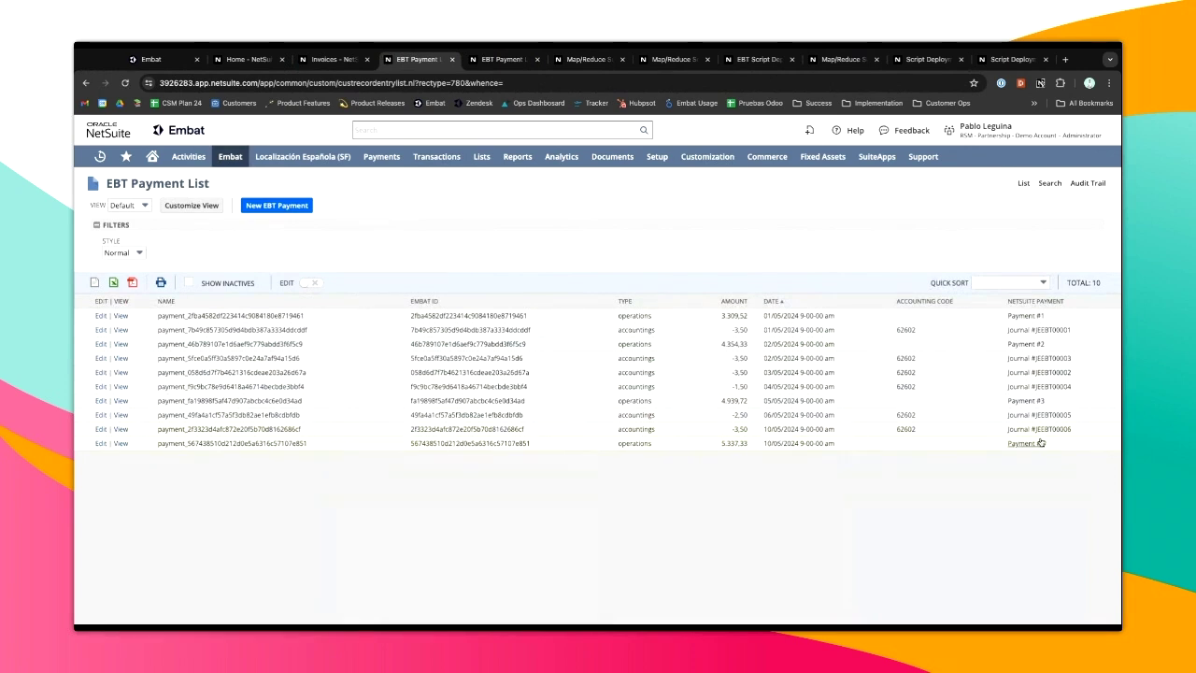
# Open Payment #4 from the EBT Payment List in a new tab and review the invoice it is applied to.
pyautogui.moveTo(1044, 433)
pyautogui.tripleClick(1036, 445)
pyautogui.middleClick(1035, 447)
pyautogui.click(474, 62)
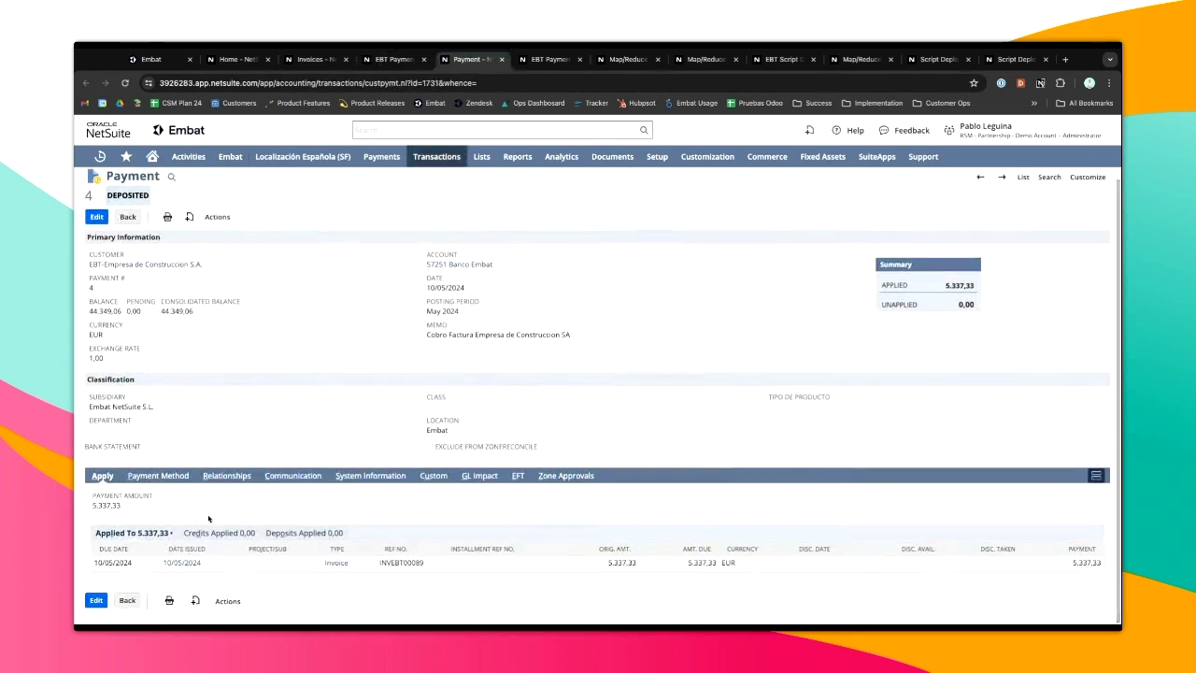
pyautogui.click(337, 564)
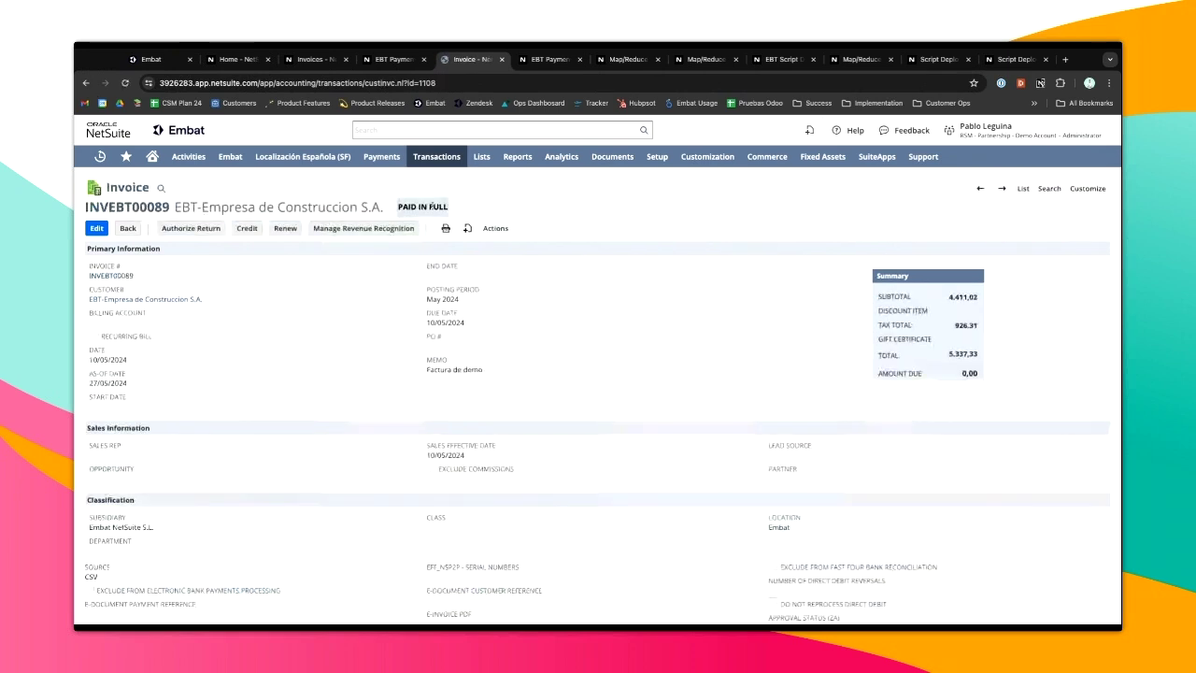
pyautogui.scroll(-4, 400, 315)
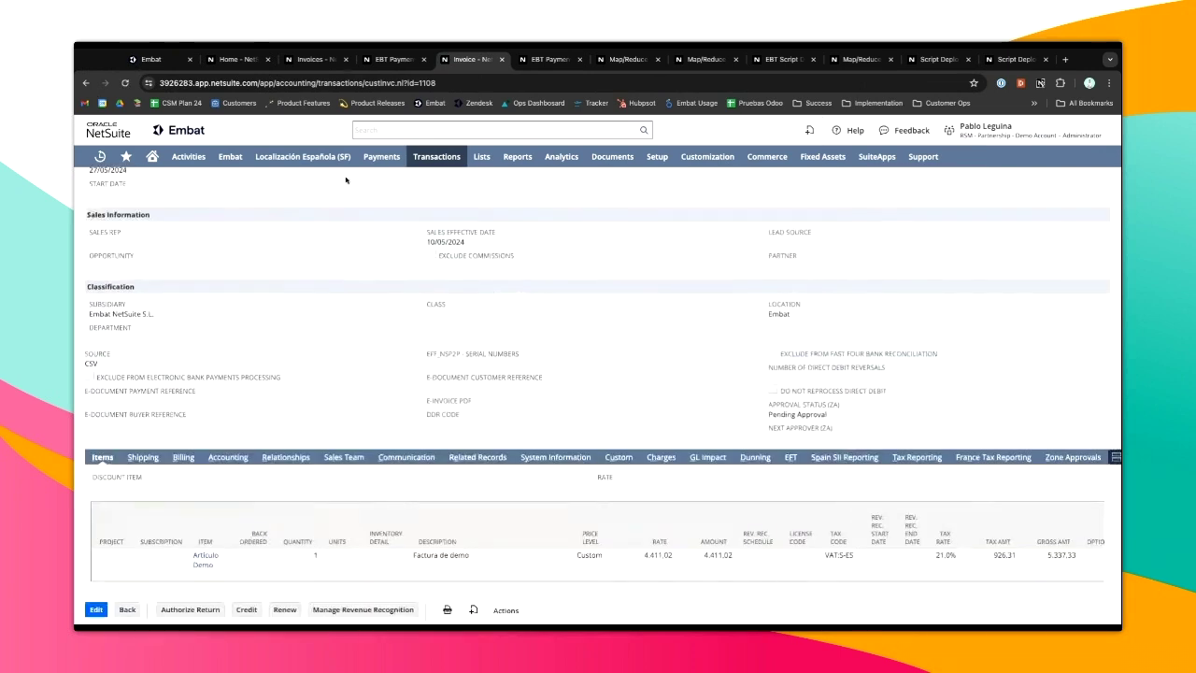
# Return from the invoice to Payment #4 and view its GL Impact lines.
pyautogui.click(393, 59)
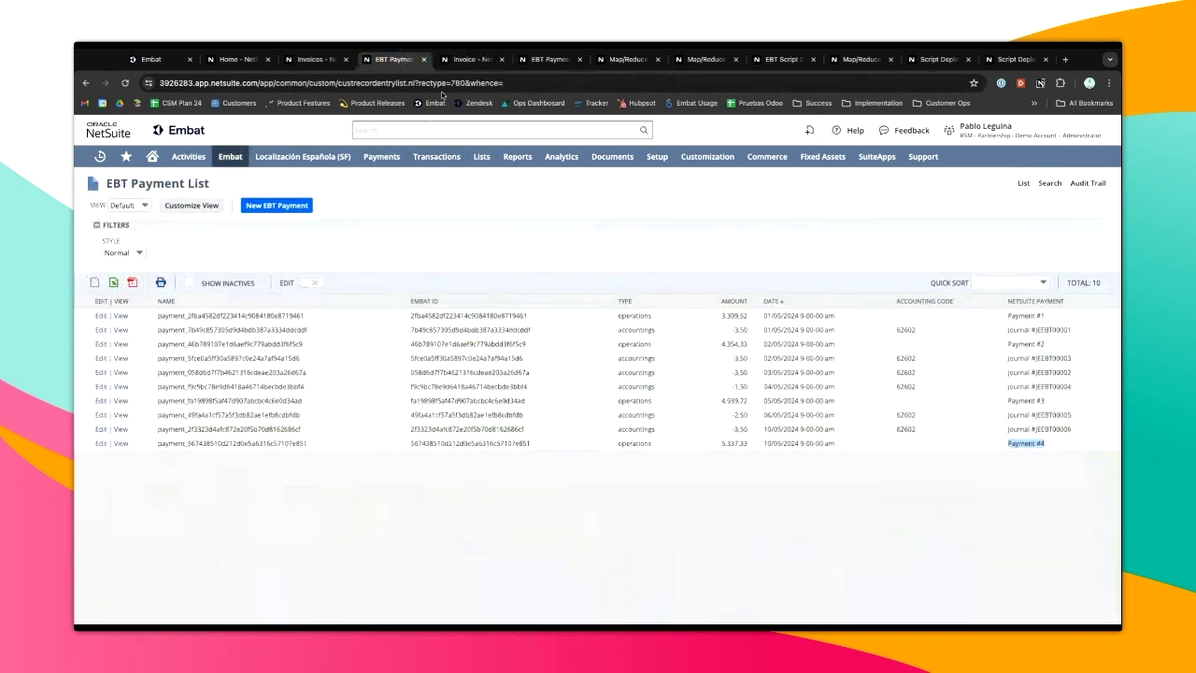
pyautogui.click(463, 59)
pyautogui.click(91, 84)
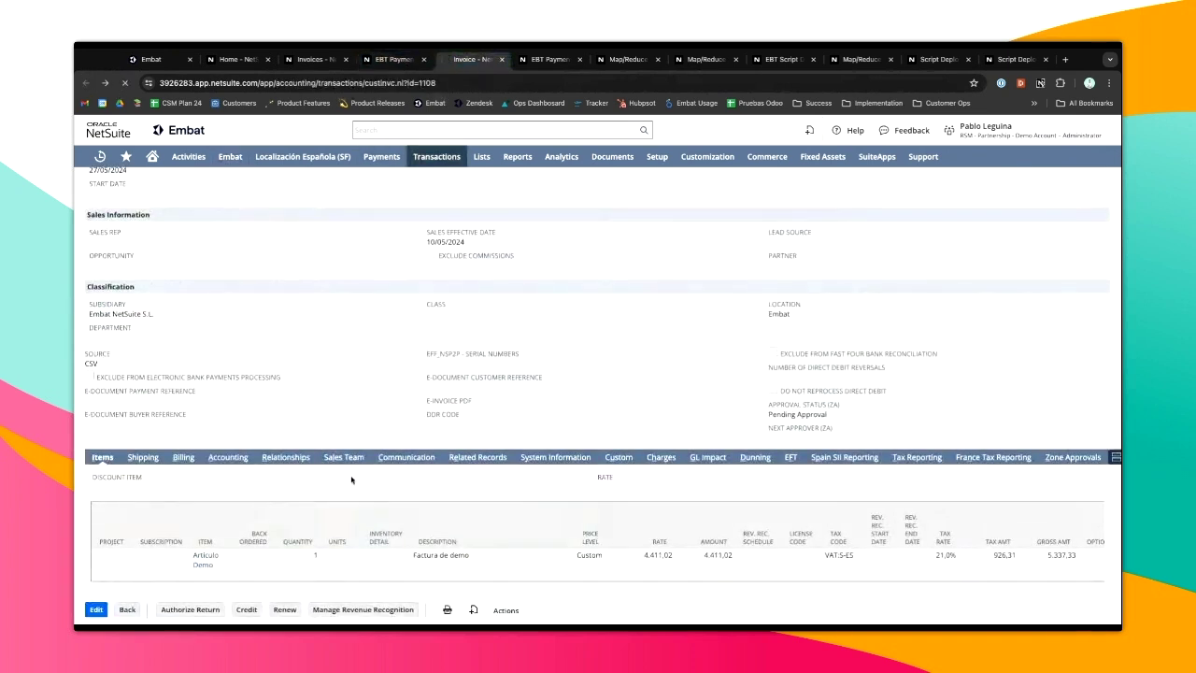
pyautogui.click(468, 488)
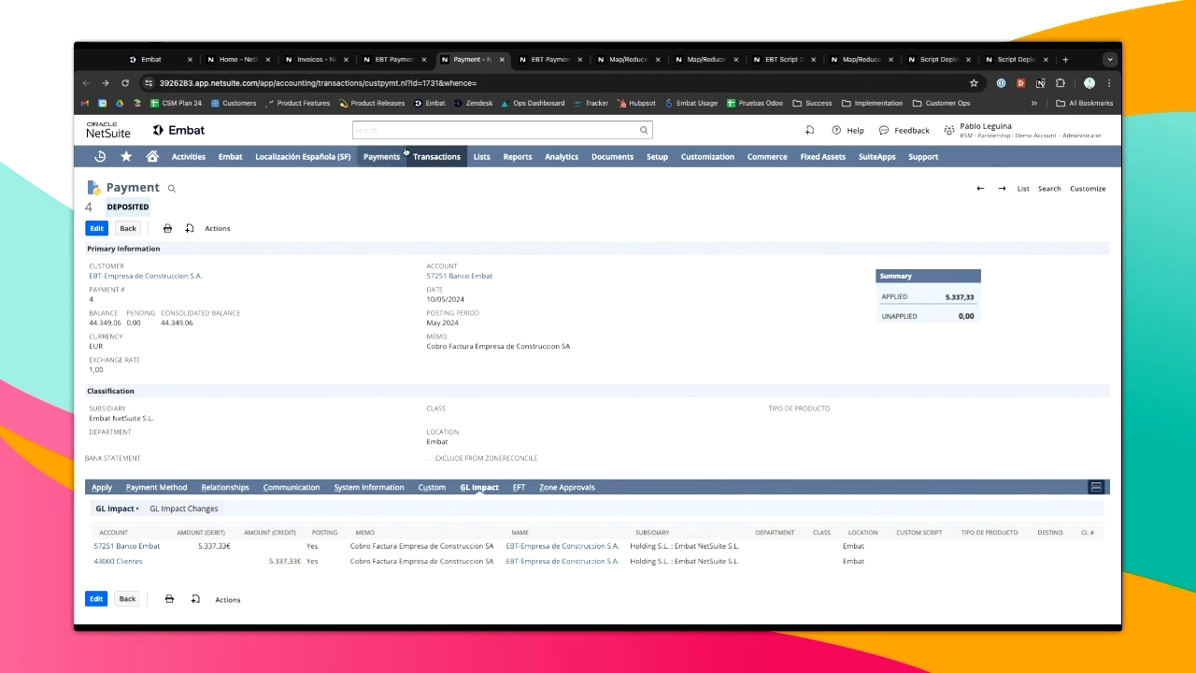
# Open Journal #JEEBT00006 from the EBT Payment List in a new tab and review its TPV commission lines.
pyautogui.click(395, 61)
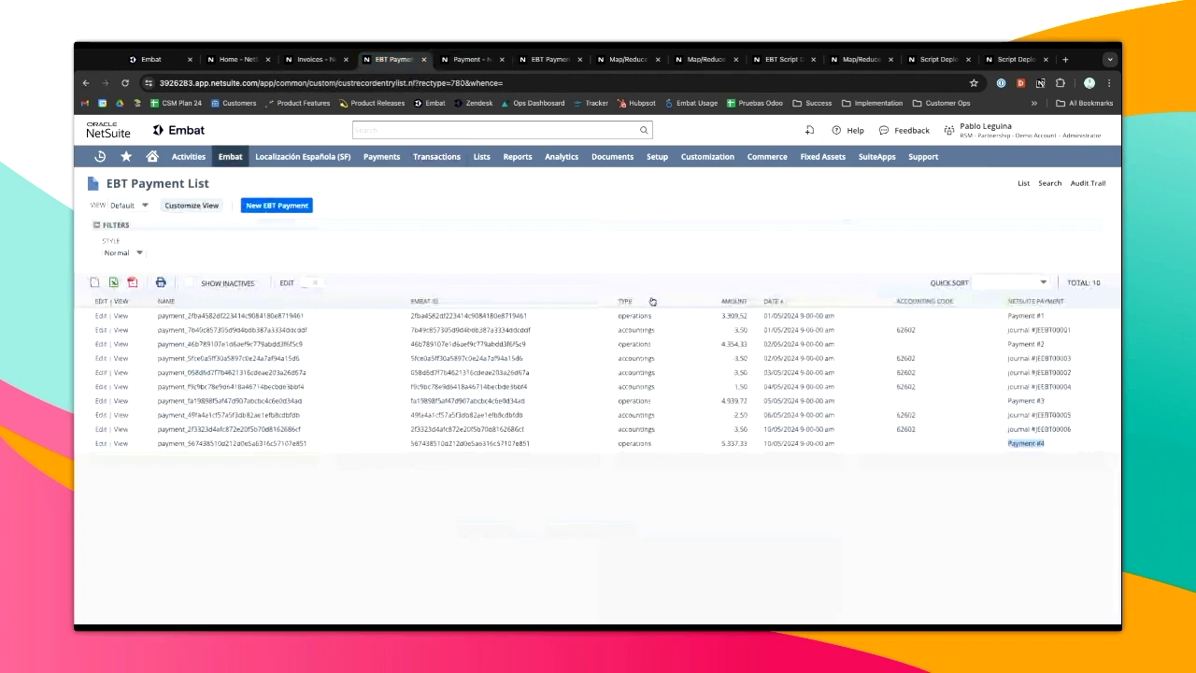
pyautogui.click(1045, 430)
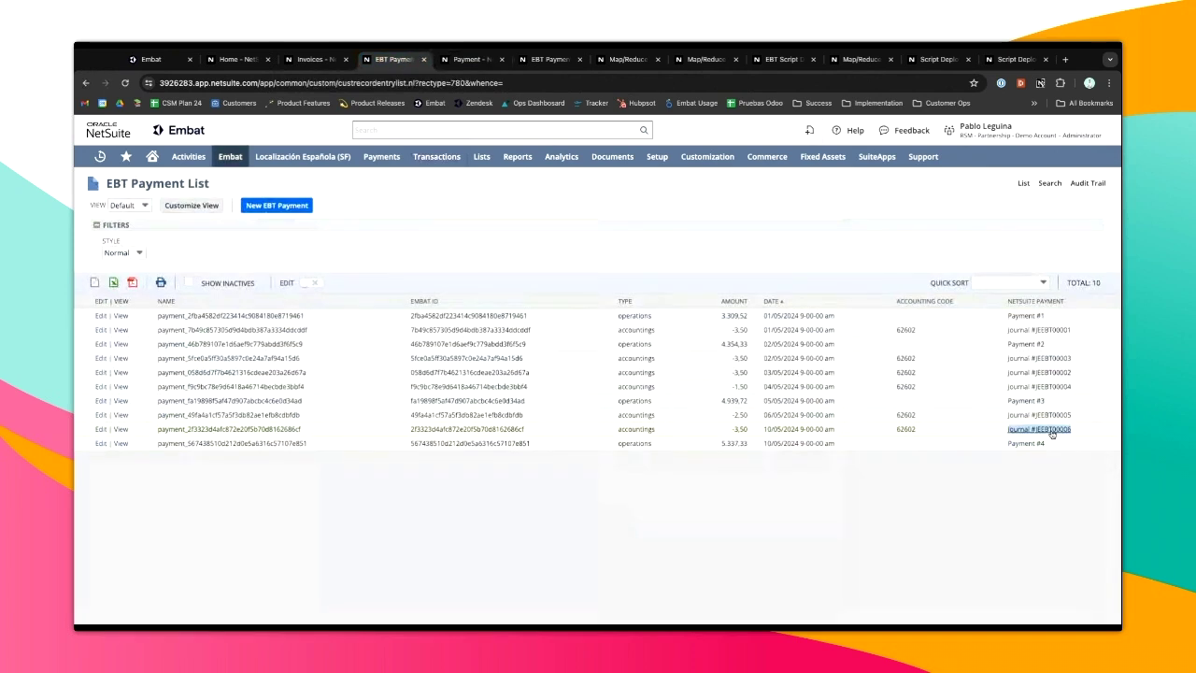
pyautogui.click(514, 60)
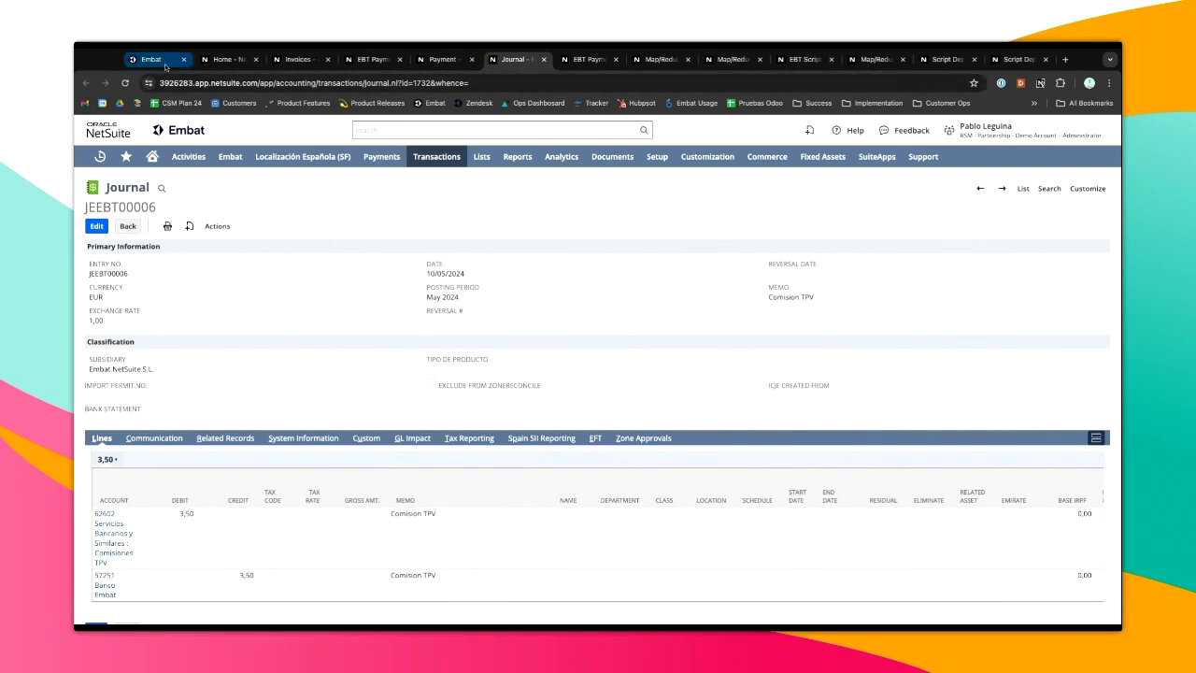
# Switch to Embat and reload the accounting history to check the entries' ERP status.
pyautogui.hotkey('ctrl', '1')
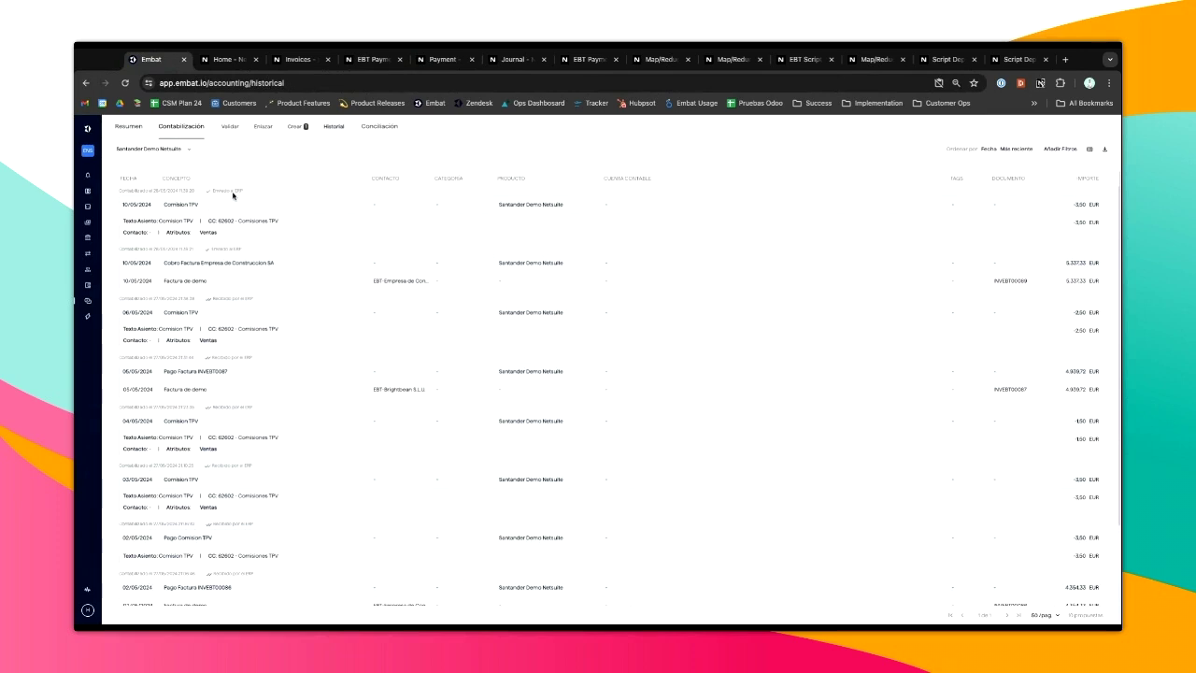
pyautogui.click(127, 87)
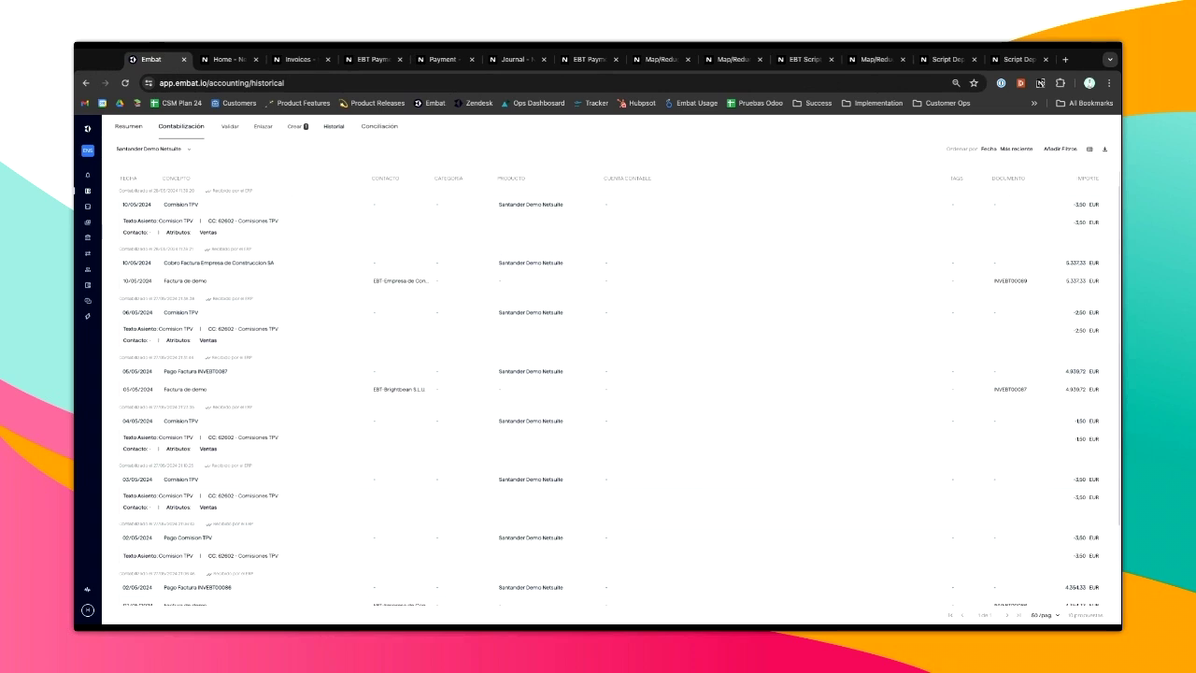
# Close the NetSuite tabs for the reviewed invoices, payments, journal and finished script statuses, and return to the EBT Script Deployment results.
pyautogui.click(229, 60)
pyautogui.click(327, 60)
pyautogui.click(327, 60)
pyautogui.click(327, 60)
pyautogui.click(327, 60)
pyautogui.click(327, 59)
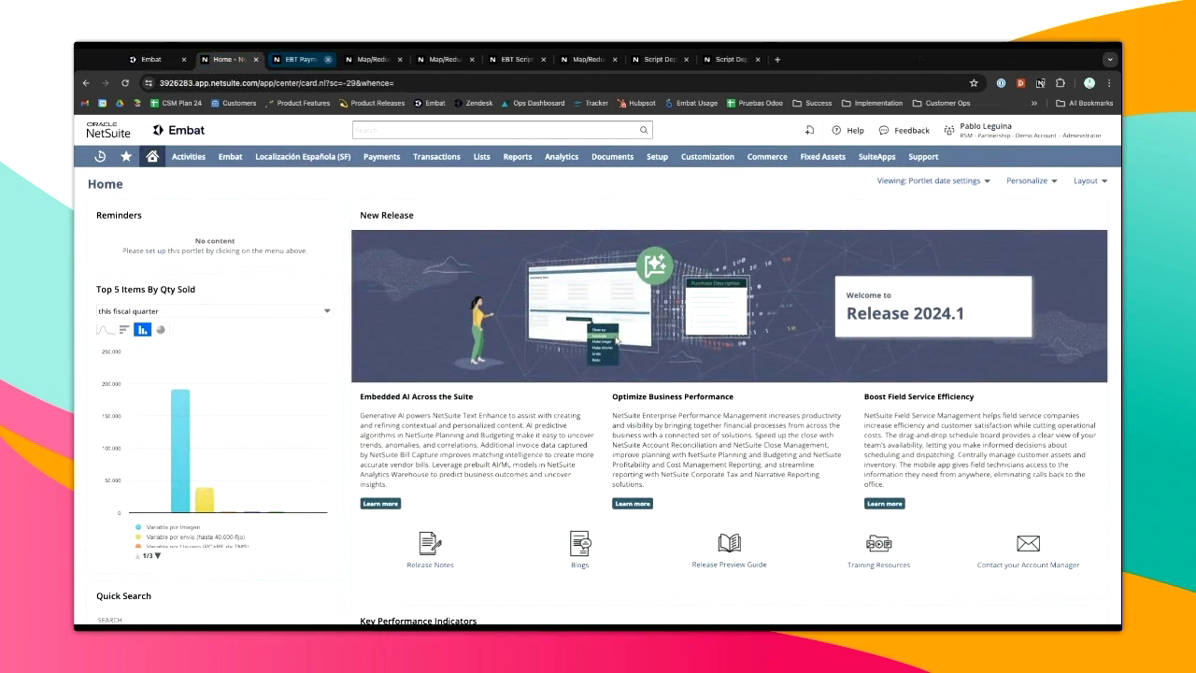
pyautogui.click(327, 60)
pyautogui.click(327, 60)
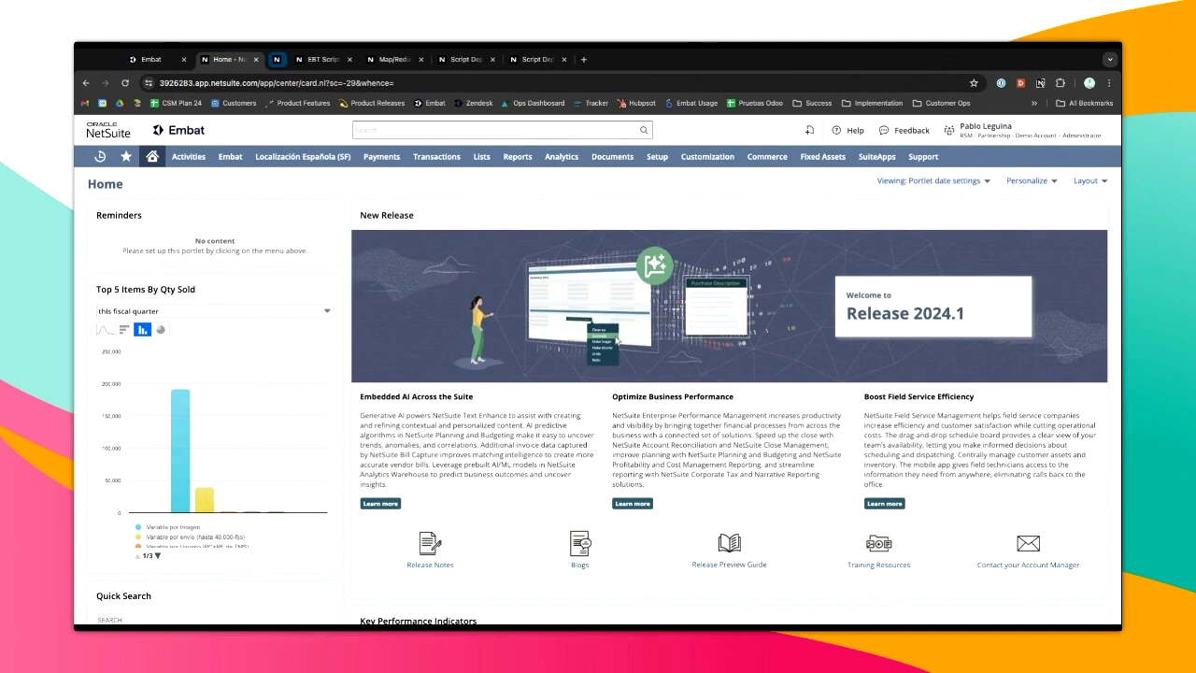
pyautogui.click(291, 61)
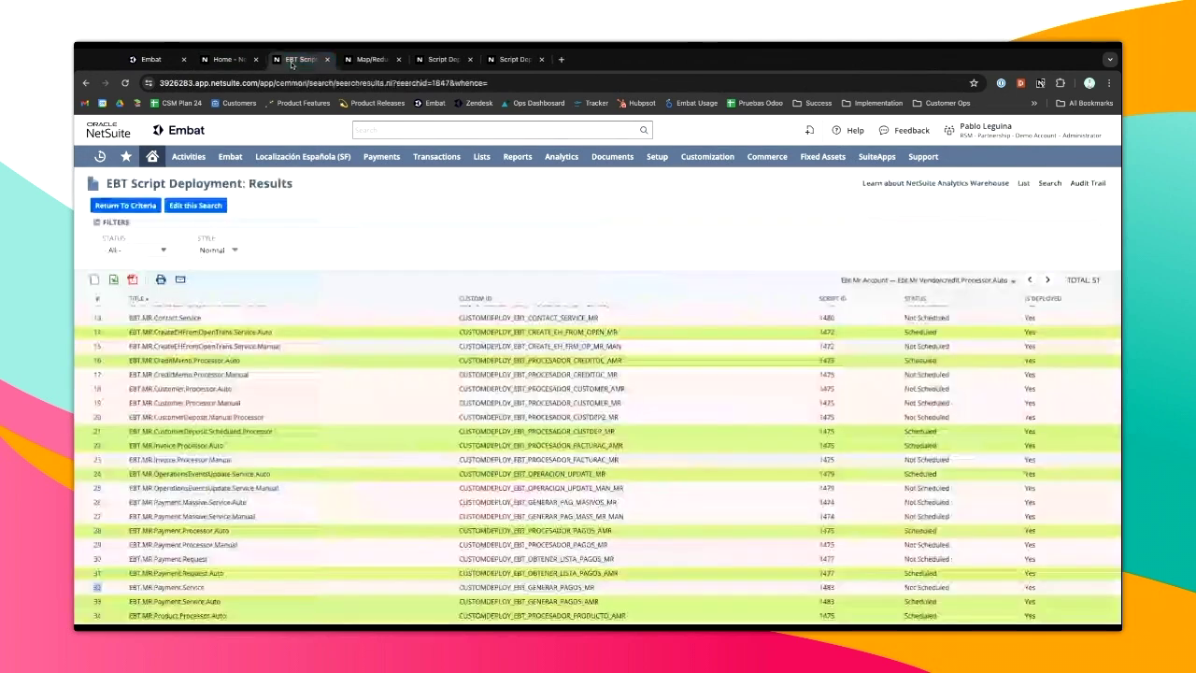
# Close the remaining finished Map/Reduce Script Status tab, leaving the EBT.MR.AccountingEntries.Service.Manual deployment open.
pyautogui.click(372, 60)
pyautogui.click(400, 59)
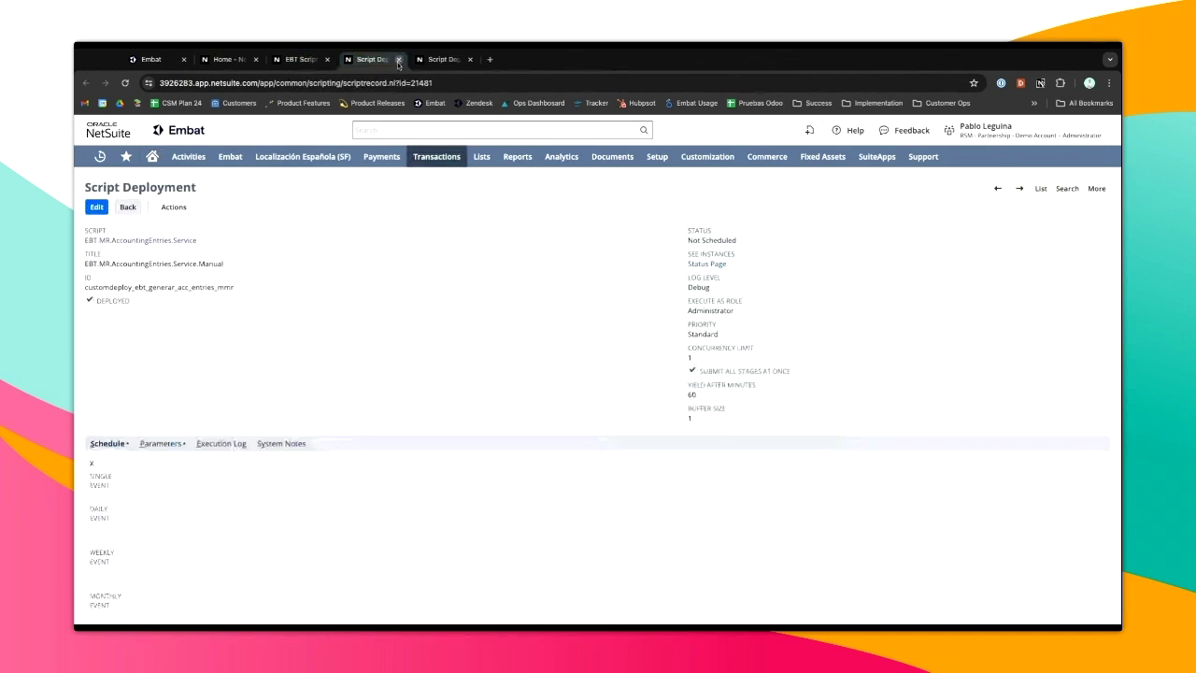
pyautogui.moveTo(384, 158)
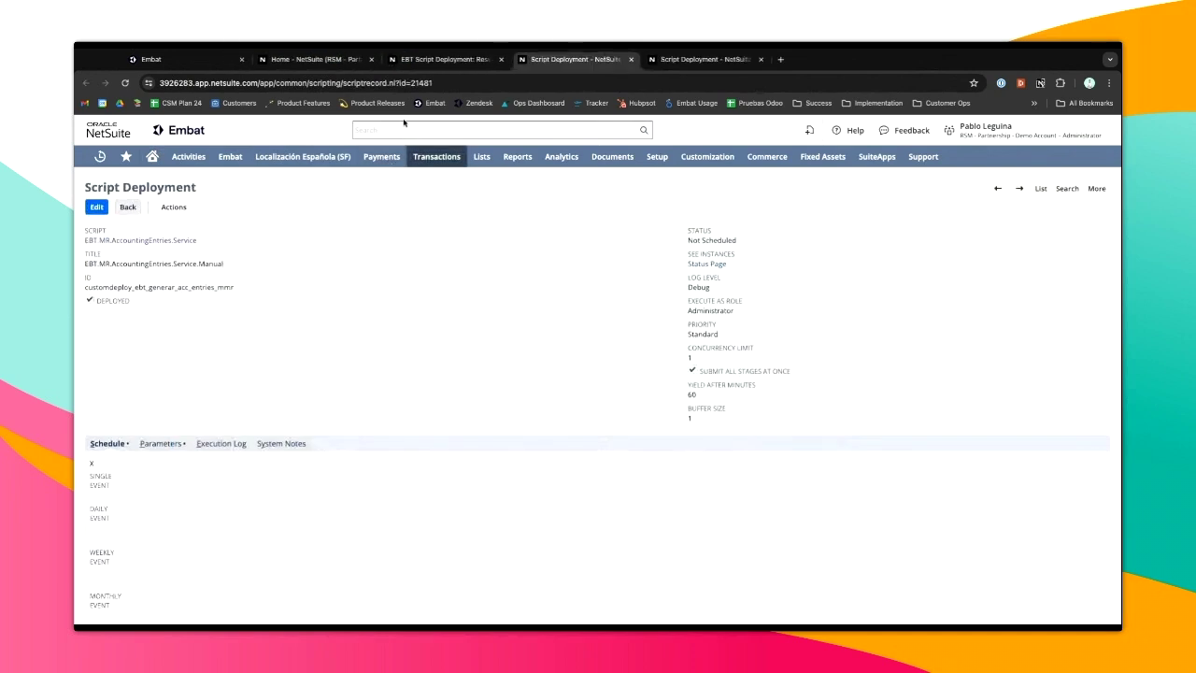
# Switch to Embat and review the bank reconciliation's link, create and history views for Santander Demo Netsuite.
pyautogui.click(162, 58)
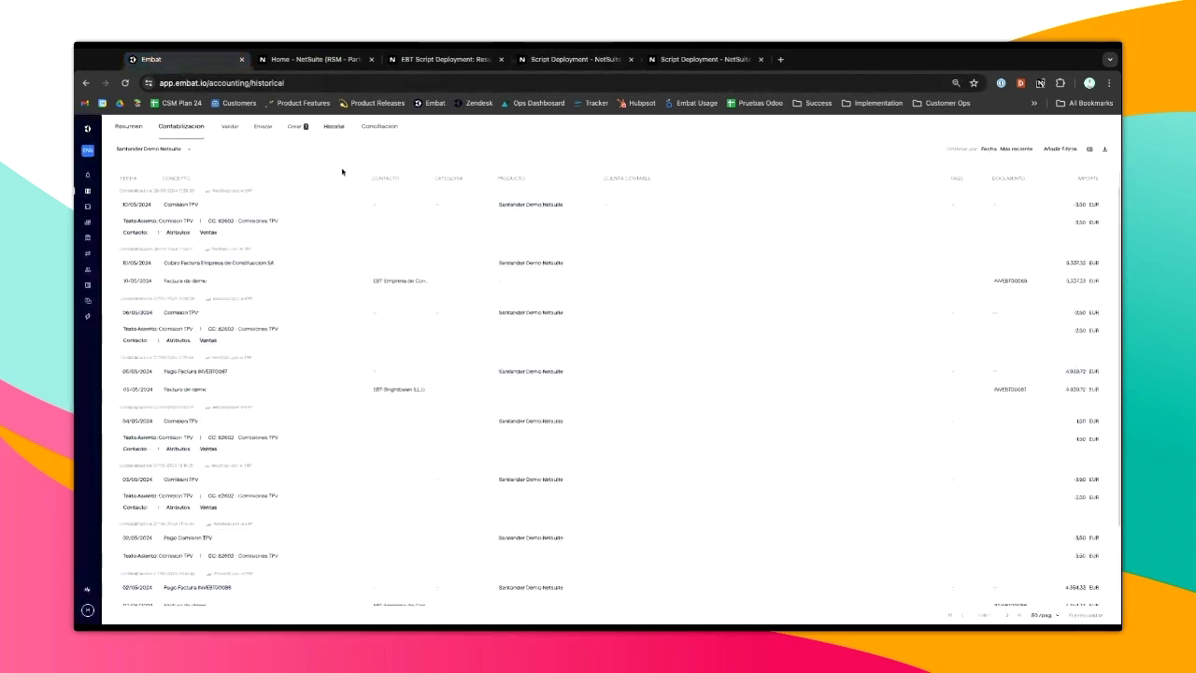
pyautogui.click(367, 129)
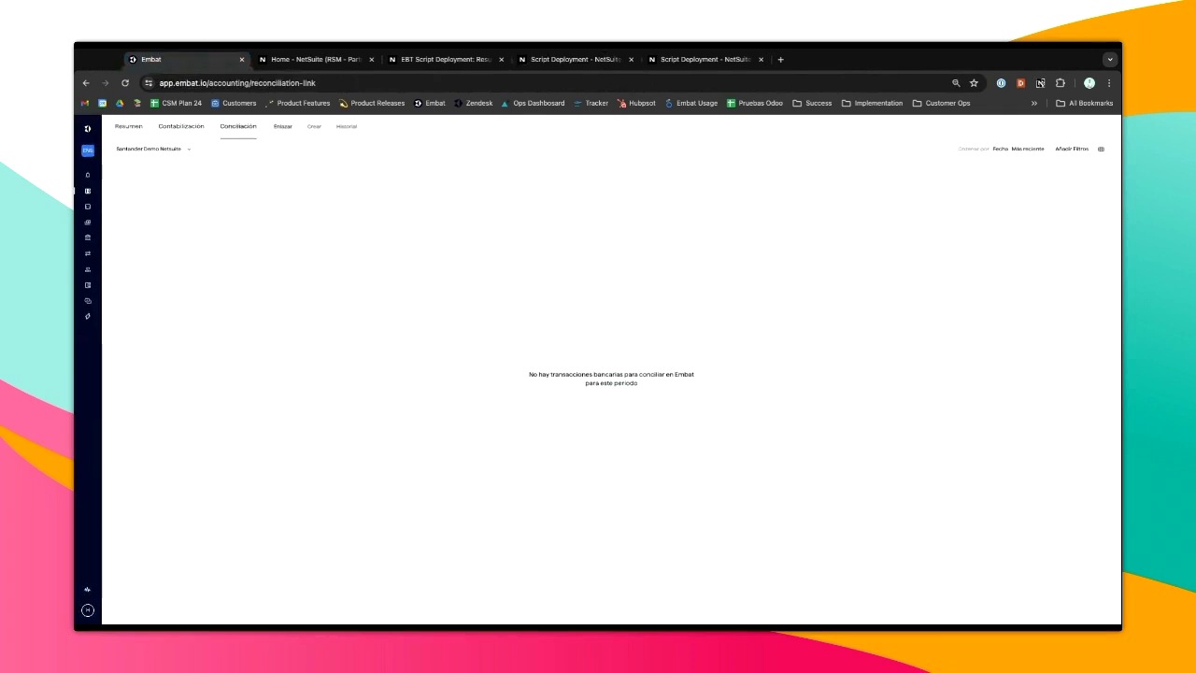
pyautogui.click(313, 128)
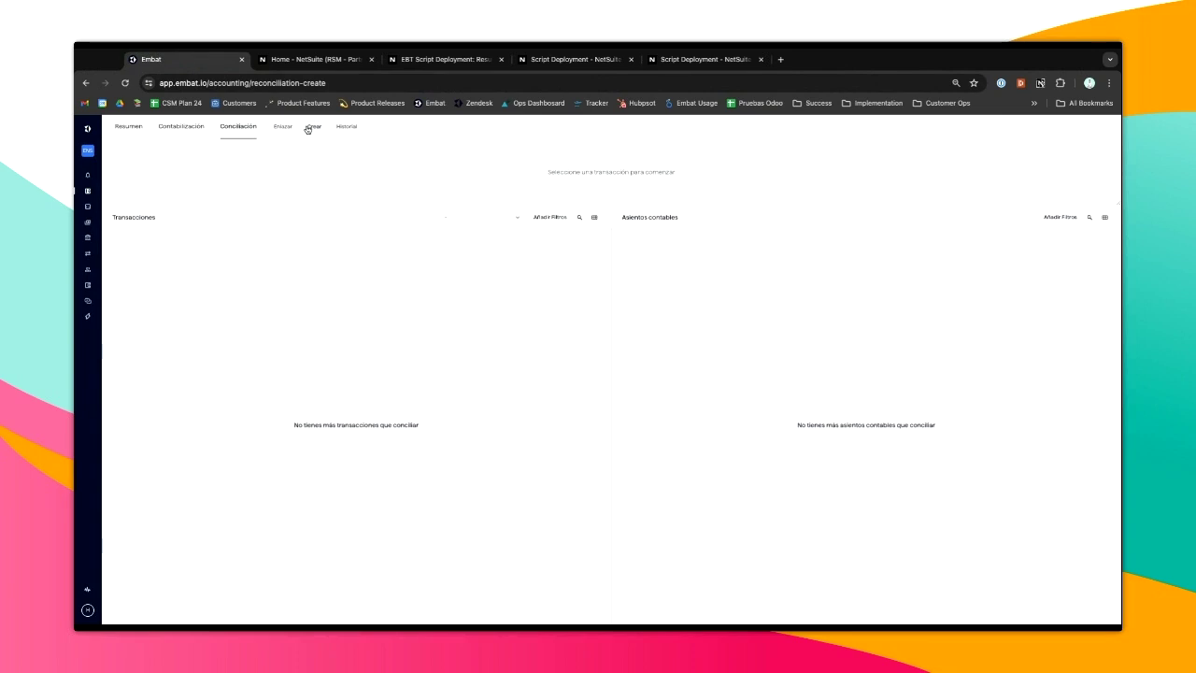
pyautogui.click(352, 130)
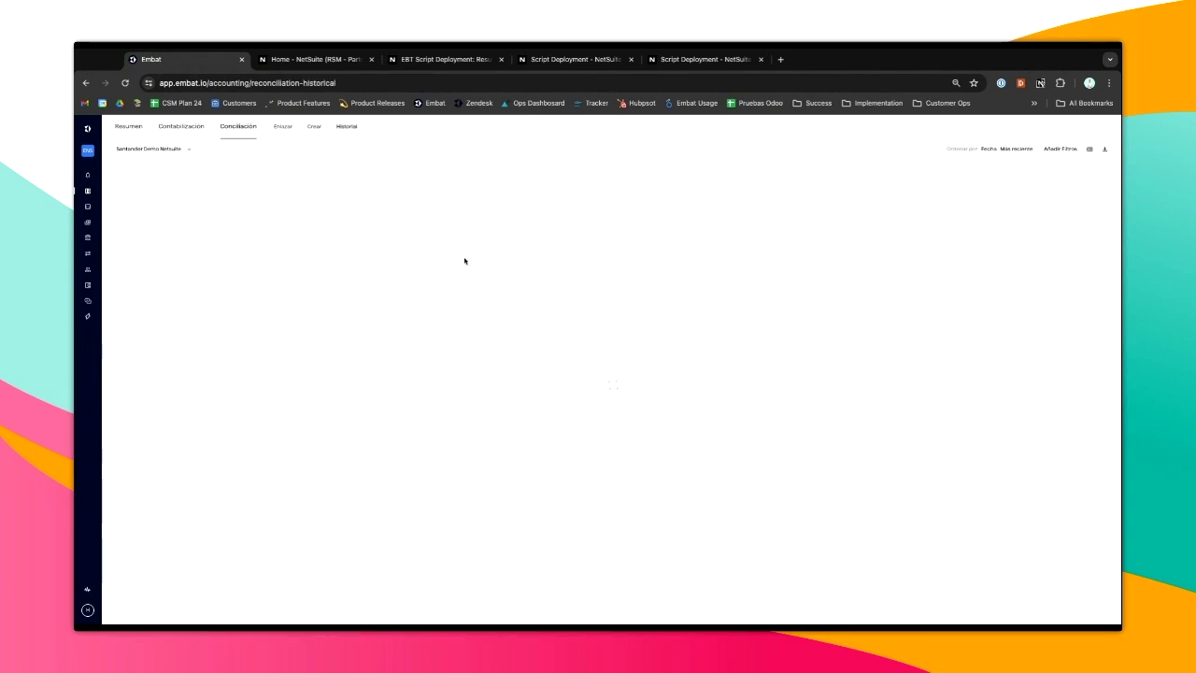
pyautogui.click(285, 134)
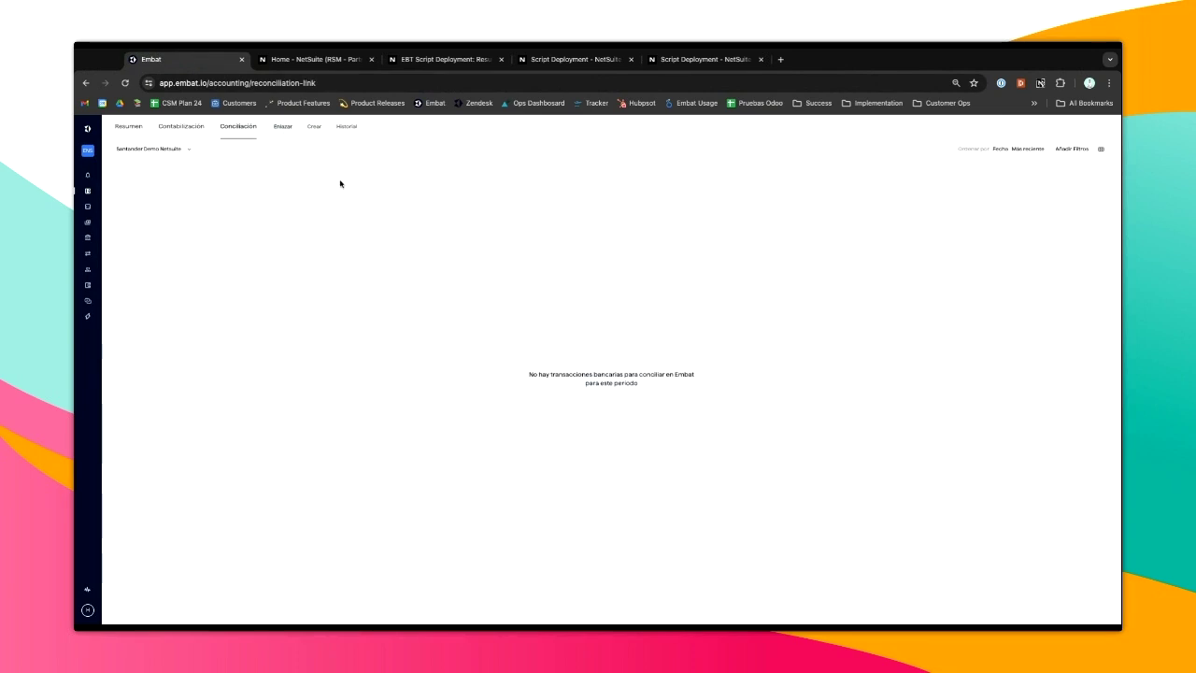
pyautogui.click(313, 129)
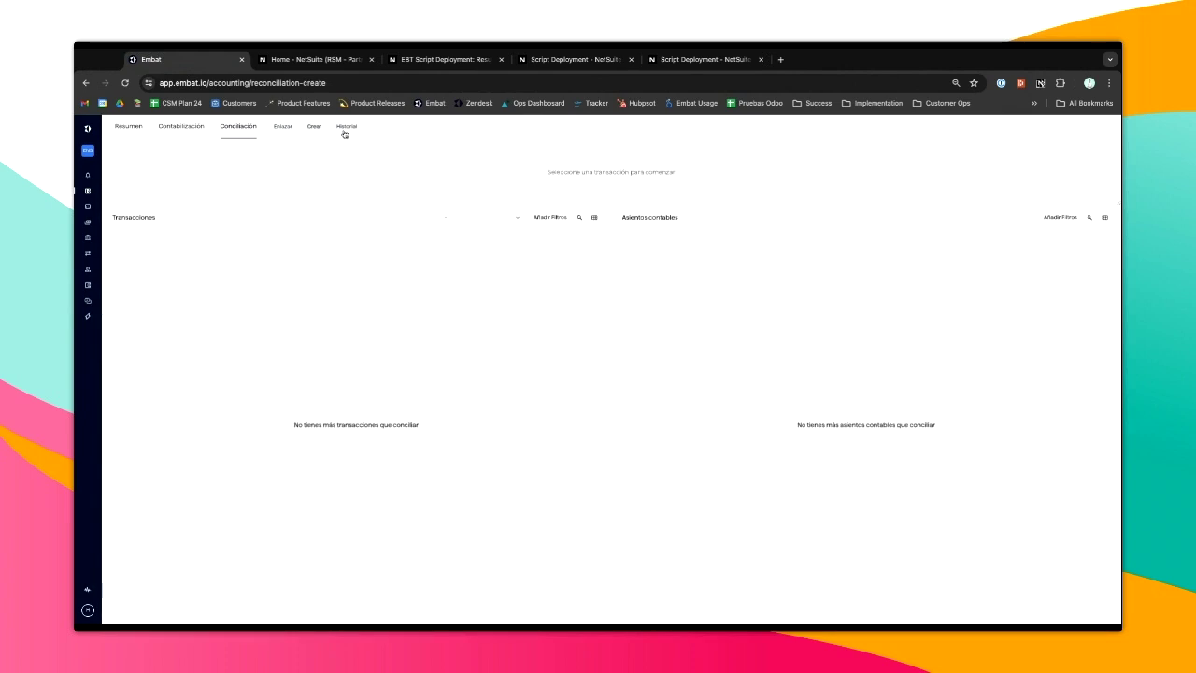
pyautogui.click(346, 129)
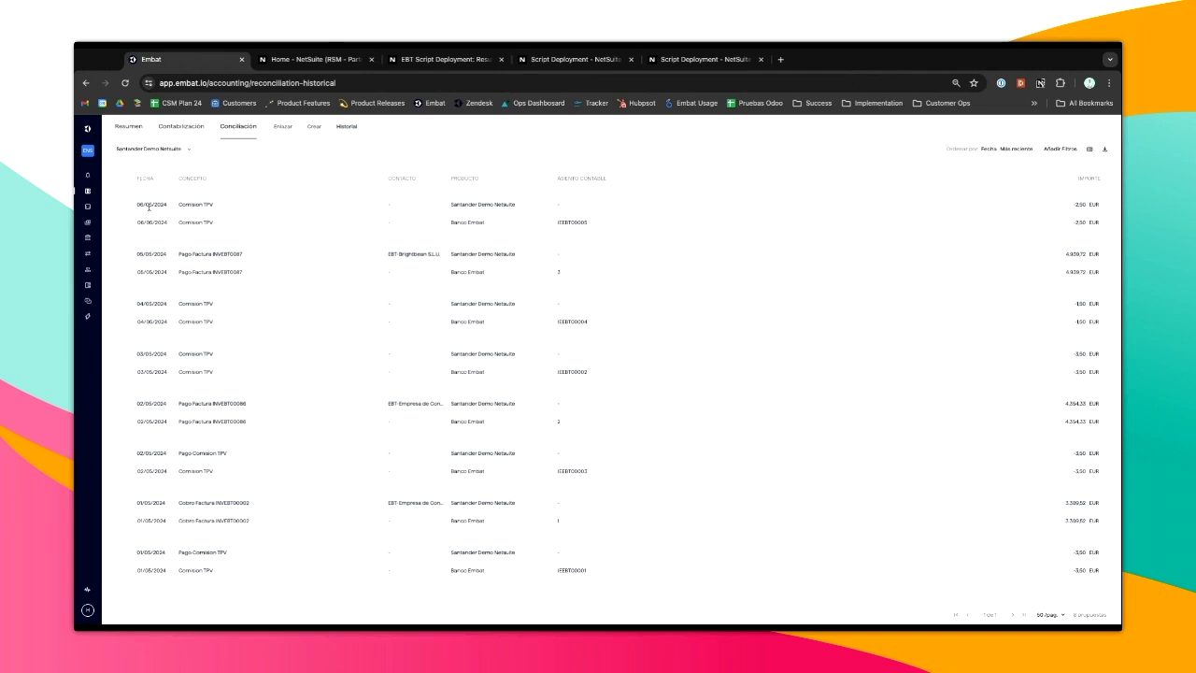
# Switch to NetSuite, save and execute the EBT.MR.AccountingEntries.Service.Manual deployment, and refresh its script status until the run finishes.
pyautogui.click(580, 59)
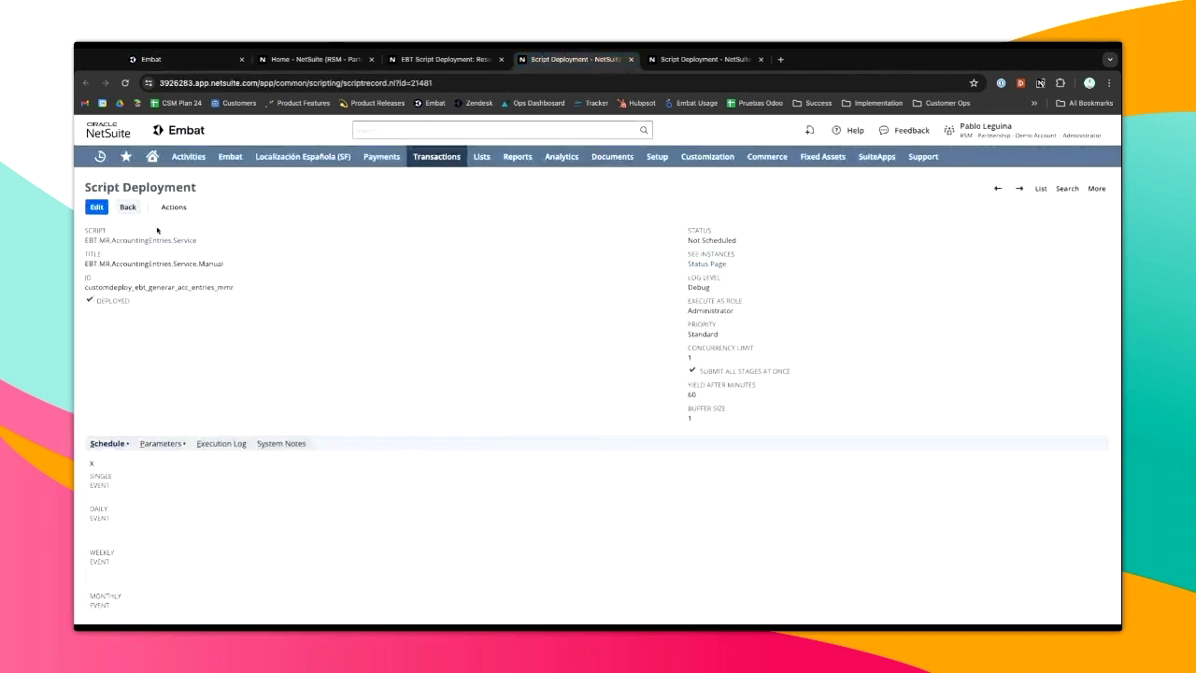
pyautogui.click(104, 212)
pyautogui.moveTo(108, 210)
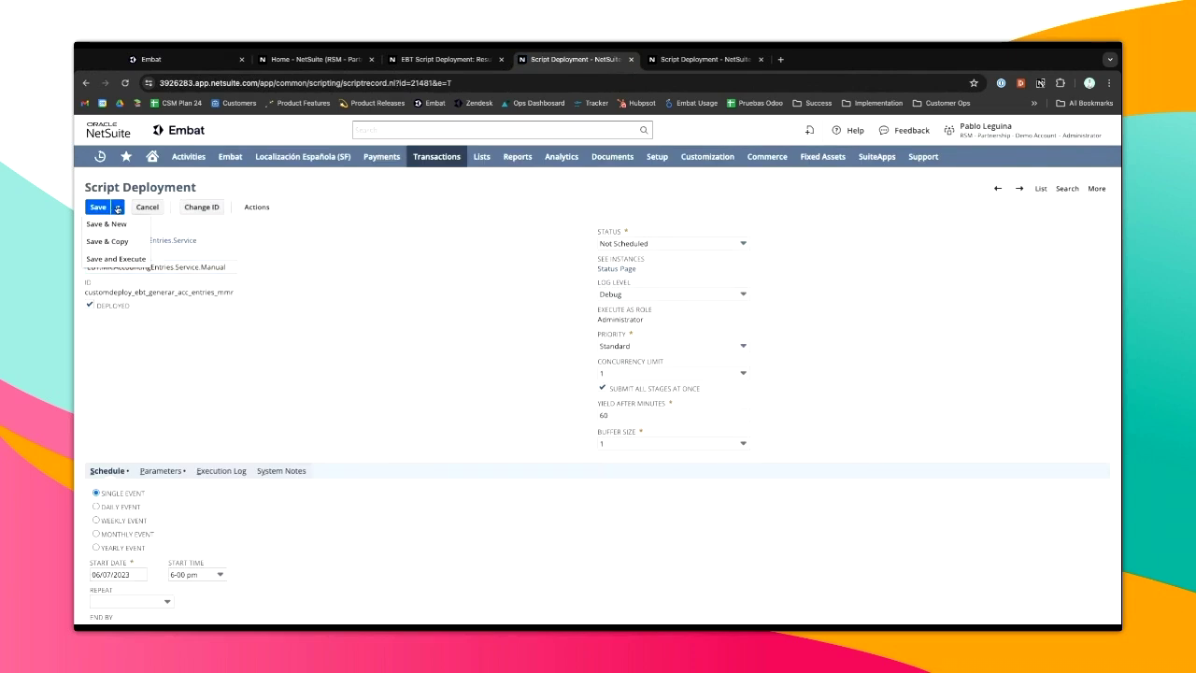
pyautogui.click(120, 259)
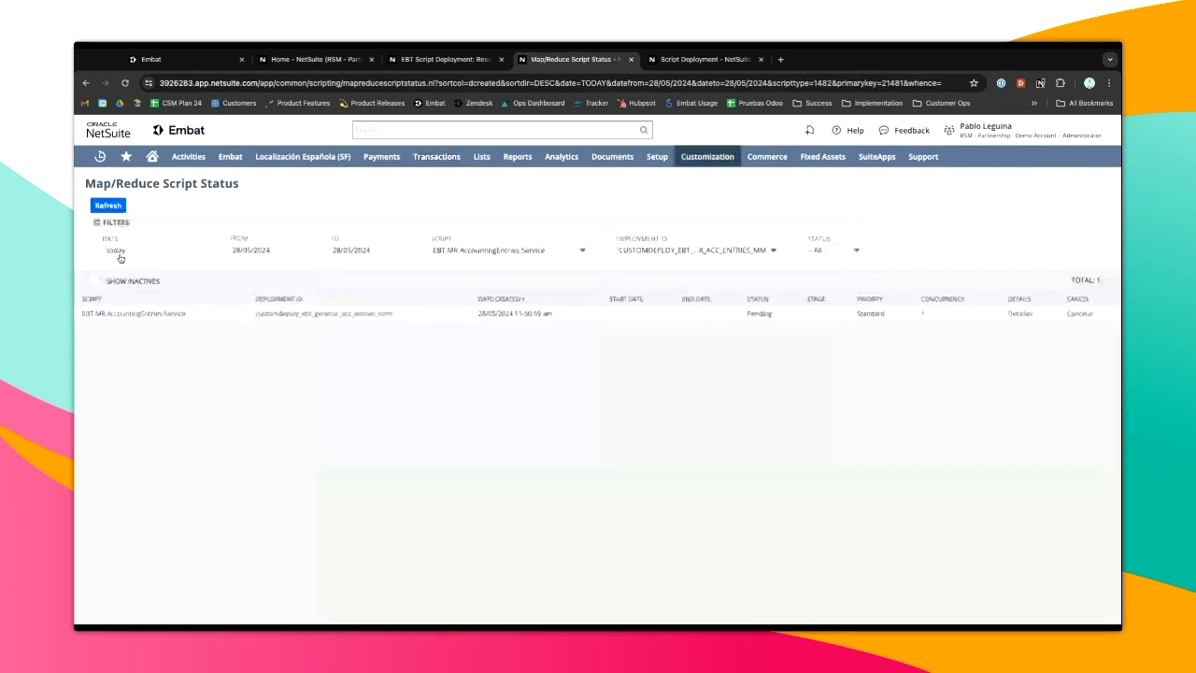
pyautogui.click(112, 212)
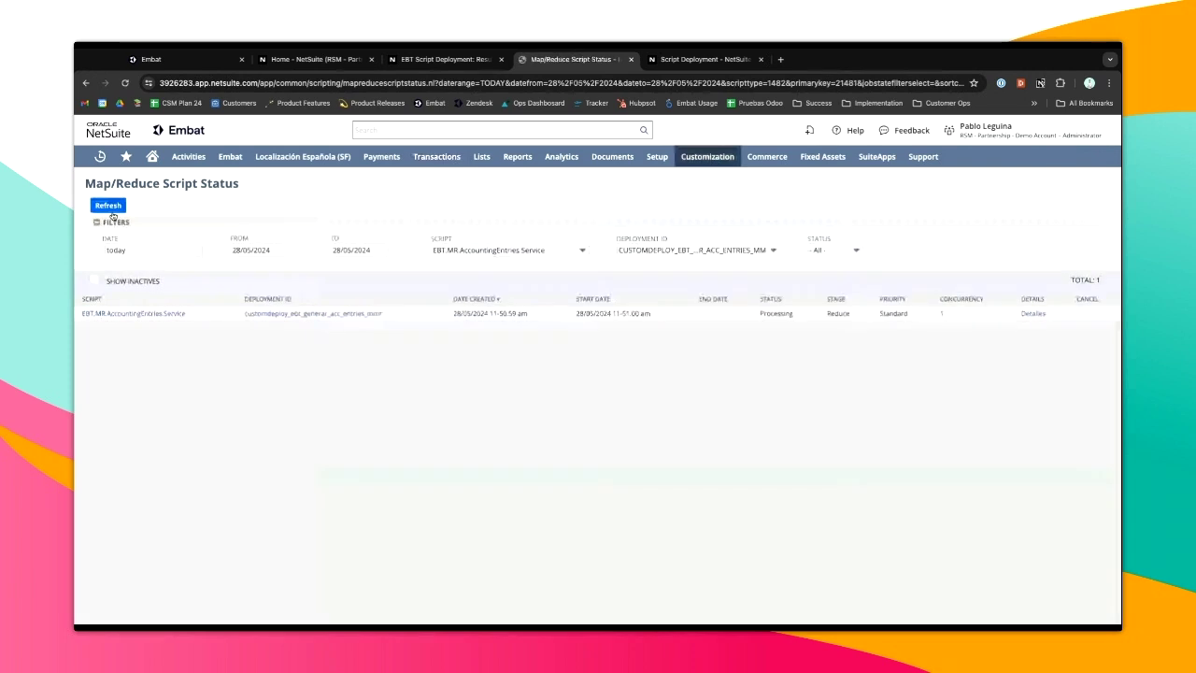
pyautogui.click(112, 212)
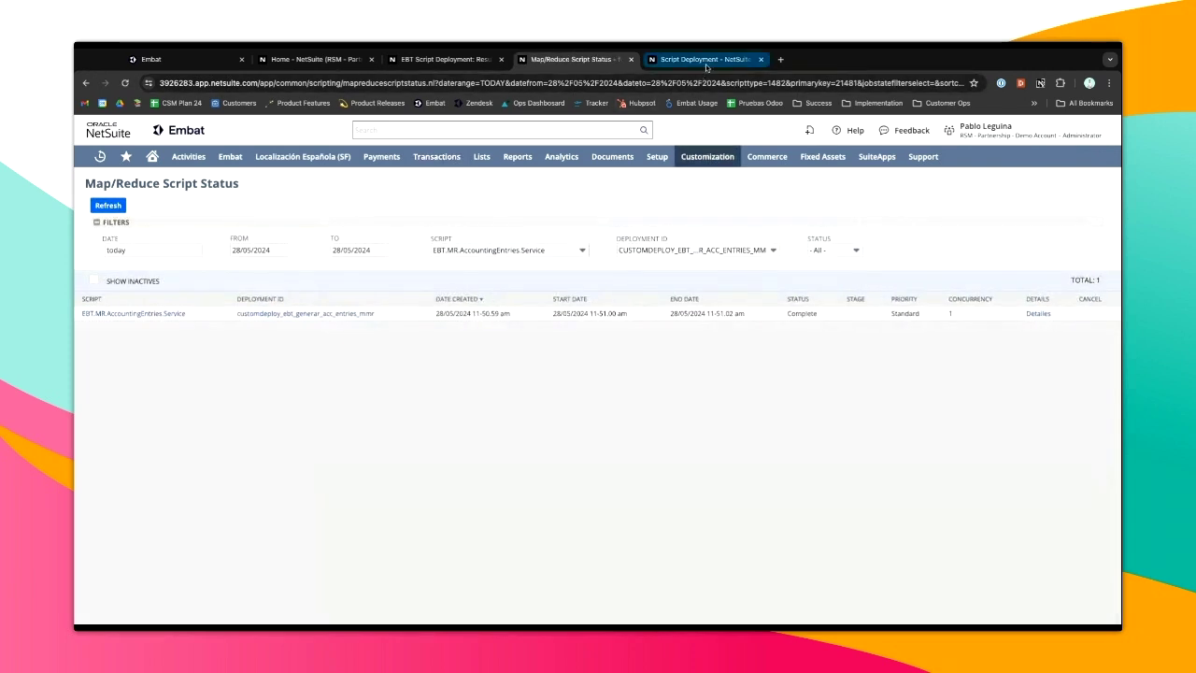
# Save and execute the EBT.MR.AccountingEntries.Request.Manual deployment and check its script status.
pyautogui.click(705, 60)
pyautogui.click(97, 207)
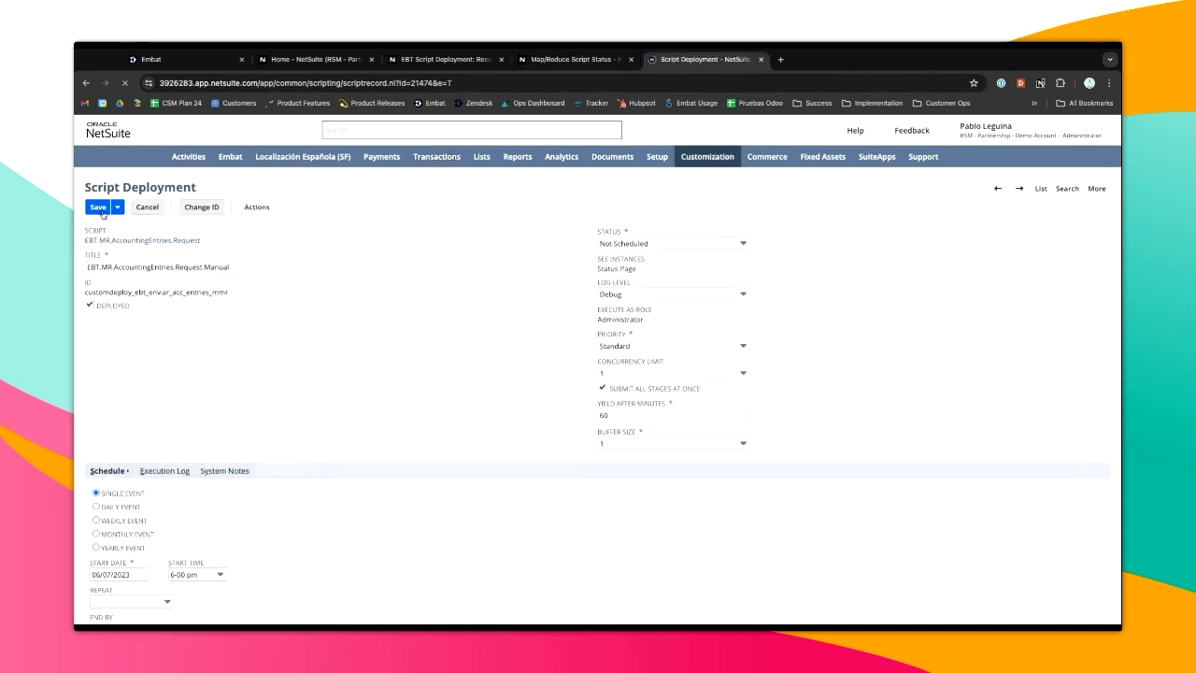
pyautogui.moveTo(115, 212)
pyautogui.click(116, 259)
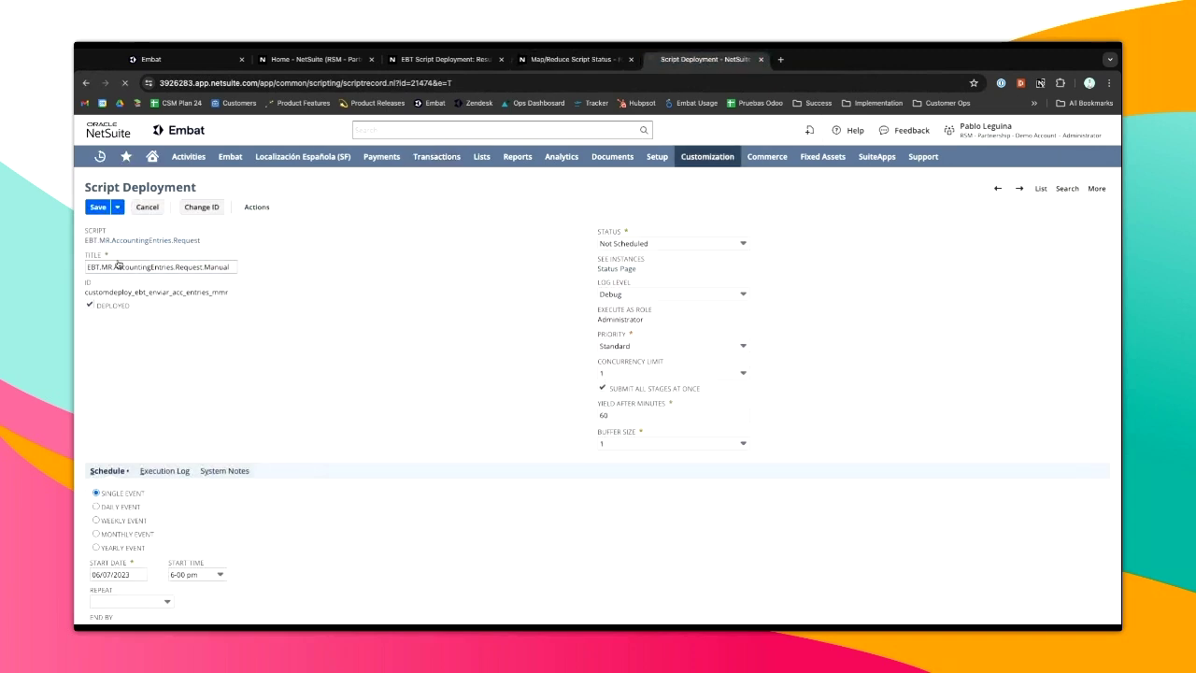
pyautogui.click(120, 207)
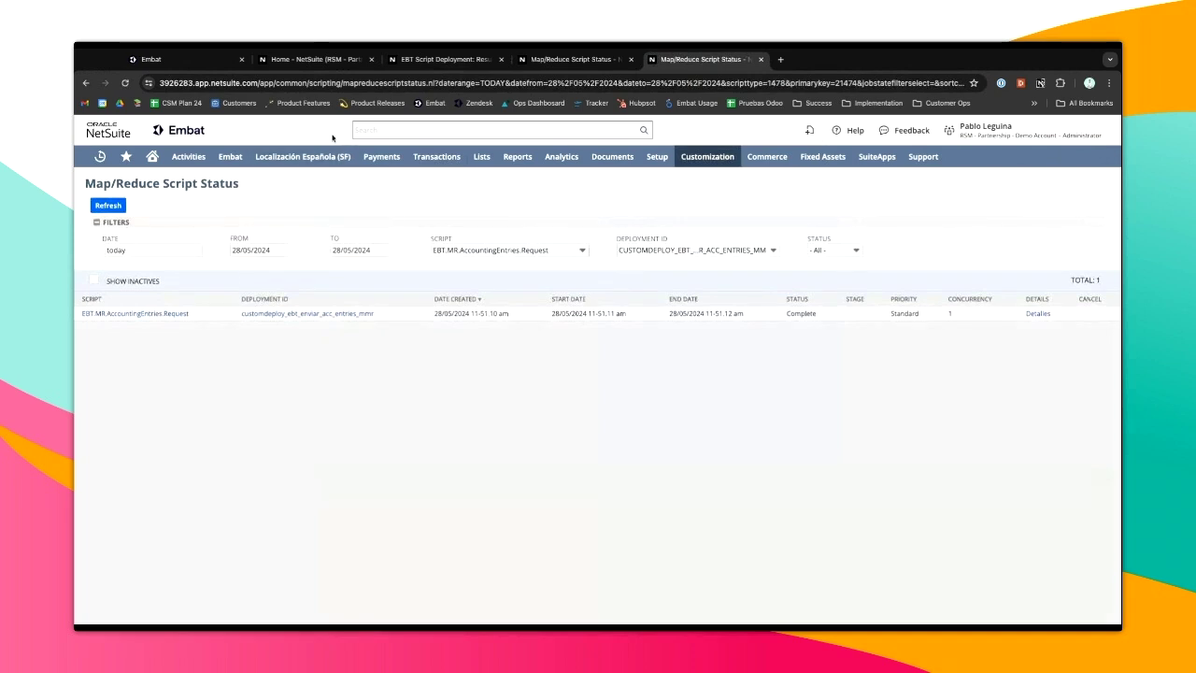
# Switch to Embat, reload the reconciliation history to check the new matches, and view the accounting summary's account details.
pyautogui.click(192, 60)
pyautogui.click(125, 83)
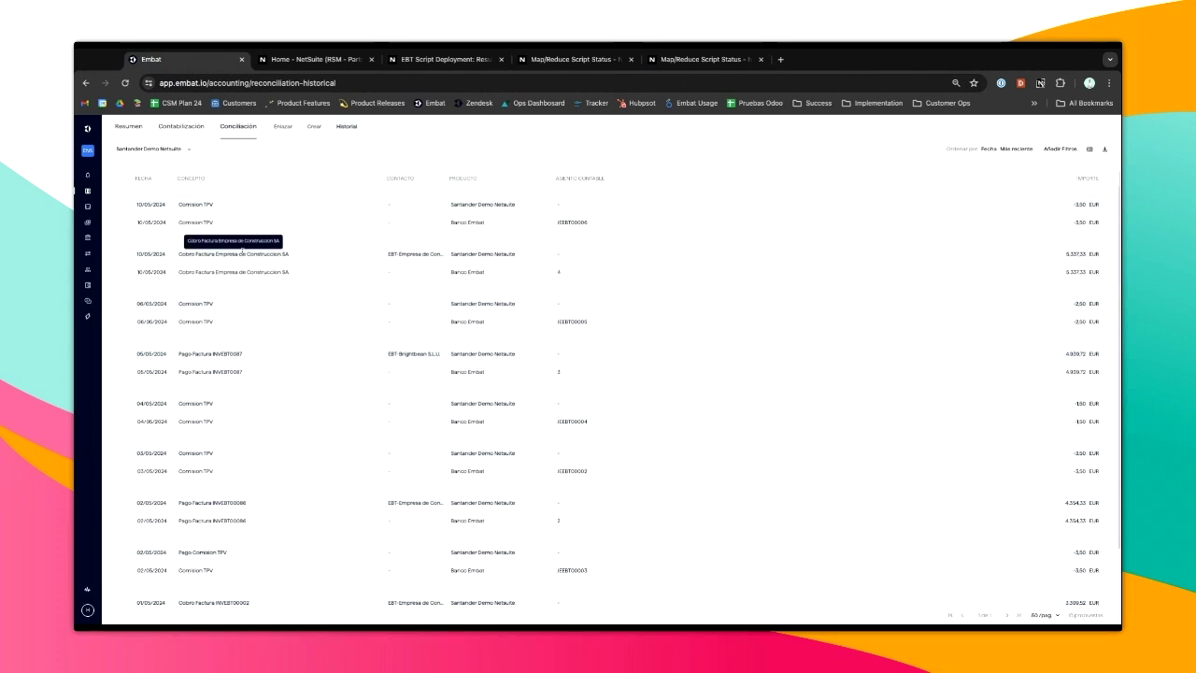
pyautogui.click(128, 127)
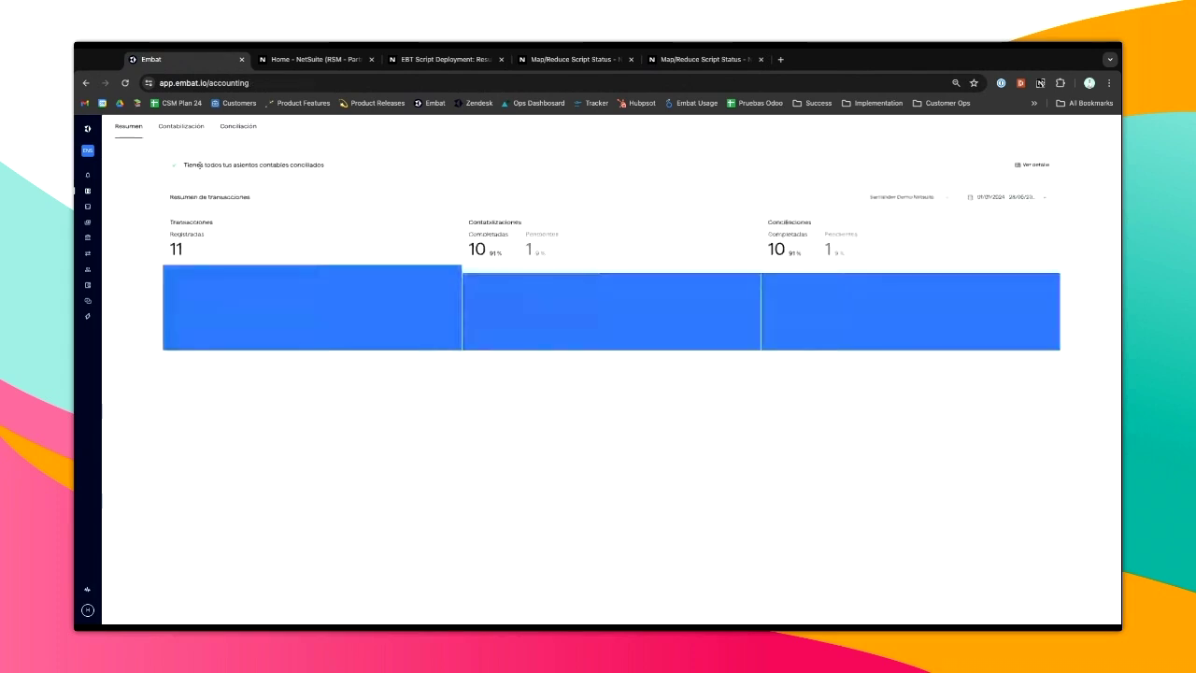
pyautogui.click(1024, 166)
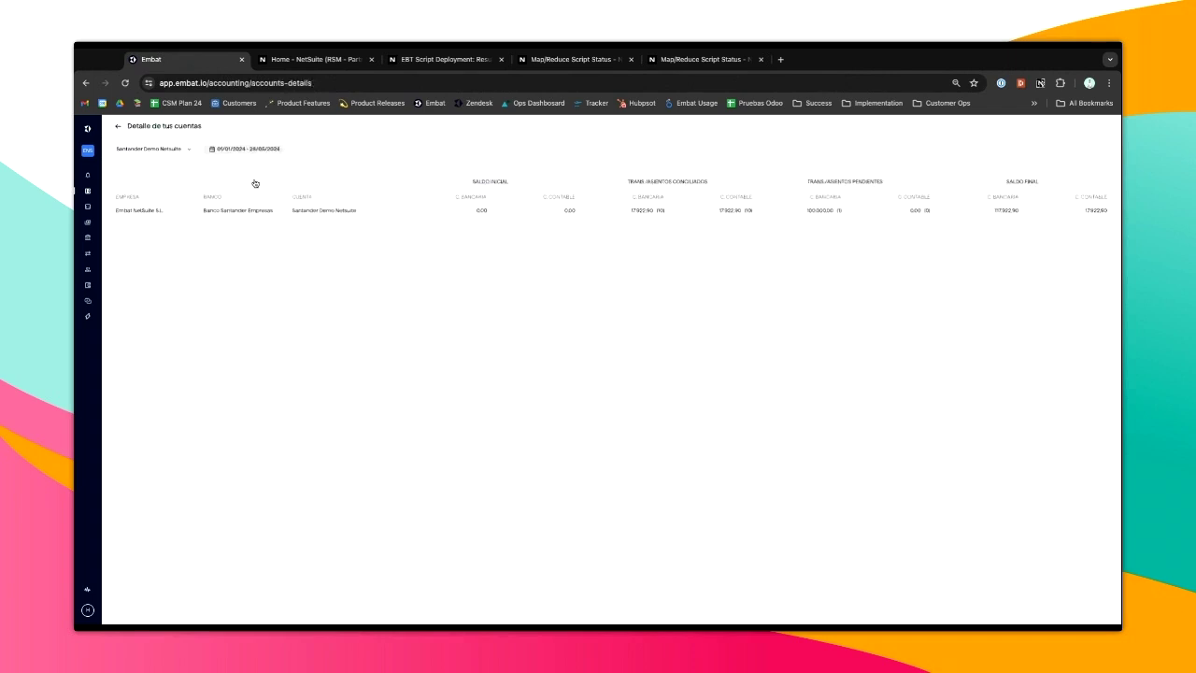